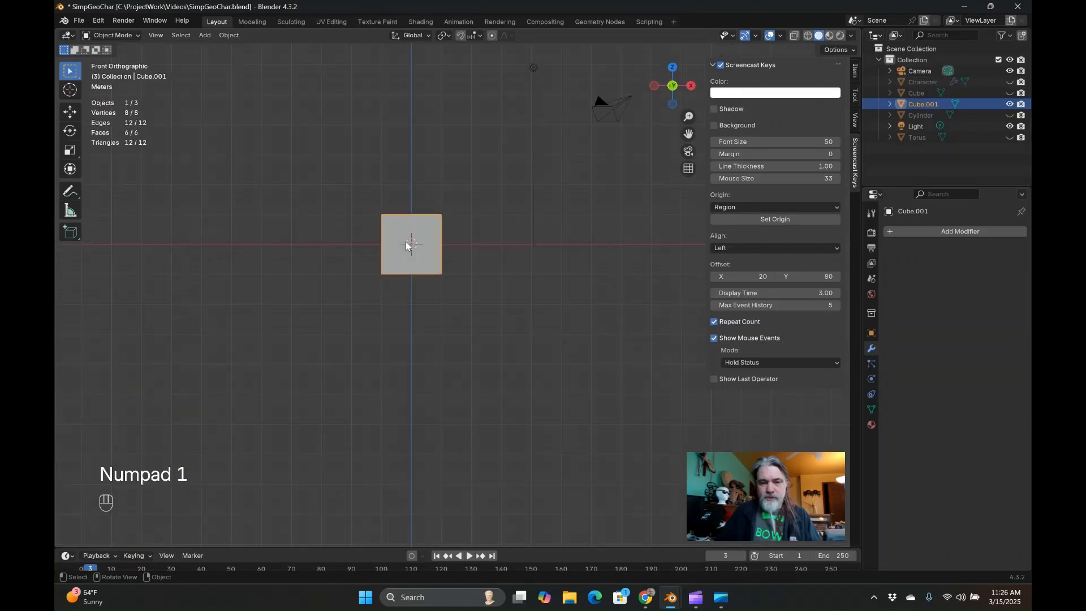
- Scale the cube to about 0.46 along Y and about 0.745 along X
{"action": "key", "text": "KP_Decimal"}
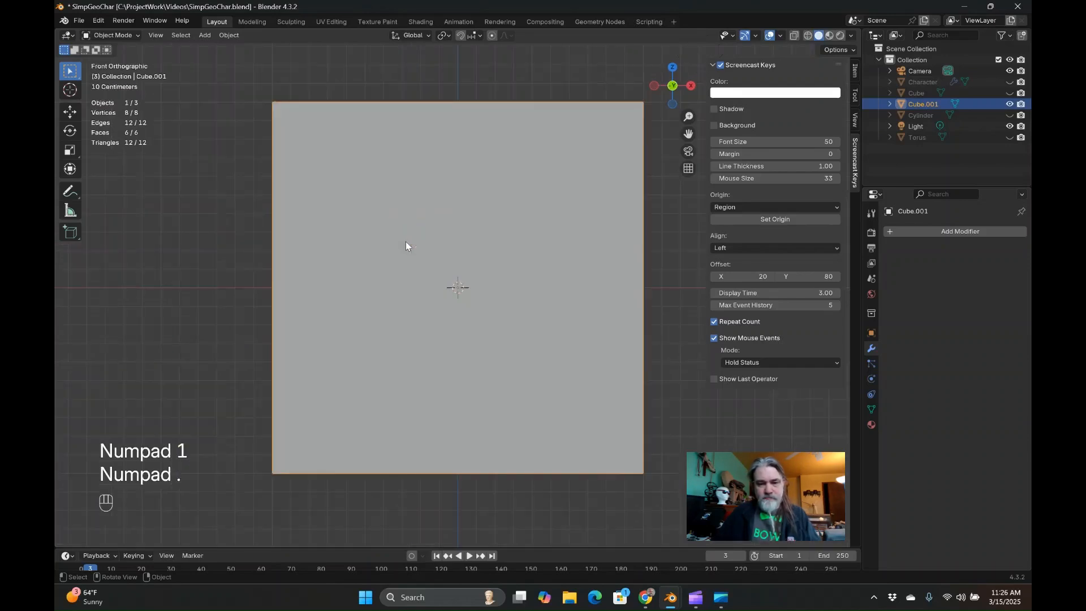
{"action": "middle_click_drag", "start_coordinate": [406, 242], "coordinate": [412, 242]}
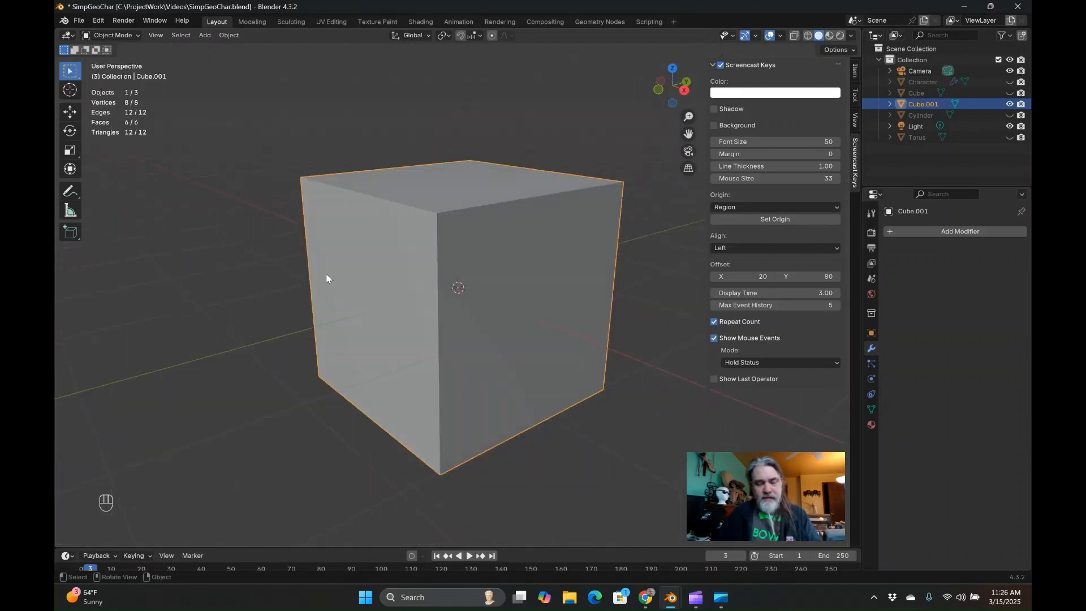
{"action": "key", "text": "s"}
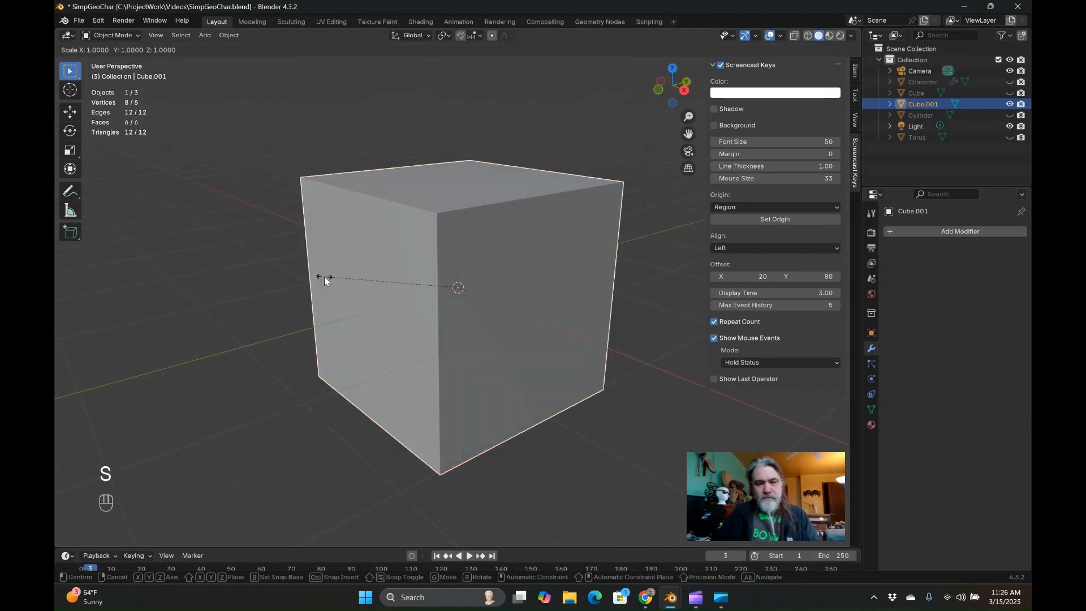
{"action": "key", "text": "y"}
{"action": "left_click", "coordinate": [396, 269]}
{"action": "middle_click_drag", "start_coordinate": [396, 269], "coordinate": [459, 259]}
{"action": "key", "text": "s"}
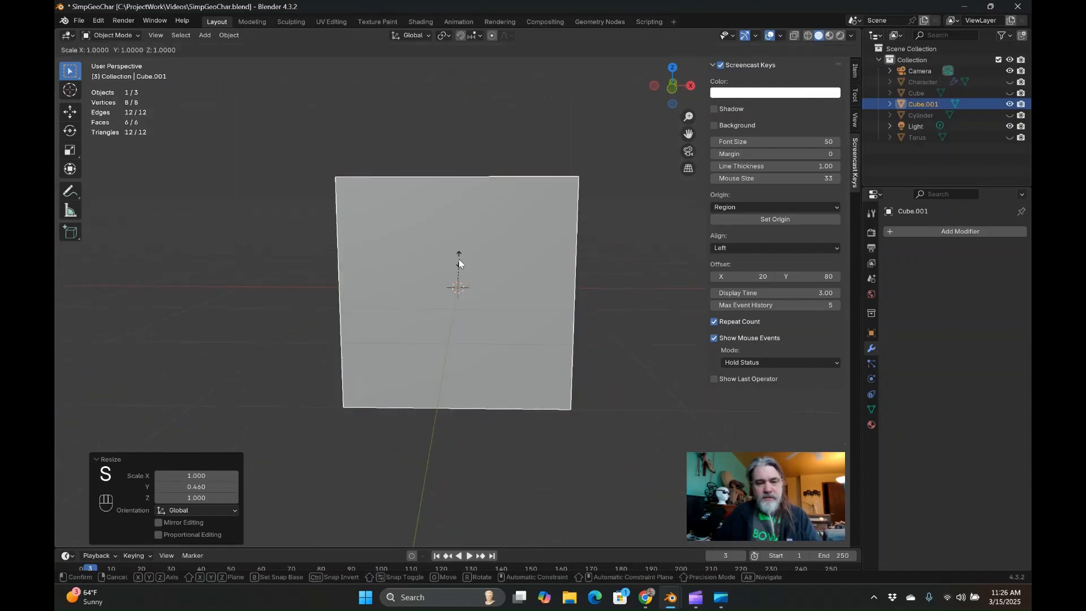
{"action": "key", "text": "x"}
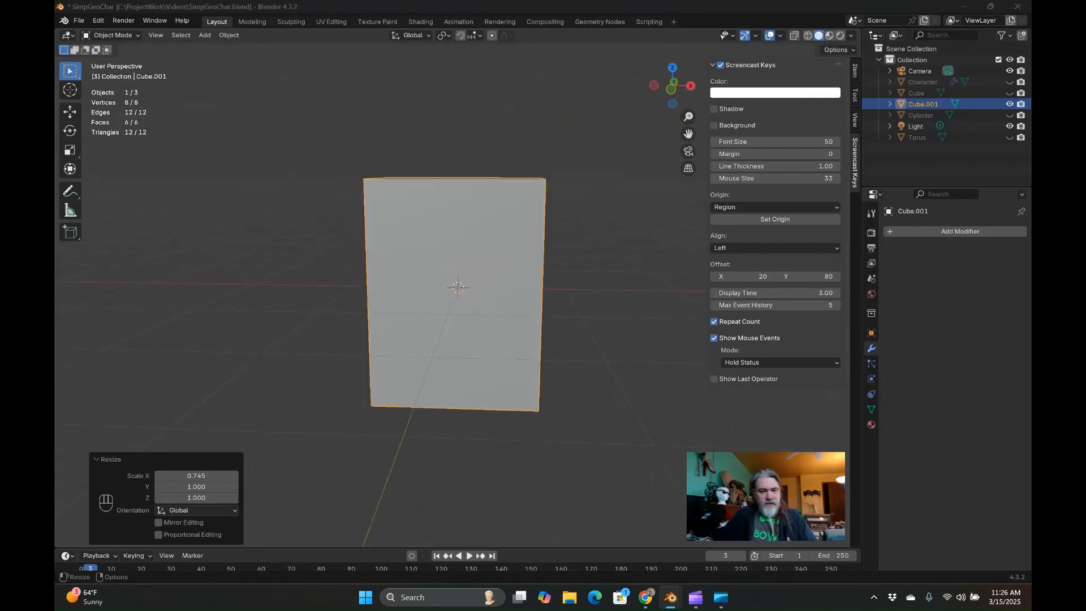
- Scale the block along Z to about half its height
{"action": "mouse_move", "coordinate": [516, 249]}
{"action": "middle_mouse_down"}
{"action": "mouse_move", "coordinate": [535, 304]}
{"action": "mouse_move", "coordinate": [518, 249]}
{"action": "middle_mouse_up"}
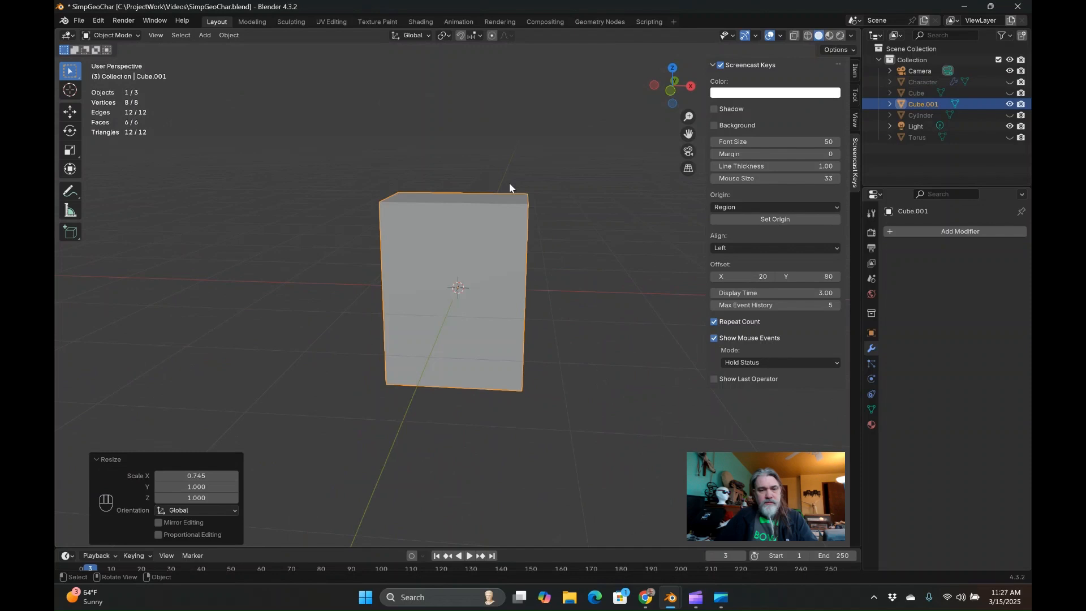
{"action": "key", "text": "s"}
{"action": "key", "text": "z"}
{"action": "left_click", "coordinate": [460, 236]}
- Extrude the block's top face upward in Edit Mode, nearly doubling the block's height
{"action": "key", "text": "Tab"}
{"action": "key", "text": "a"}
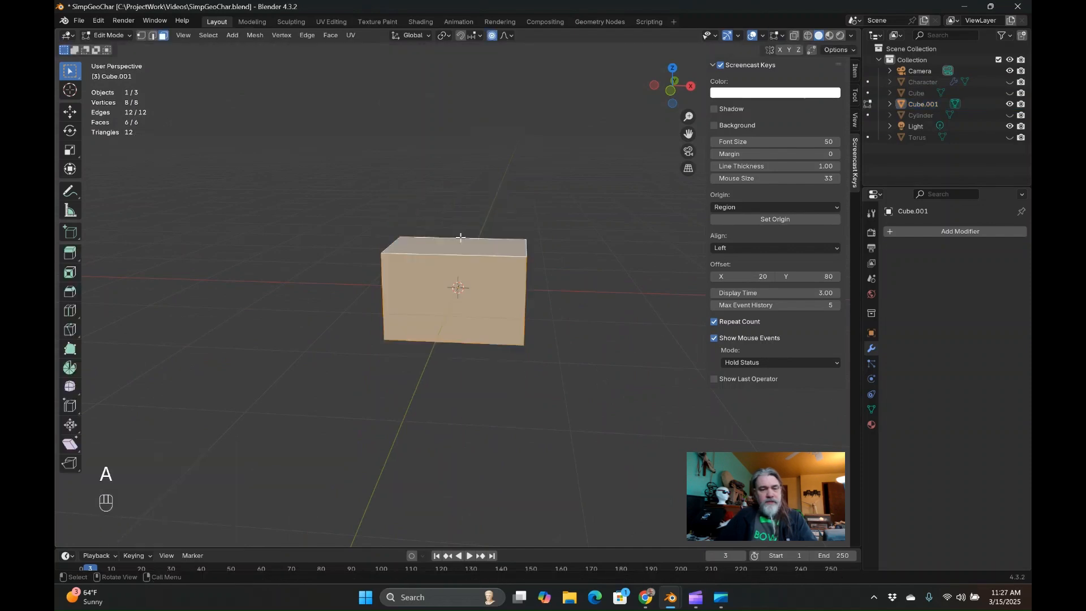
{"action": "key", "text": "Tab"}
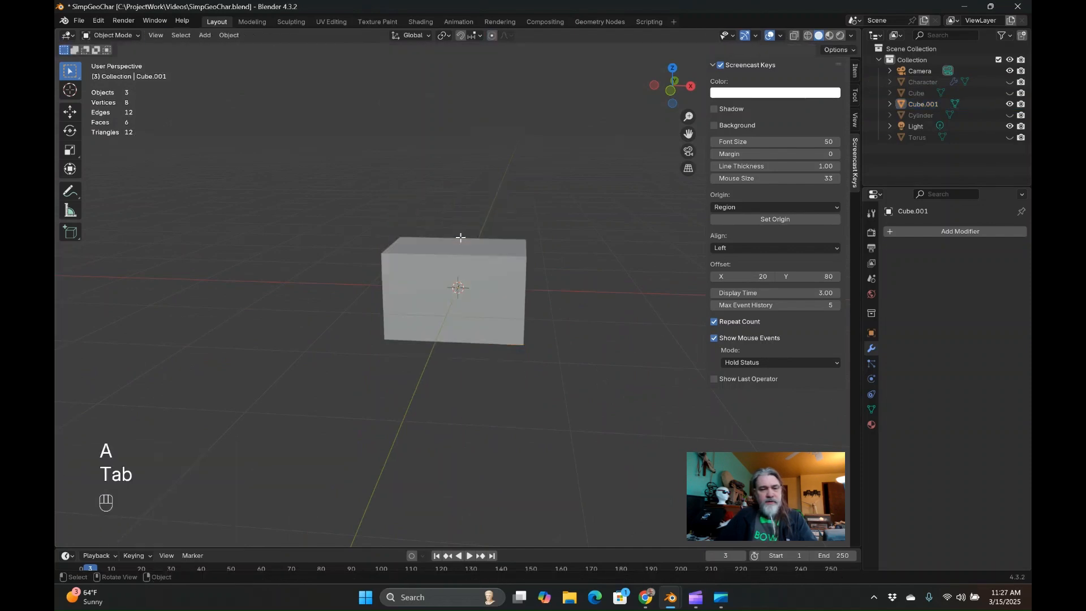
{"action": "key", "text": "Tab"}
{"action": "left_click", "coordinate": [462, 244]}
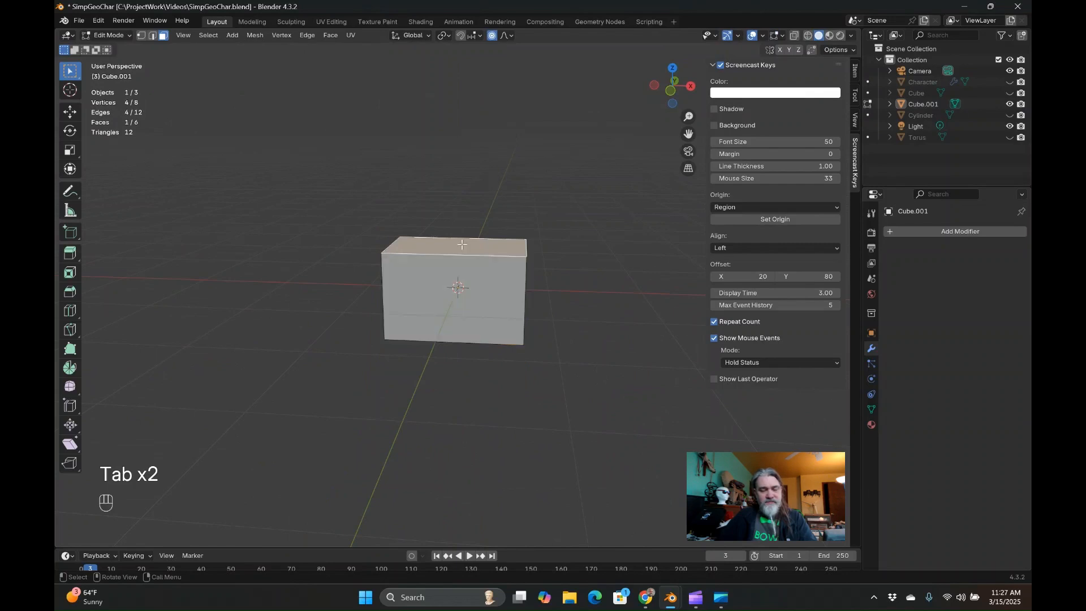
{"action": "middle_click_drag", "start_coordinate": [462, 244], "coordinate": [501, 227]}
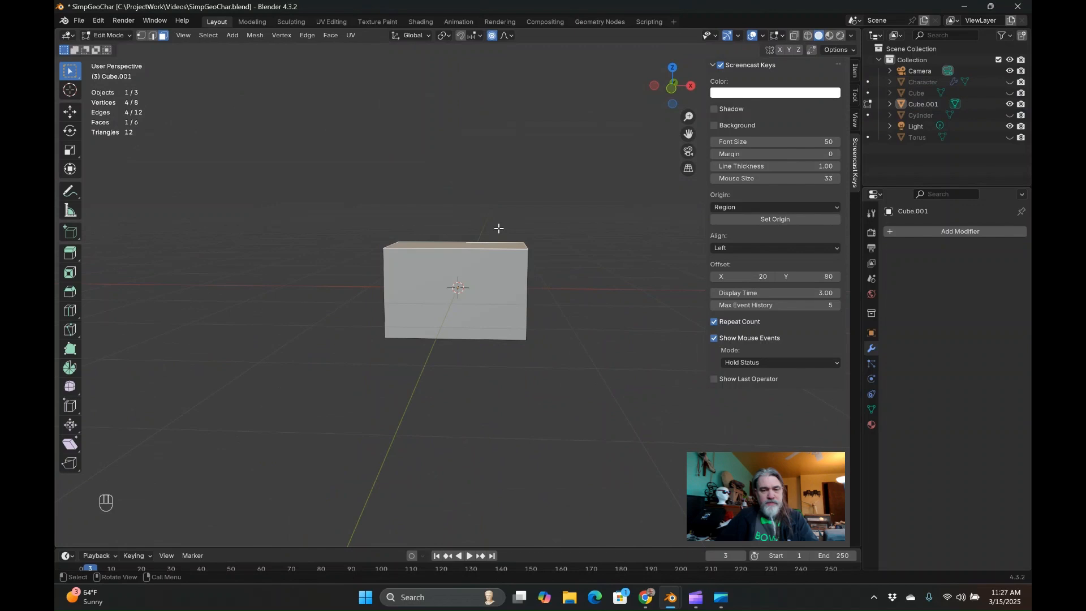
{"action": "key", "text": "e"}
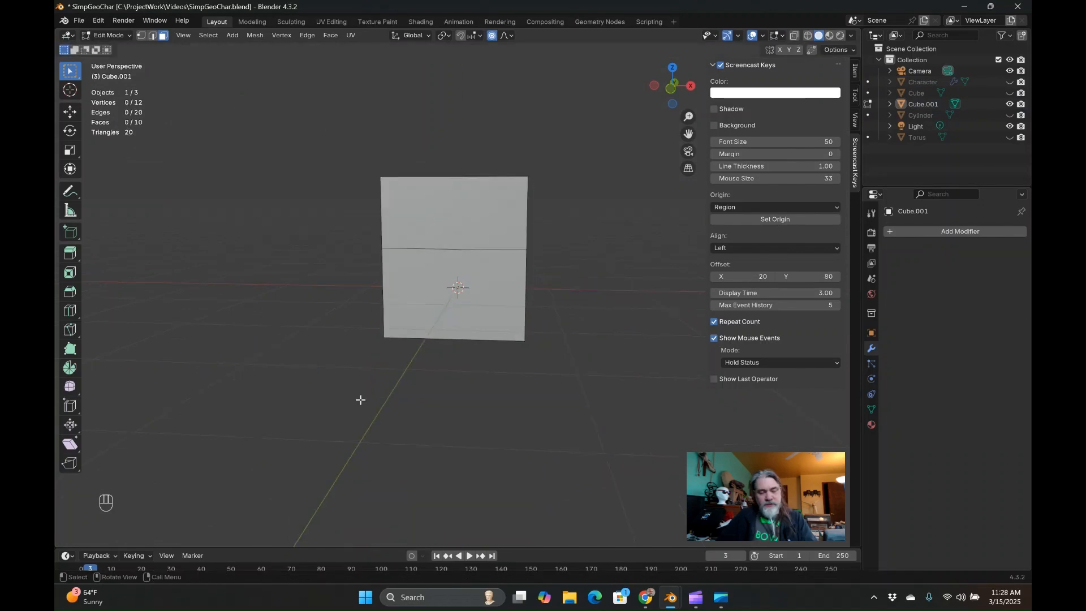
- Add two vertical loop cuts that divide the block's width into three roughly equal columns
{"action": "key", "text": "ctrl+r"}
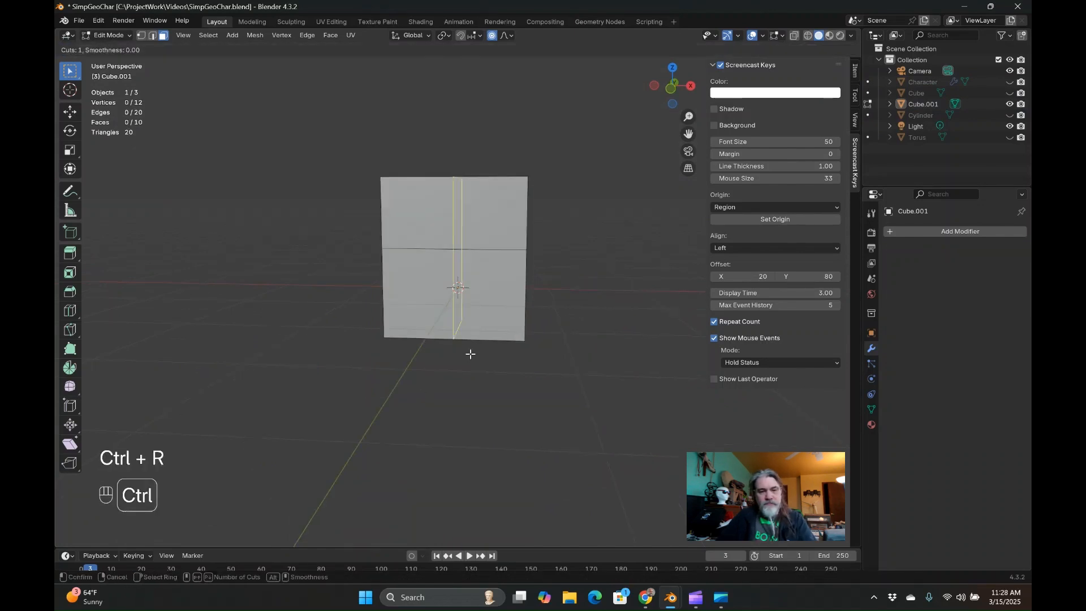
{"action": "scroll", "coordinate": [470, 354], "scroll_direction": "up", "scroll_amount": 1}
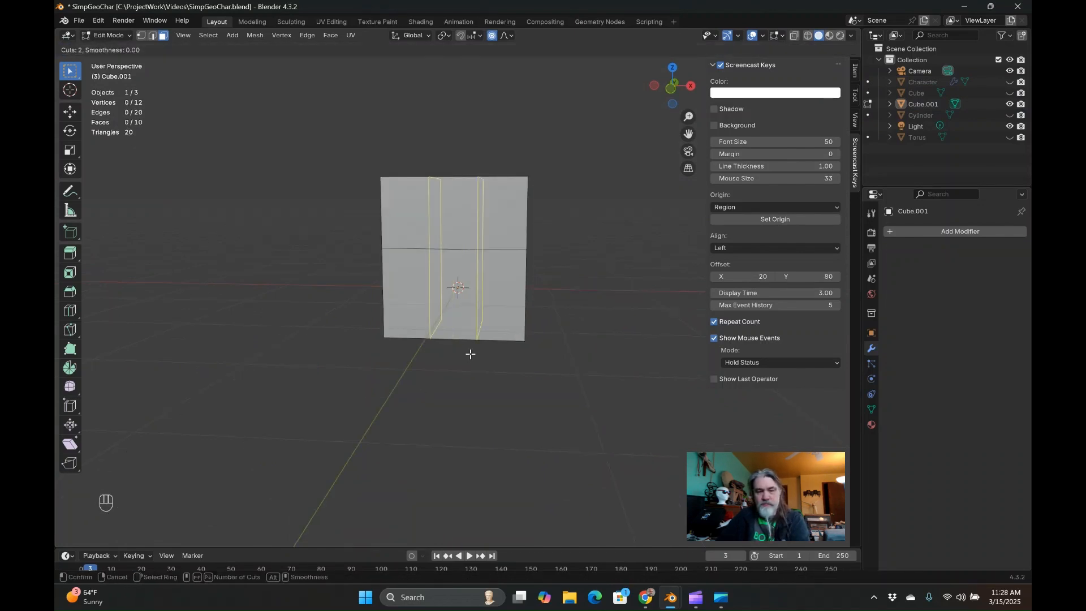
{"action": "key", "text": "KP_Enter"}
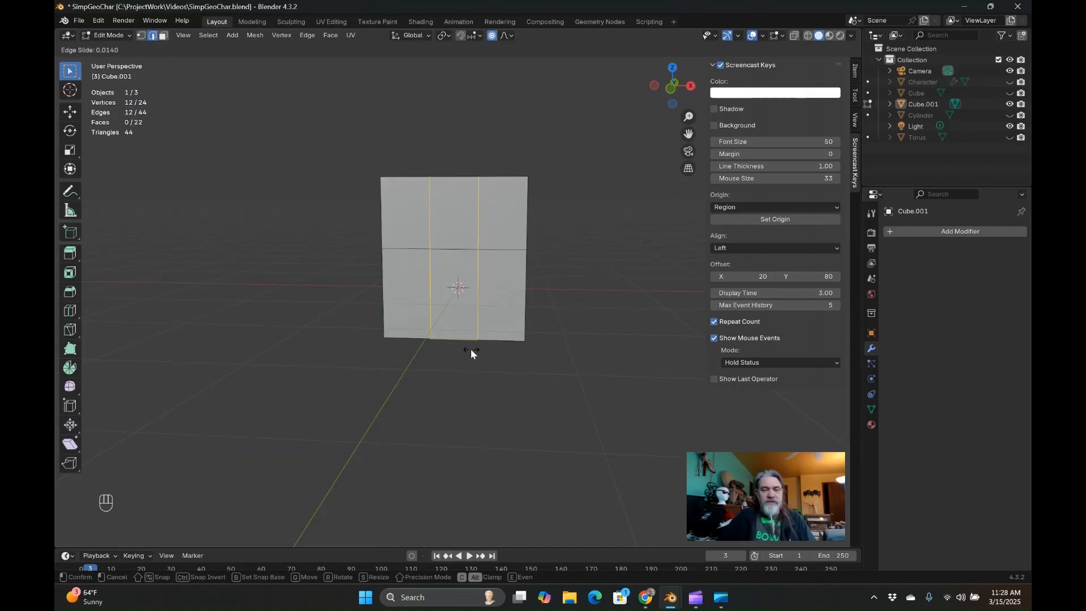
{"action": "left_click", "coordinate": [471, 351]}
- Turn on X-ray, switch to vertex selection in the front orthographic view, and deselect everything
{"action": "middle_click_drag", "start_coordinate": [471, 354], "coordinate": [373, 333]}
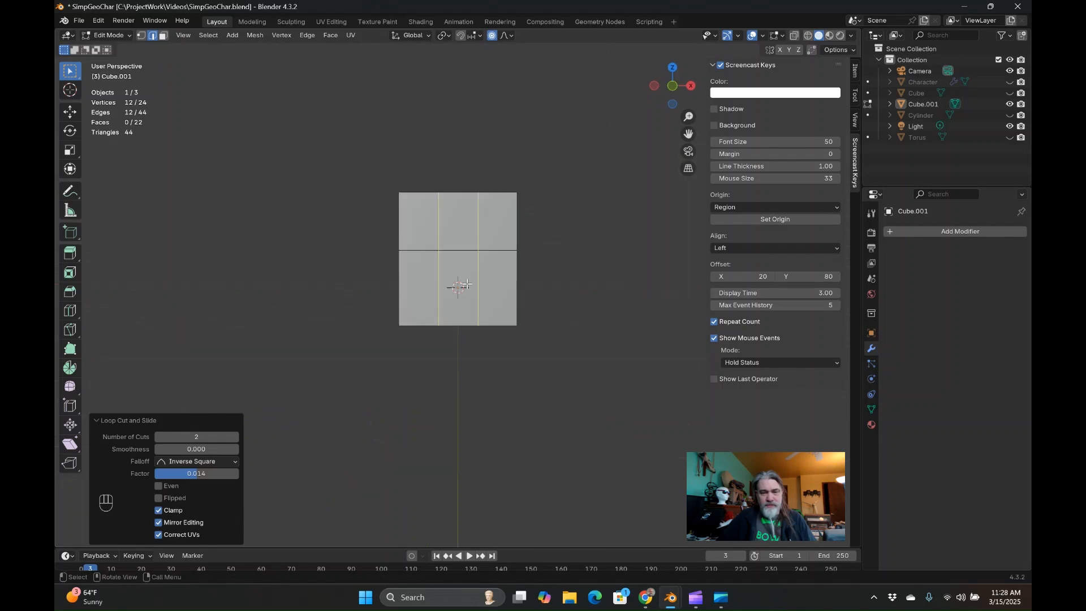
{"action": "scroll", "coordinate": [499, 238], "scroll_direction": "up", "scroll_amount": 2}
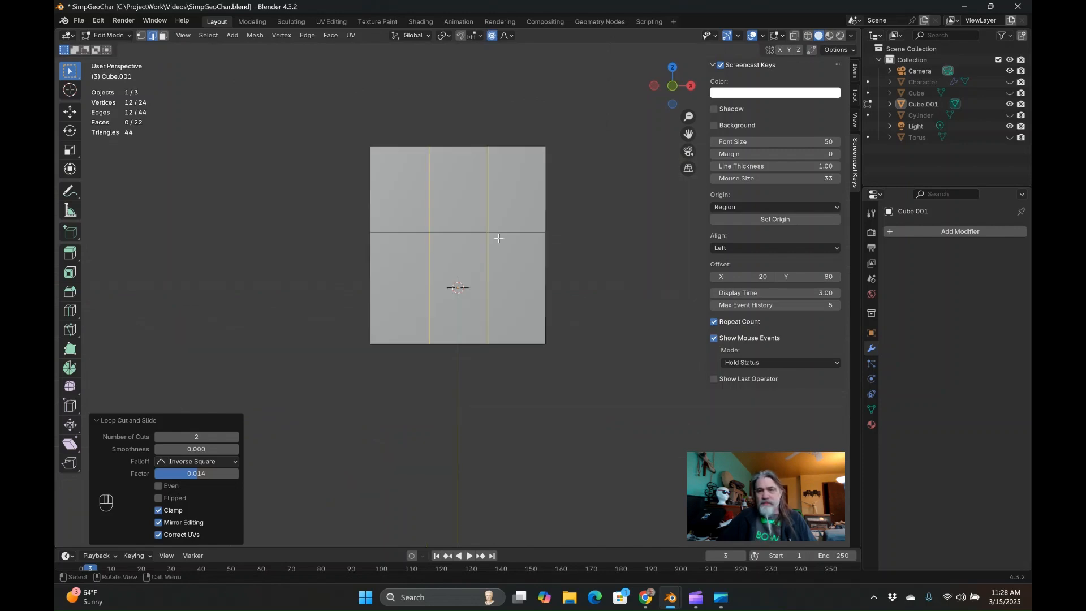
{"action": "key", "text": "alt+z"}
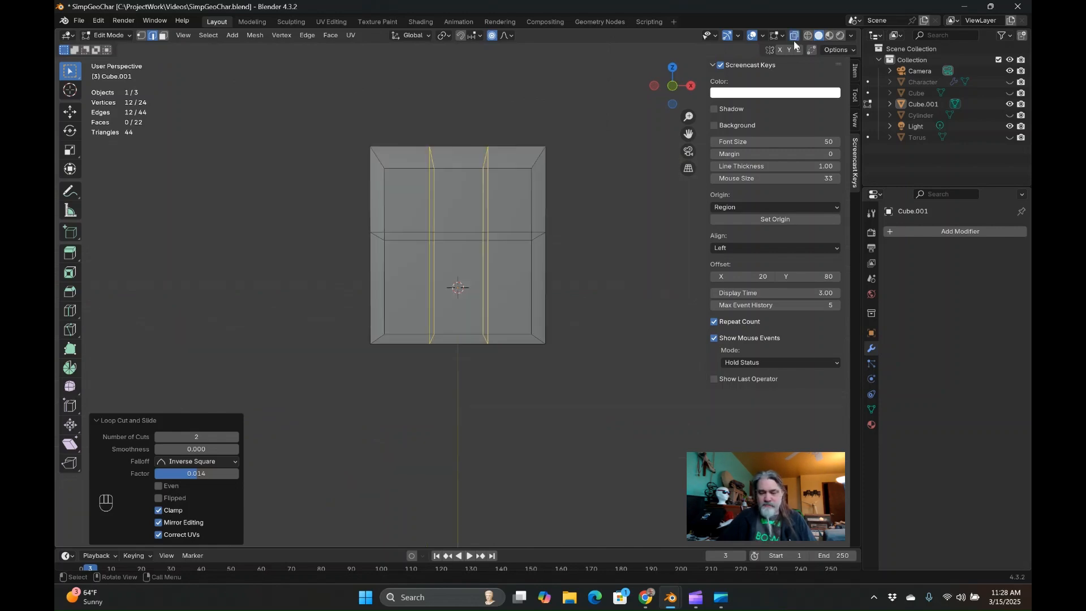
{"action": "key", "text": "KP_1"}
{"action": "key", "text": "alt+a"}
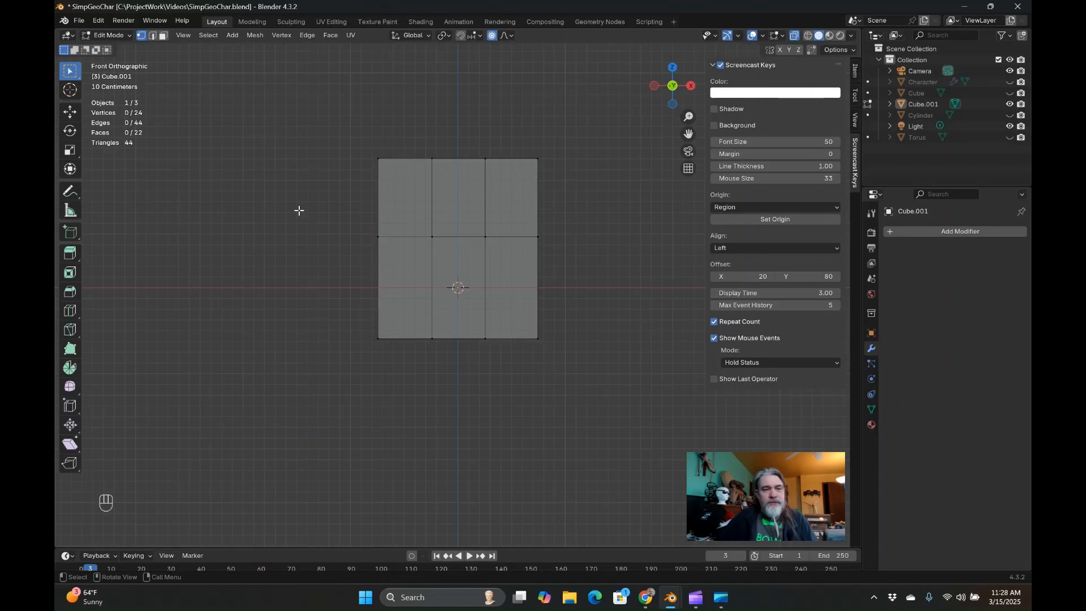
- Turn off proportional editing and pull the left side's middle vertices outward about 0.06 m along X
{"action": "mouse_move", "coordinate": [351, 215]}
{"action": "left_mouse_down"}
{"action": "mouse_move", "coordinate": [366, 254]}
{"action": "mouse_move", "coordinate": [395, 265]}
{"action": "left_mouse_up"}
{"action": "key", "text": "g"}
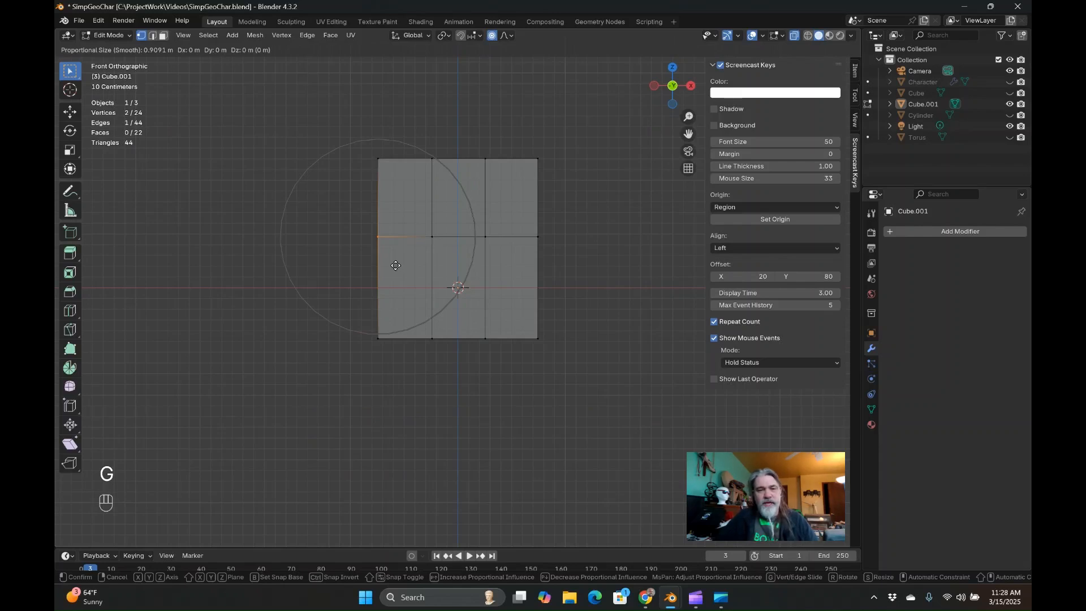
{"action": "key", "text": "KP_Enter"}
{"action": "key", "text": "o"}
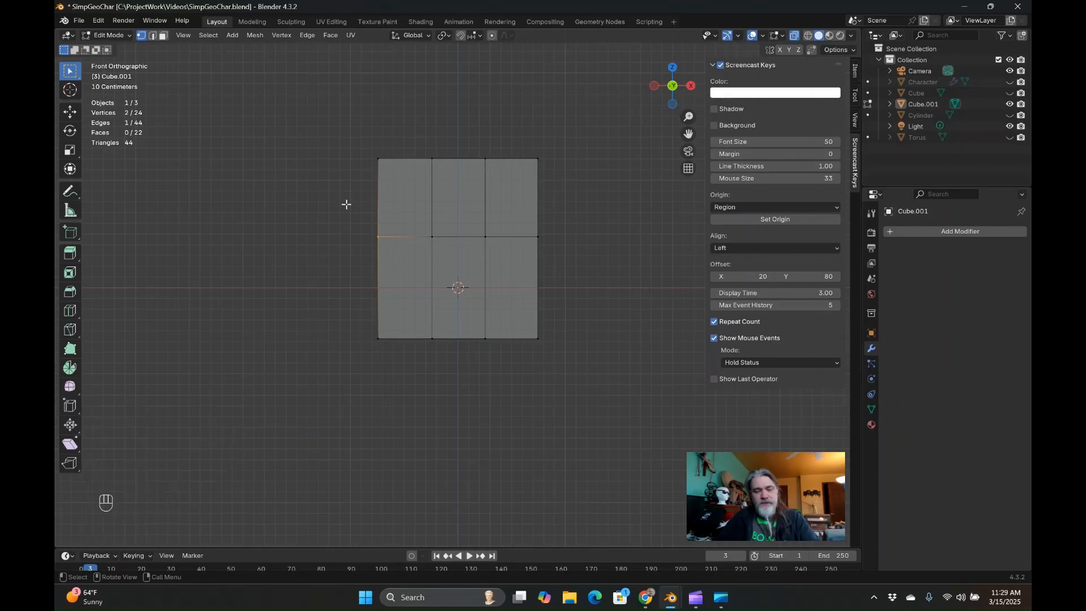
{"action": "key", "text": "g"}
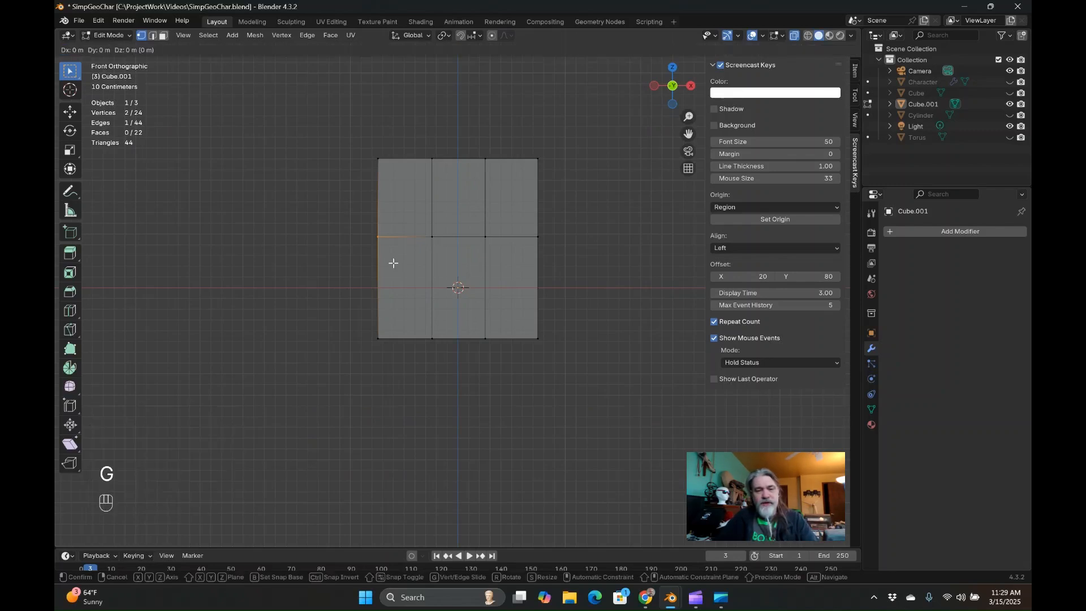
{"action": "left_click", "coordinate": [393, 263]}
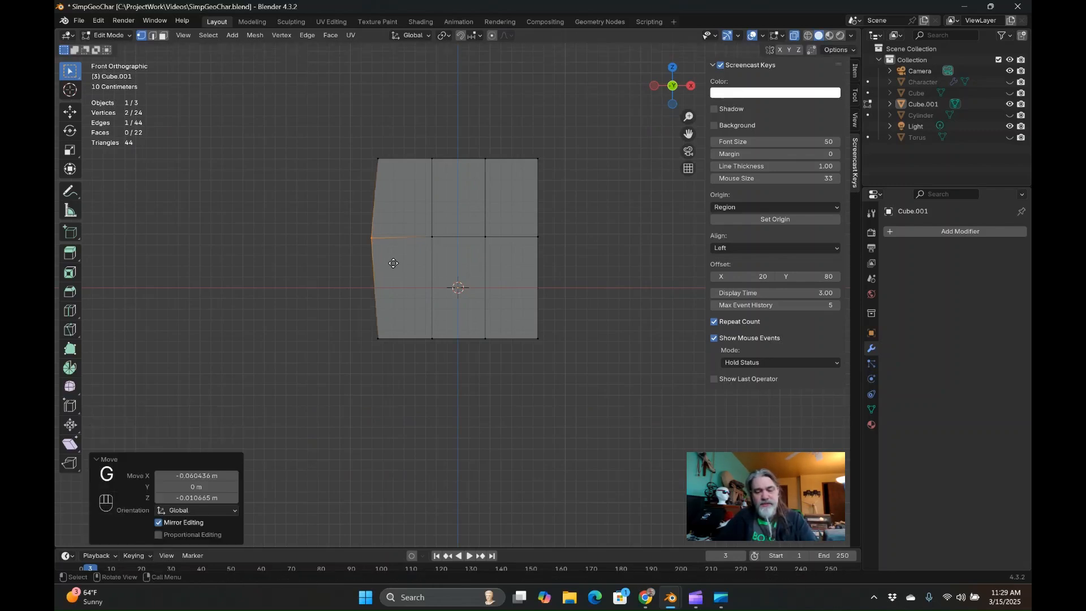
- Move the block's lower-left corner vertices about 0.11 m inward and 0.17 m up, and the upper-left ones about 0.12 m inward and 0.03 m down
{"action": "left_click_drag", "start_coordinate": [355, 317], "coordinate": [390, 380]}
{"action": "key", "text": "g"}
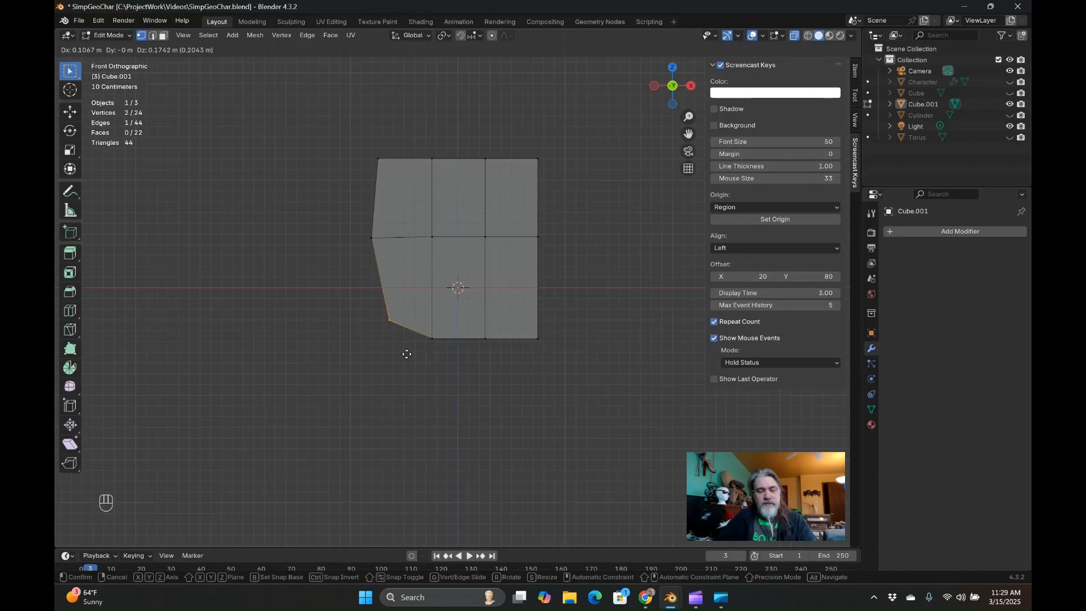
{"action": "left_click", "coordinate": [406, 354]}
{"action": "left_click_drag", "start_coordinate": [398, 182], "coordinate": [341, 136]}
{"action": "key", "text": "g"}
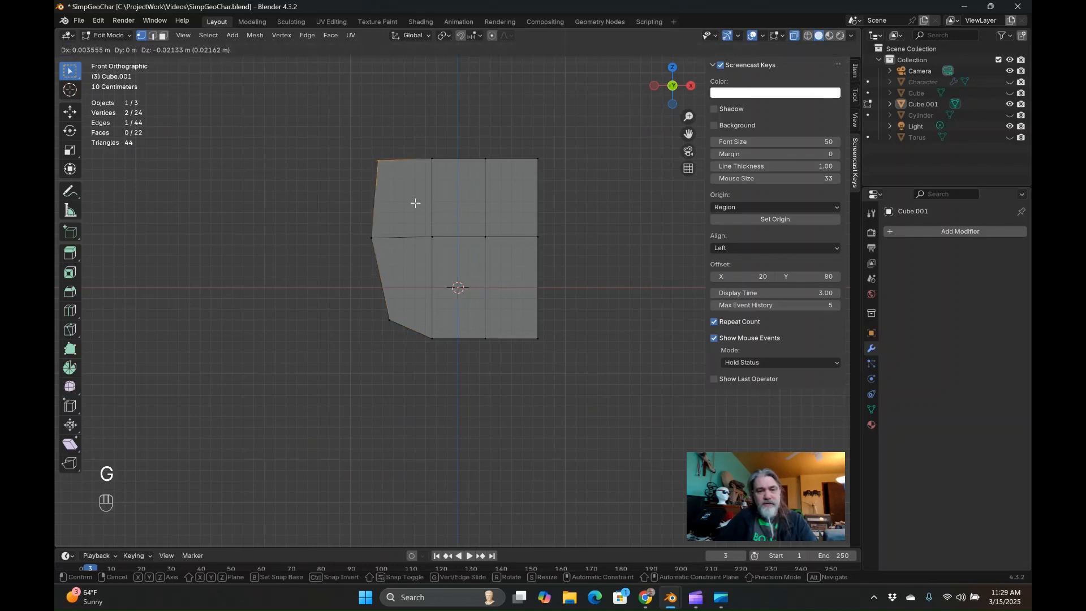
{"action": "left_click", "coordinate": [431, 207]}
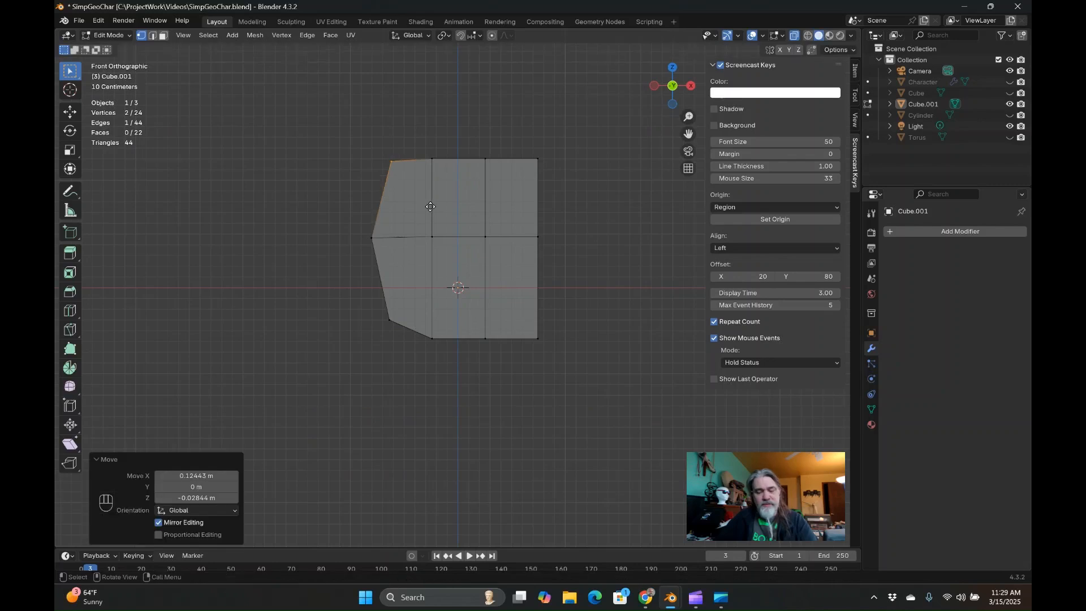
- Lower the block's upper-right corner vertices about 0.15 m, and move the lower-right ones about 0.11 m up and 0.04 m inward
{"action": "left_click_drag", "start_coordinate": [512, 138], "coordinate": [546, 187]}
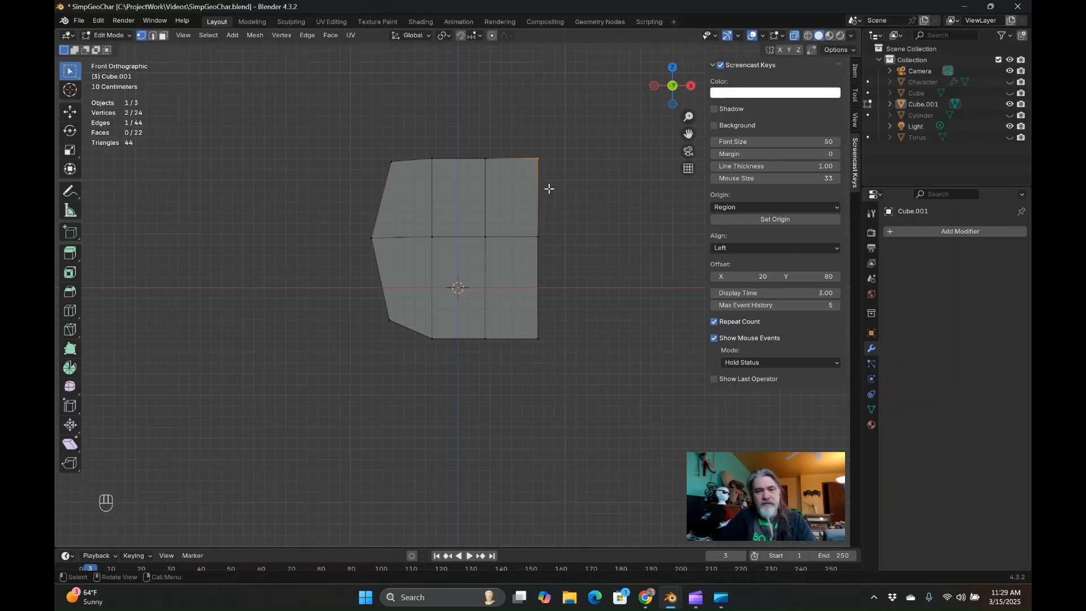
{"action": "key", "text": "g"}
{"action": "left_click", "coordinate": [446, 144]}
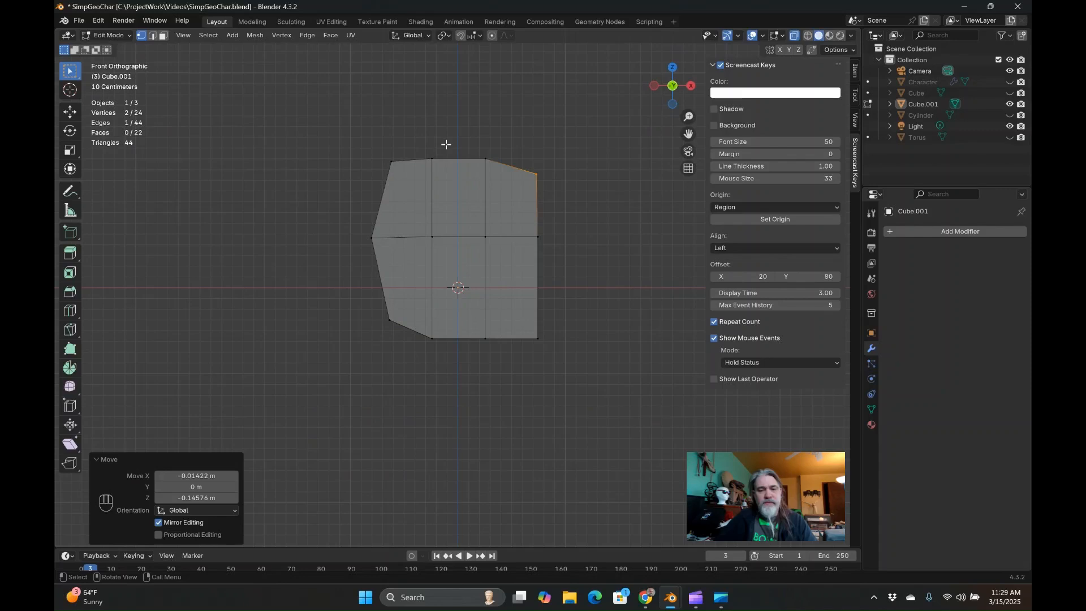
{"action": "left_click_drag", "start_coordinate": [571, 365], "coordinate": [511, 307]}
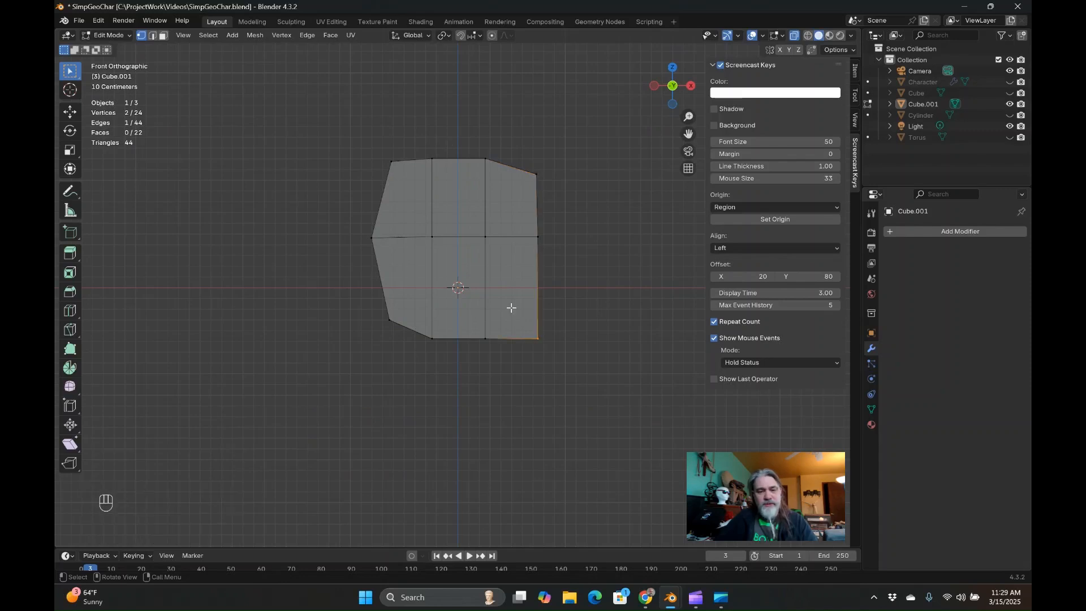
{"action": "key", "text": "g"}
{"action": "left_click", "coordinate": [574, 356]}
- Scale the whole mesh along Y to about 0.65 to make the block thinner
{"action": "middle_click_drag", "start_coordinate": [572, 352], "coordinate": [500, 207]}
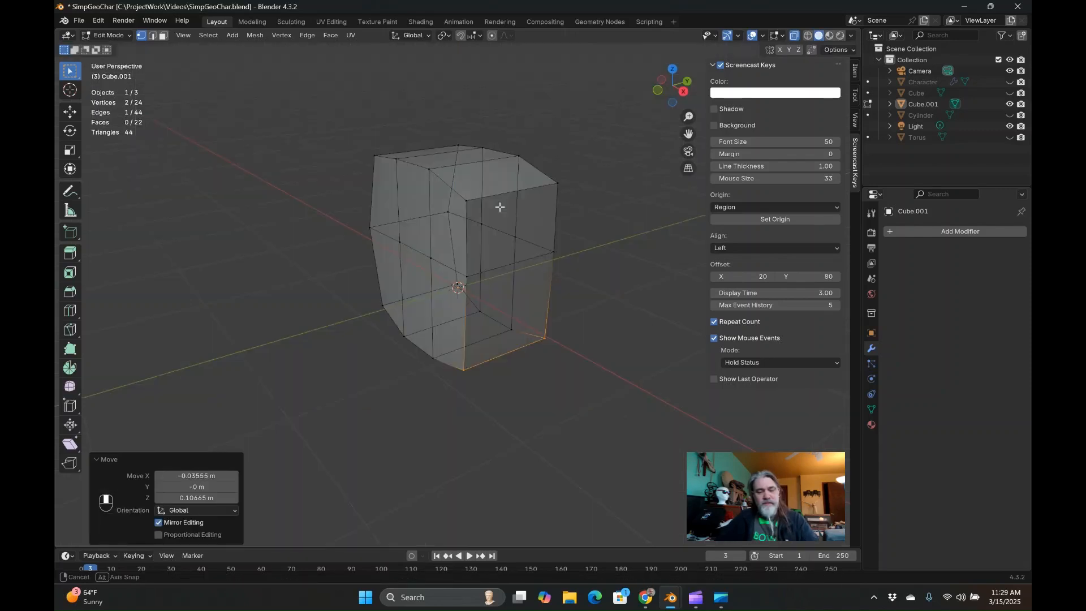
{"action": "key", "text": "a"}
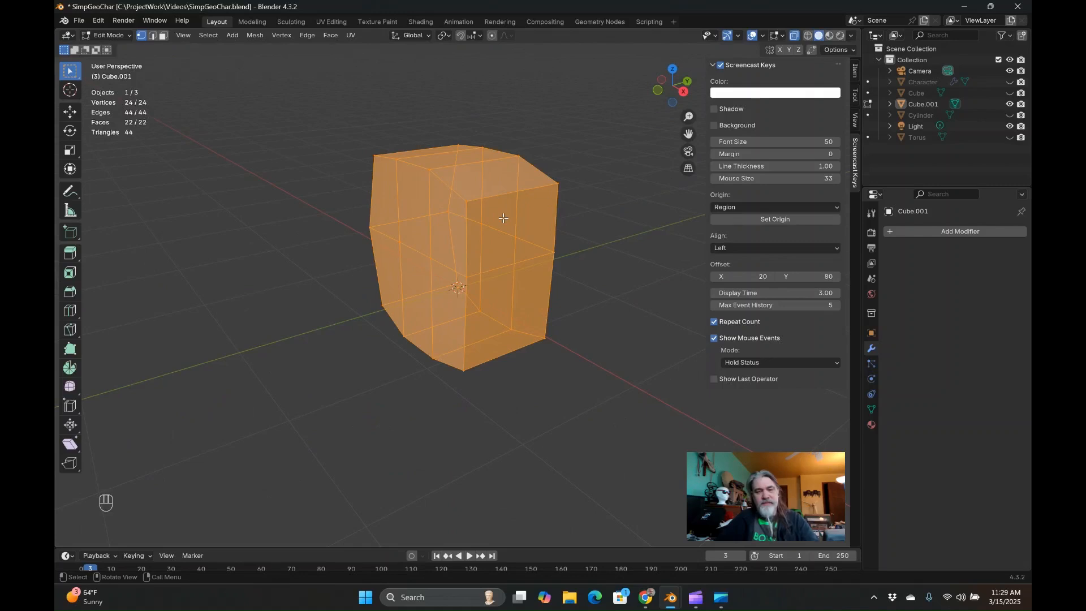
{"action": "key", "text": "s"}
{"action": "key", "text": "y"}
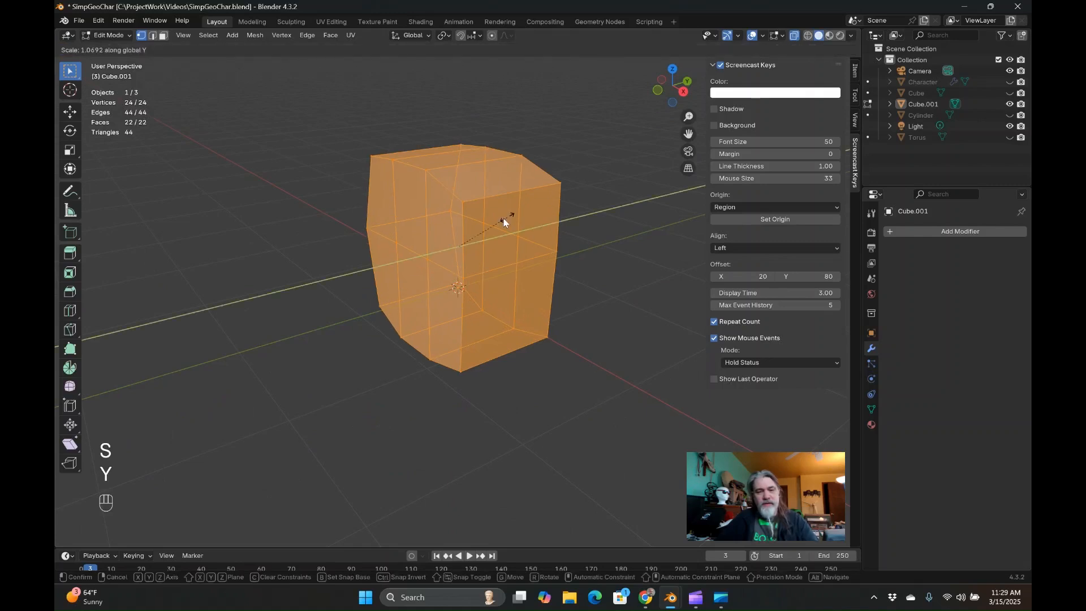
{"action": "left_click", "coordinate": [507, 216]}
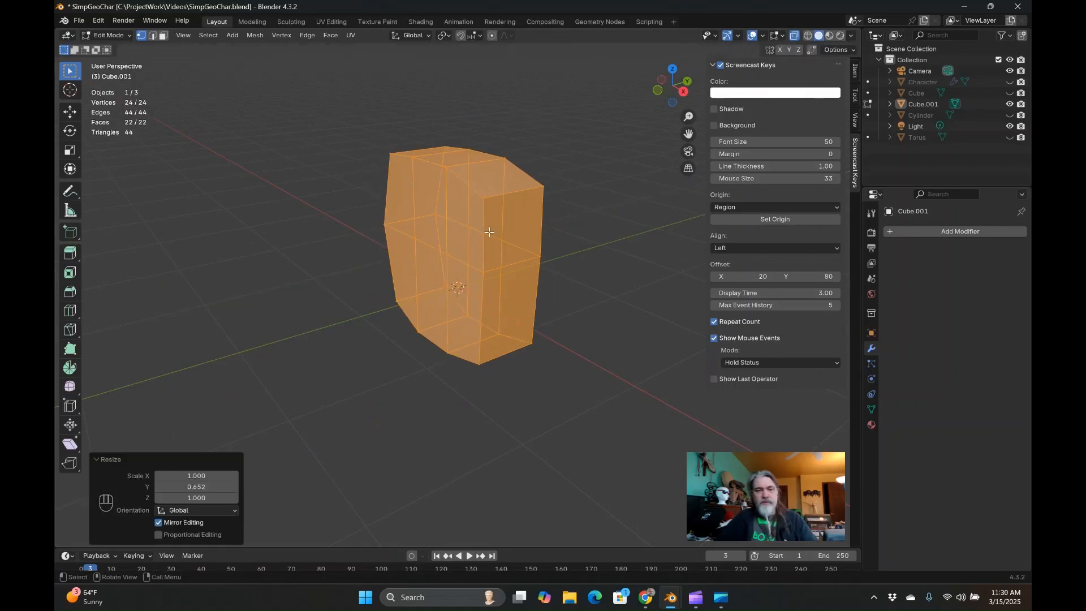
- Select the left face on top of the block and extrude it upward about 0.59 m as the first finger segment
{"action": "key", "text": "KP_1"}
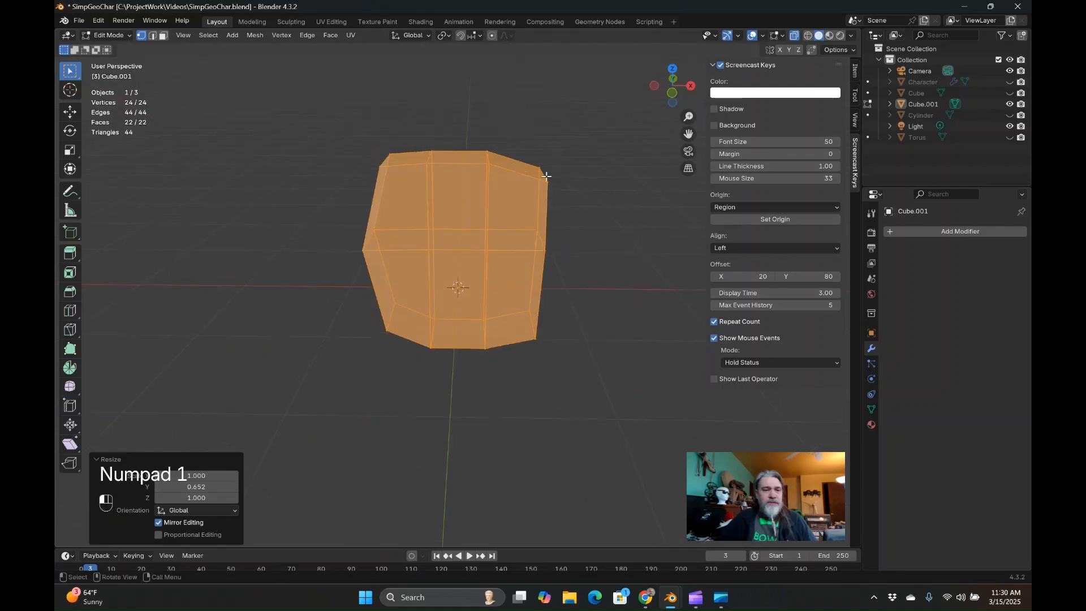
{"action": "left_click", "coordinate": [426, 162]}
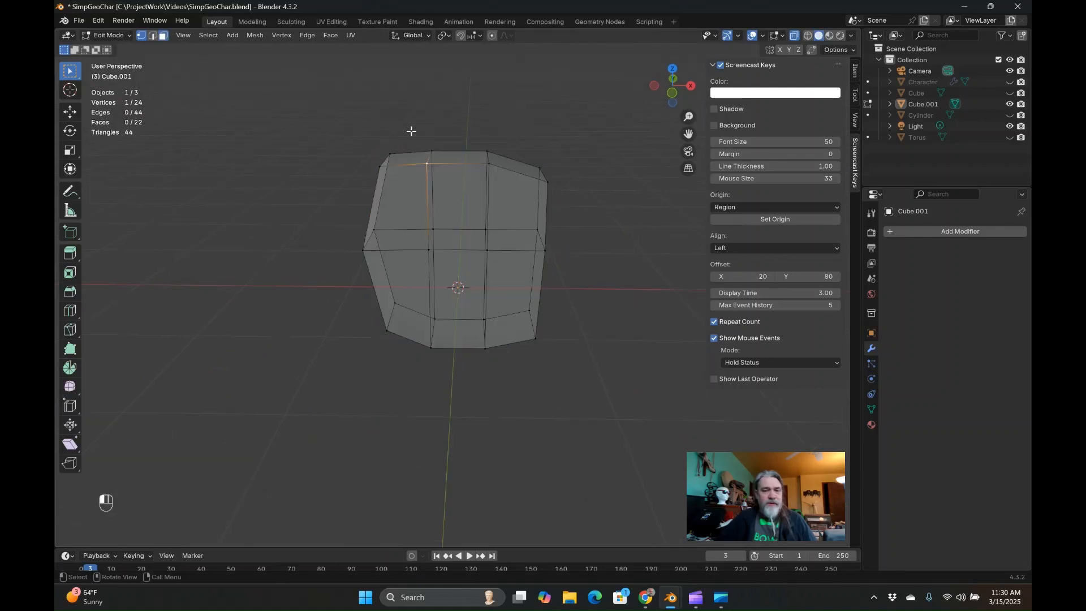
{"action": "key", "text": "ctrl+z"}
{"action": "middle_click_drag", "start_coordinate": [406, 158], "coordinate": [419, 162]}
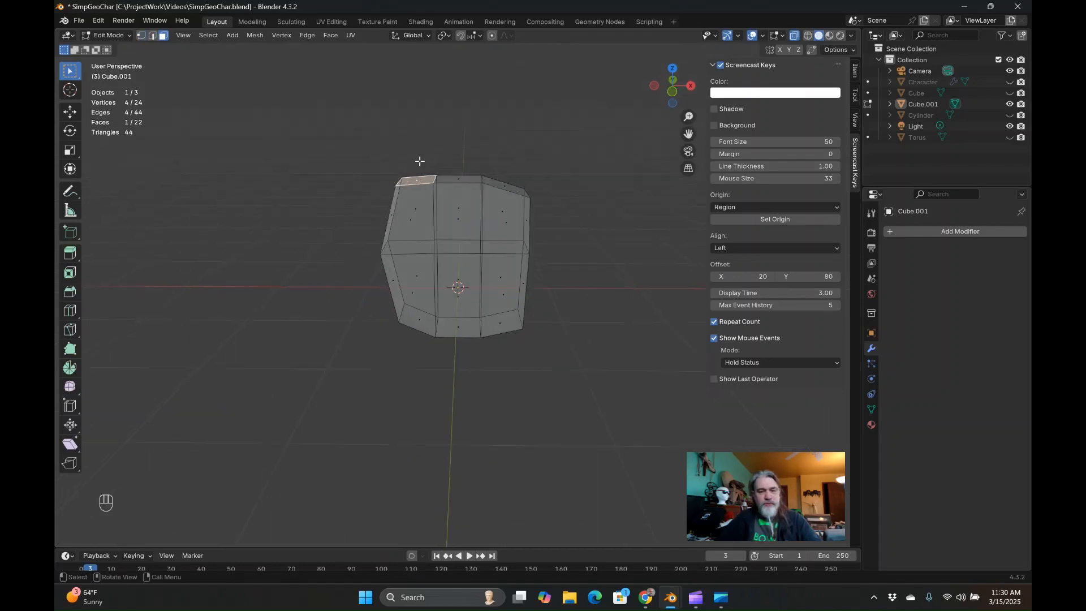
{"action": "key", "text": "KP_1"}
{"action": "key", "text": "e"}
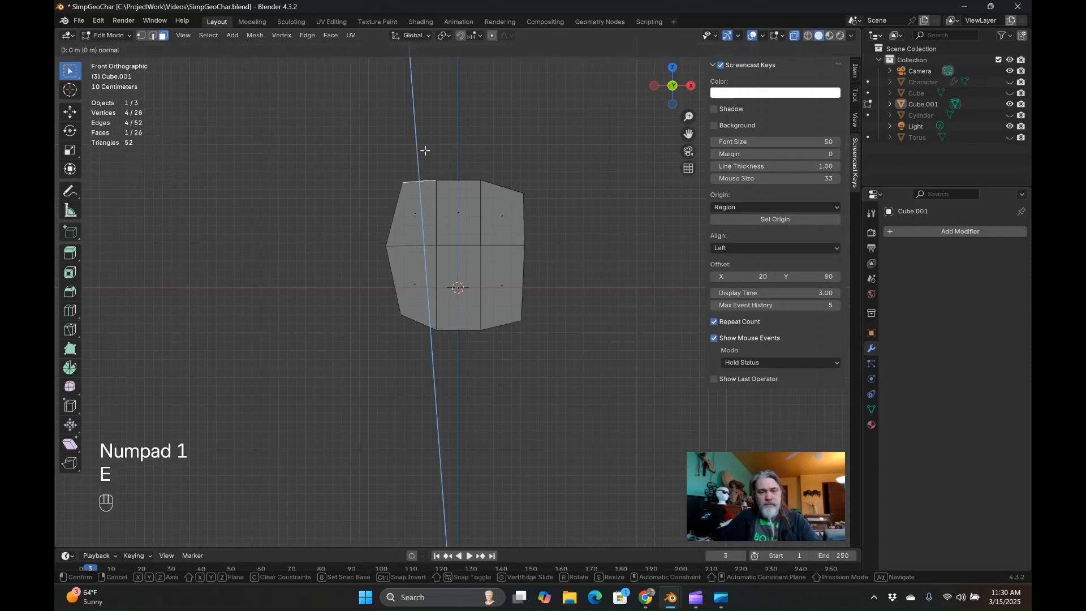
{"action": "left_click", "coordinate": [415, 99]}
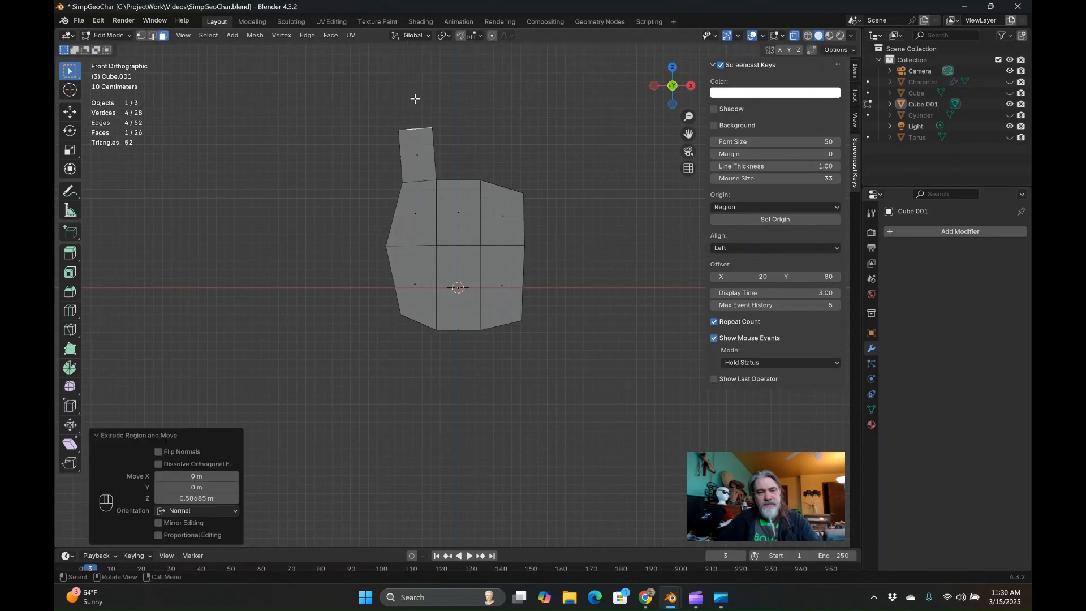
- Rotate the left finger's end face about 4.4° to level it, and move it about 0.04 m along X and 0.01 m up
{"action": "key", "text": "r"}
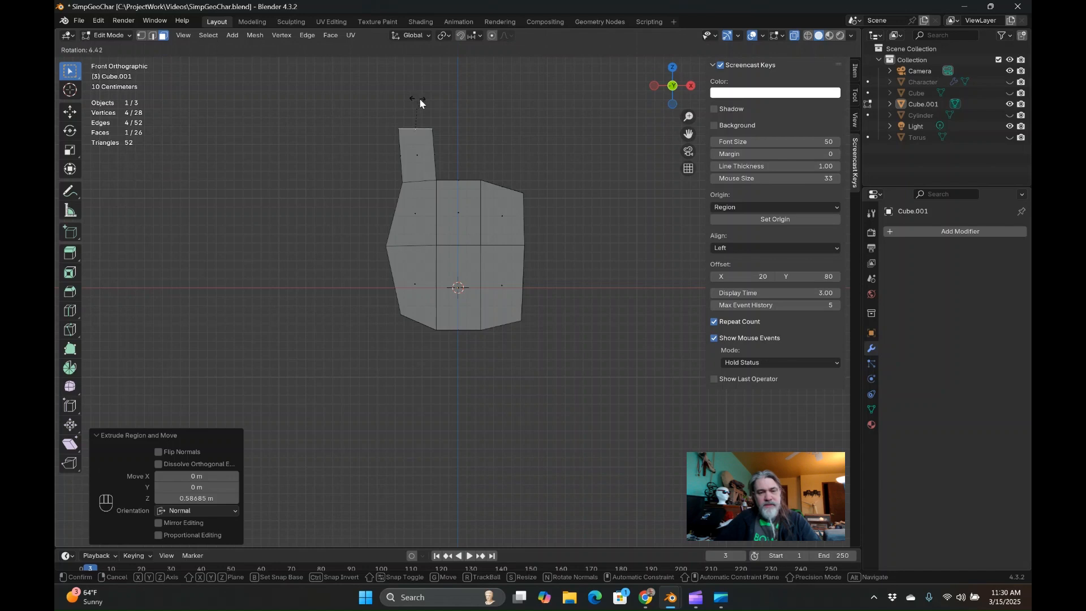
{"action": "left_click", "coordinate": [420, 100]}
{"action": "key", "text": "g"}
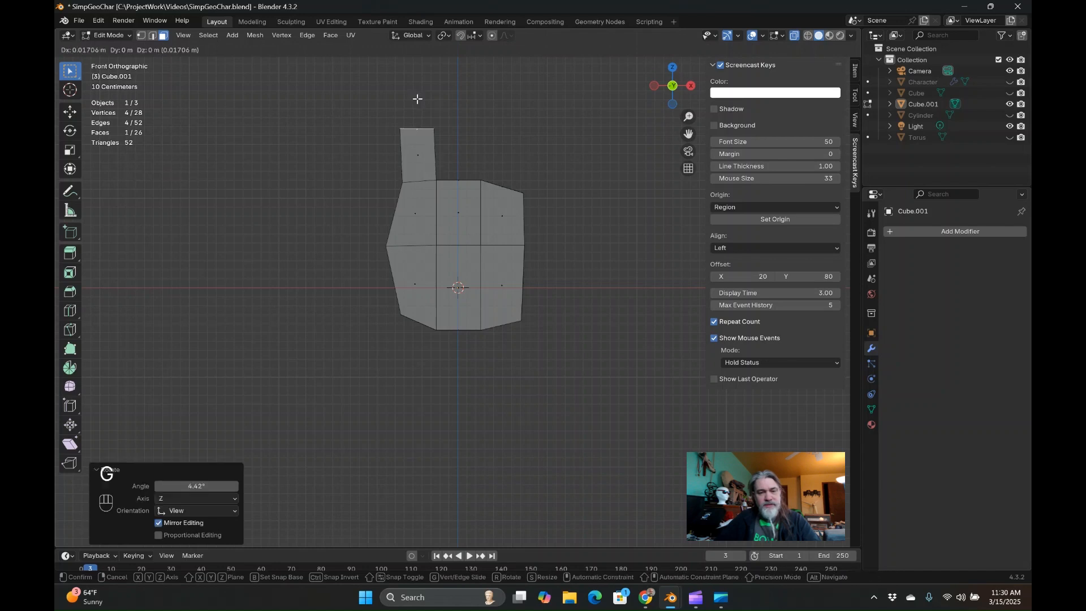
{"action": "left_click", "coordinate": [417, 99]}
- Scale the left finger's end face uniformly to about 0.91 and shift it about 0.02 m along Y
{"action": "key", "text": "KP_3"}
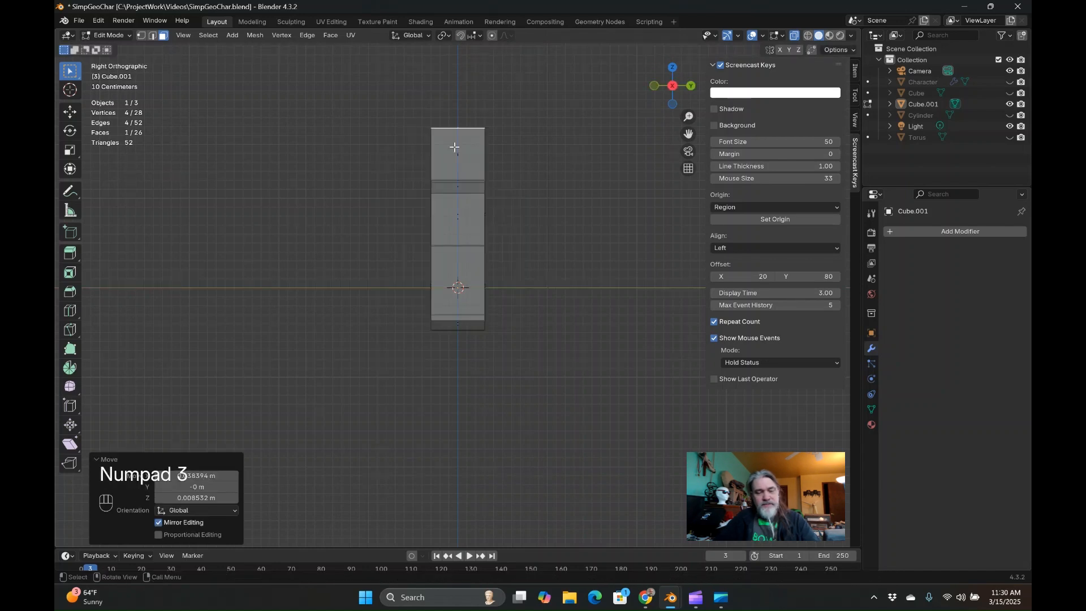
{"action": "key", "text": "s"}
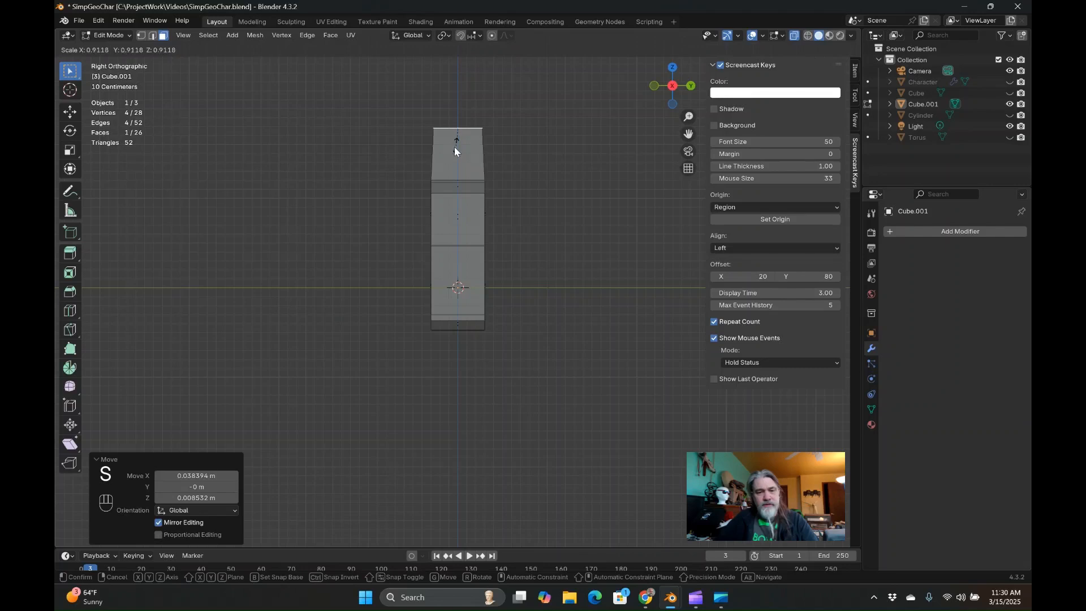
{"action": "left_click", "coordinate": [456, 149]}
{"action": "key", "text": "g"}
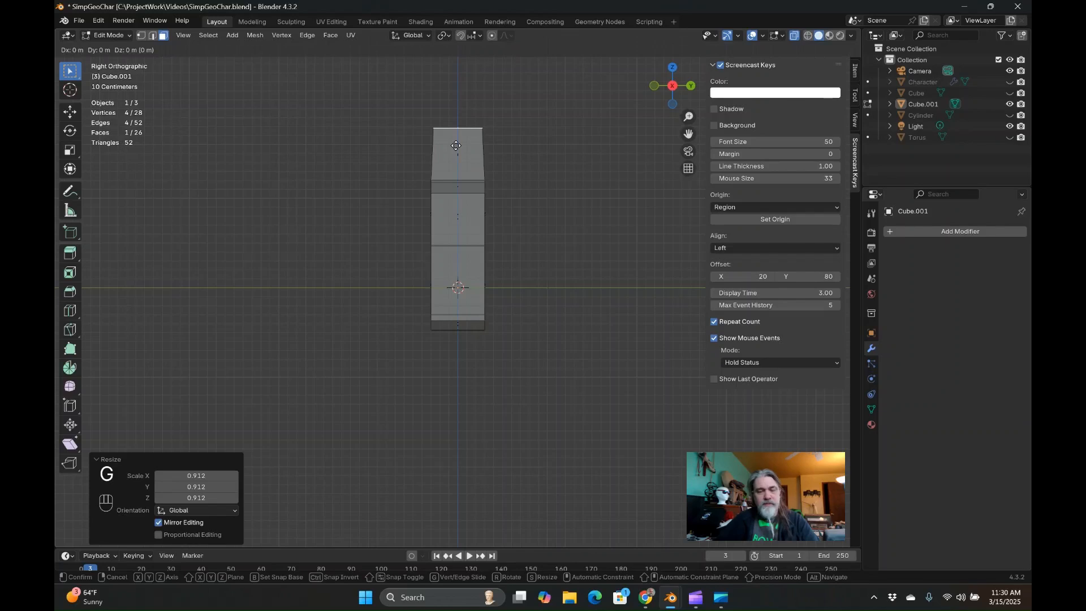
{"action": "key", "text": "Right"}
{"action": "key", "text": "Right"}
{"action": "key", "text": "Right"}
{"action": "key", "text": "Right"}
{"action": "key", "text": "Right"}
{"action": "key", "text": "KP_Enter"}
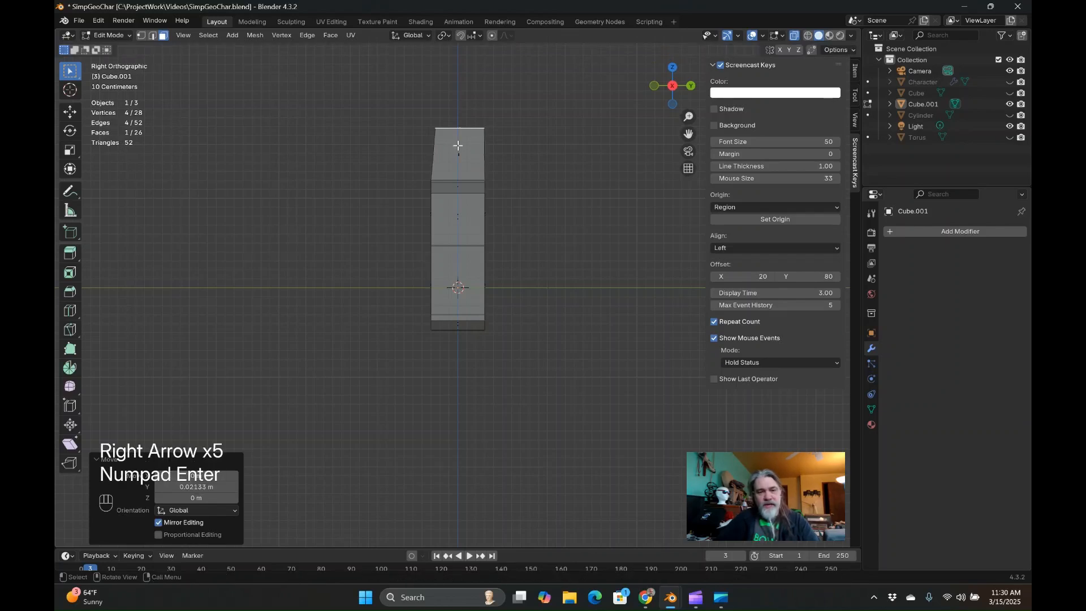
- Narrow the left finger's end face along Y to about 0.82 and shift it about 0.03 m along Y
{"action": "key", "text": "s"}
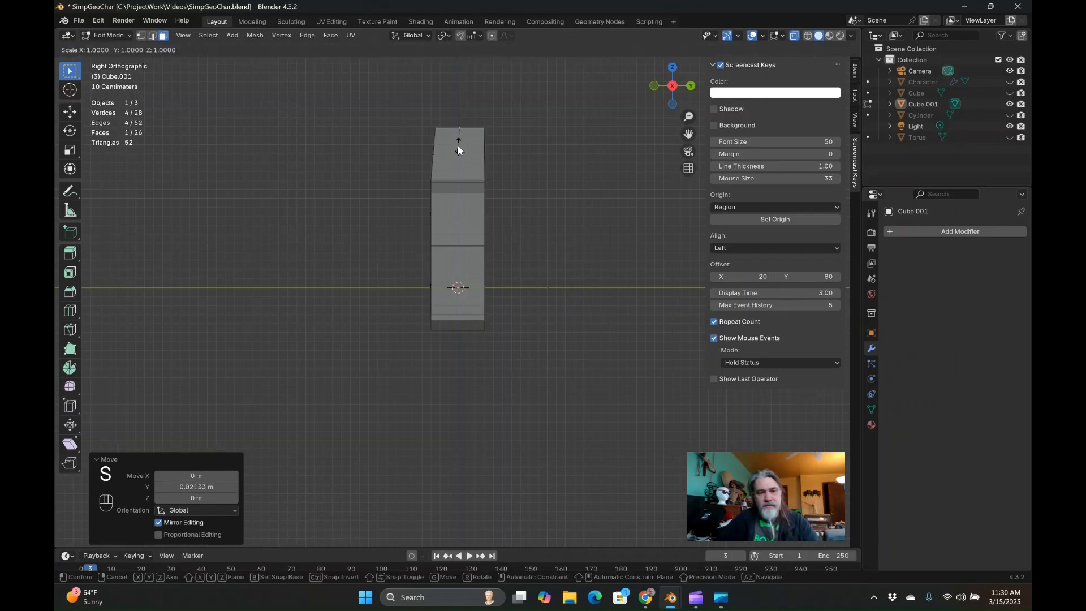
{"action": "key", "text": "y"}
{"action": "left_click", "coordinate": [457, 141]}
{"action": "key", "text": "g"}
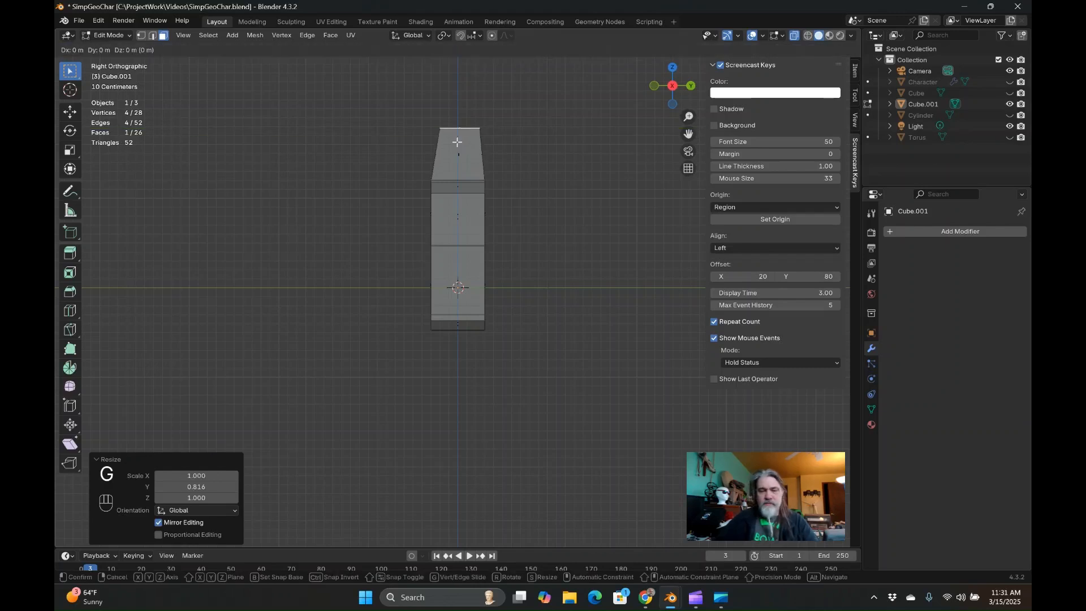
{"action": "key", "text": "Right"}
{"action": "key", "text": "Right"}
{"action": "key", "text": "Right"}
{"action": "key", "text": "Right"}
{"action": "key", "text": "Right"}
{"action": "key", "text": "Right"}
{"action": "key", "text": "Right"}
{"action": "key", "text": "KP_Enter"}
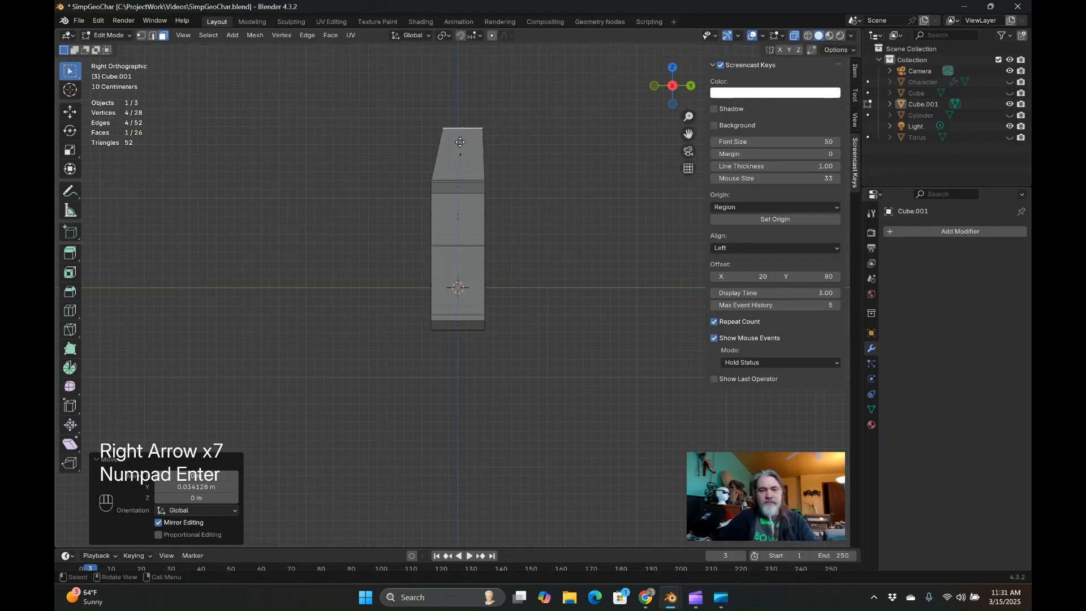
- Select the middle face on top of the palm and extrude it upward about 0.55 m as the second finger segment
{"action": "middle_click_drag", "start_coordinate": [460, 142], "coordinate": [470, 172]}
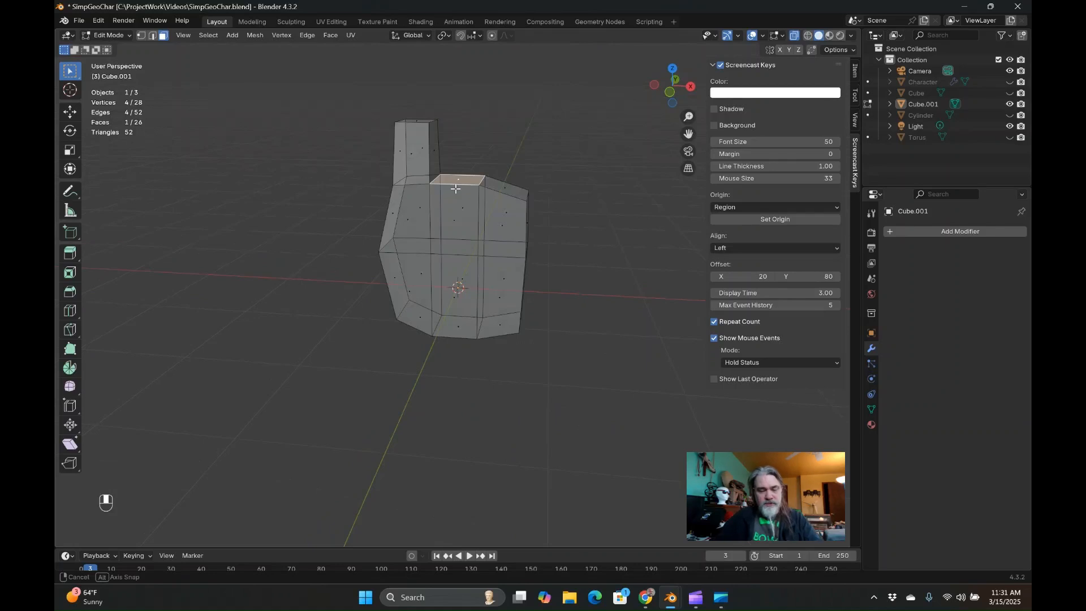
{"action": "key", "text": "KP_1"}
{"action": "key", "text": "e"}
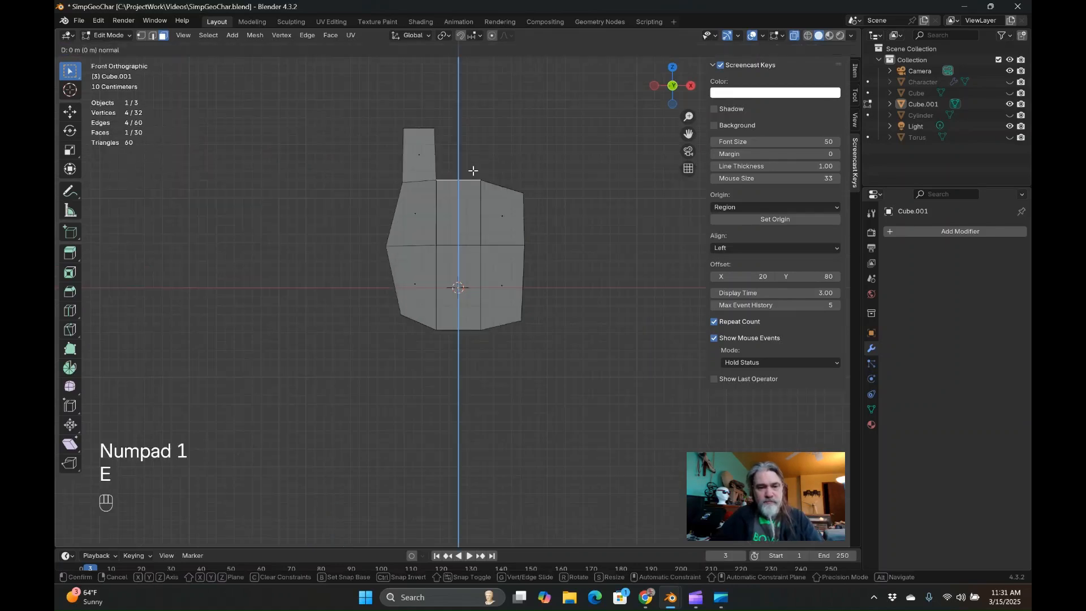
{"action": "left_click", "coordinate": [484, 121]}
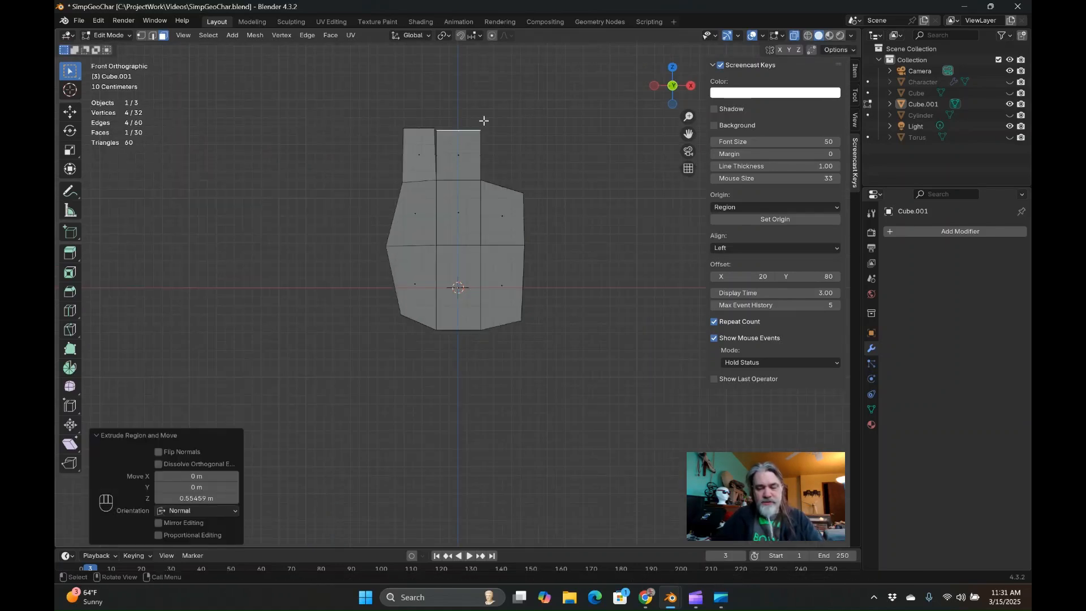
- Raise the middle finger's end face about 0.07 m and scale it uniformly to 0.86
{"action": "key", "text": "g"}
{"action": "key", "text": "Up"}
{"action": "key", "text": "Up"}
{"action": "key", "text": "Up"}
{"action": "key", "text": "Up"}
{"action": "key", "text": "Up"}
{"action": "key", "text": "Up"}
{"action": "key", "text": "Up"}
{"action": "key", "text": "Up"}
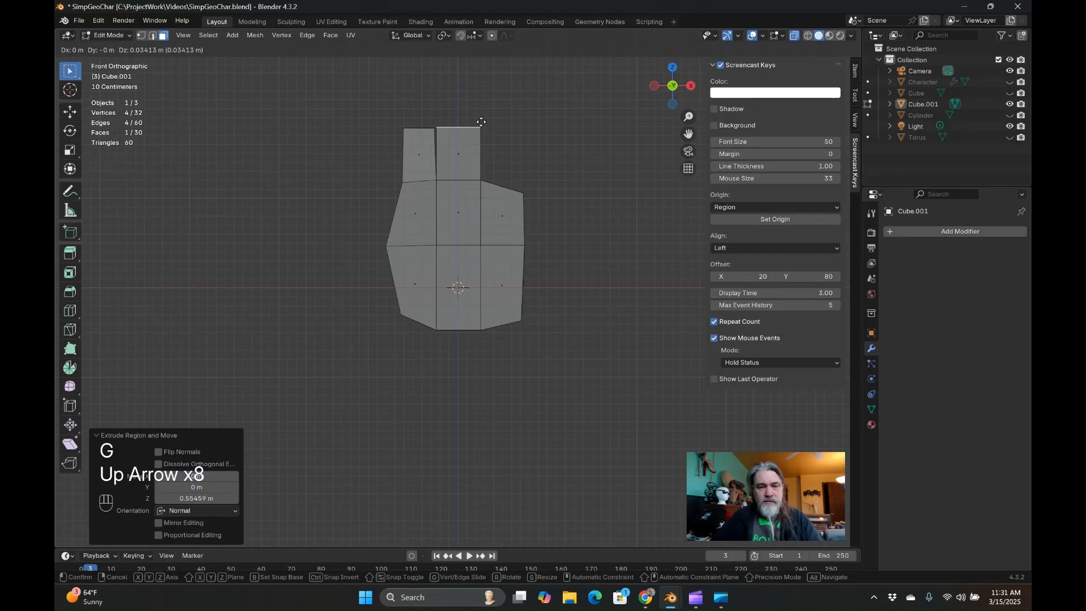
{"action": "key", "text": "Up"}
{"action": "key", "text": "Up"}
{"action": "key", "text": "Up"}
{"action": "key", "text": "Up"}
{"action": "key", "text": "Up"}
{"action": "key", "text": "Up"}
{"action": "key", "text": "Up"}
{"action": "key", "text": "Up"}
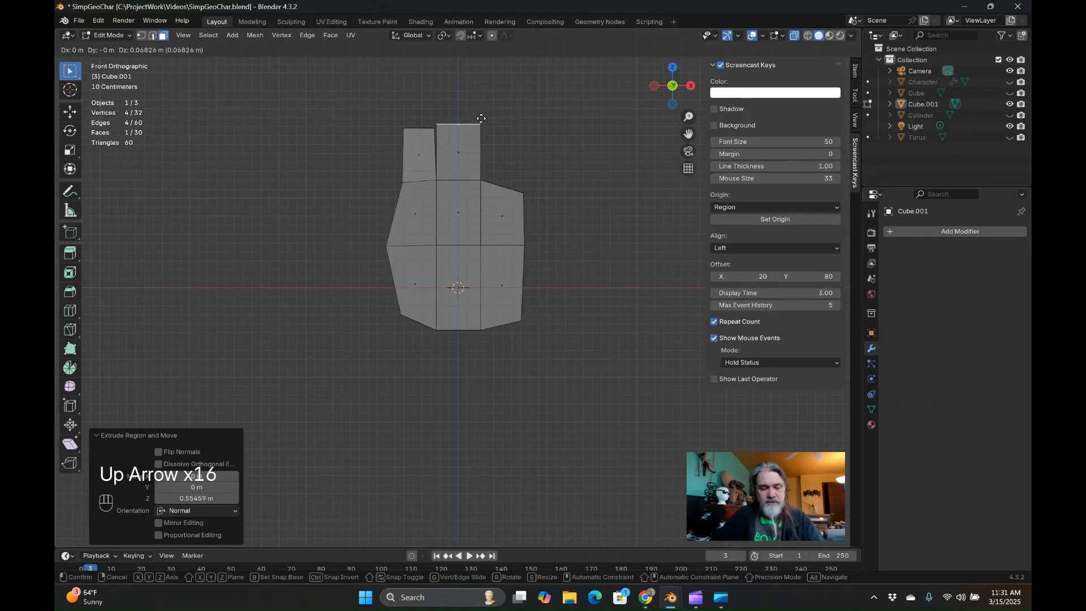
{"action": "key", "text": "KP_Enter"}
{"action": "key", "text": "s"}
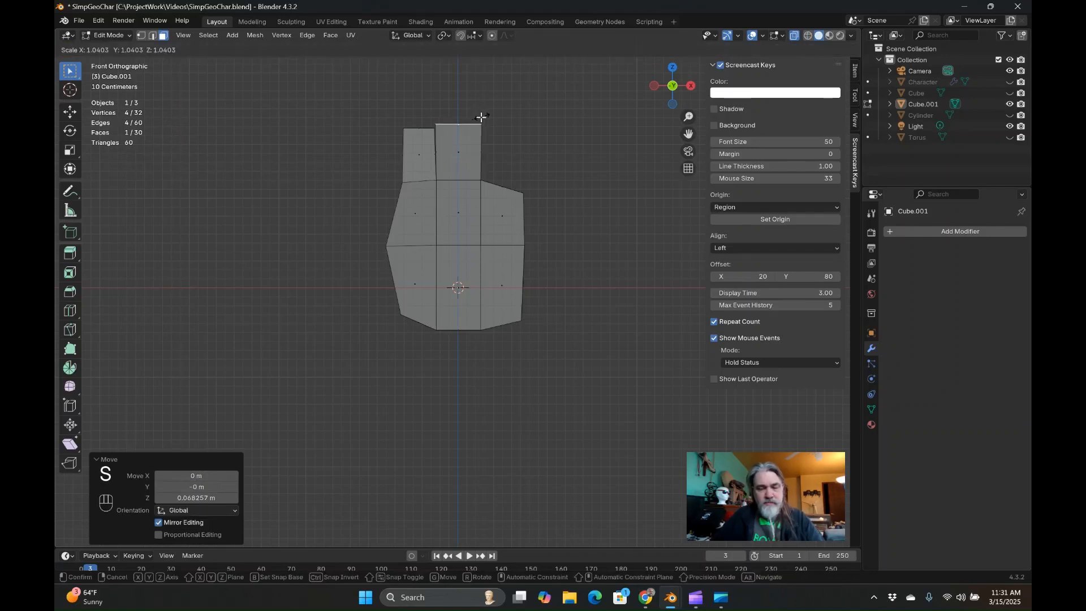
{"action": "left_click", "coordinate": [479, 124]}
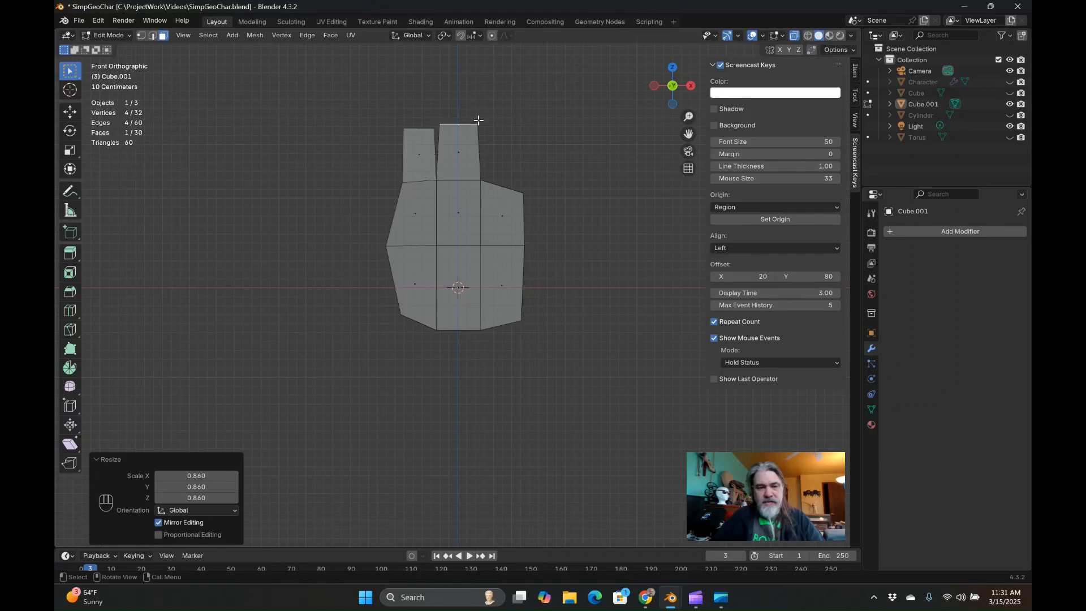
- Narrow the middle finger's end face along Y to about 0.90 and shift it about 0.05 m along Y
{"action": "key", "text": "KP_3"}
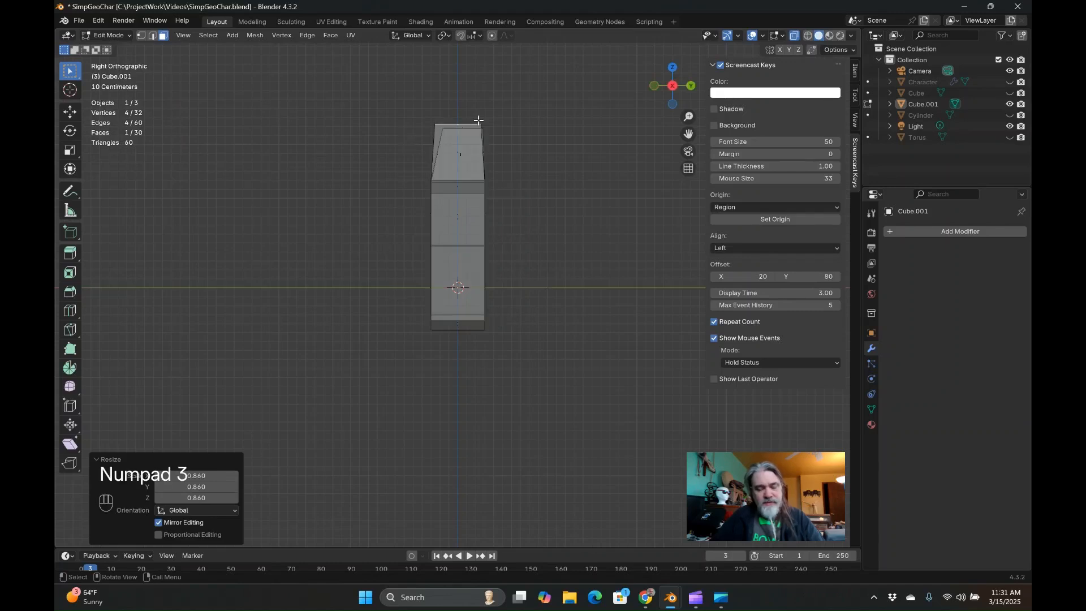
{"action": "key", "text": "s"}
{"action": "key", "text": "y"}
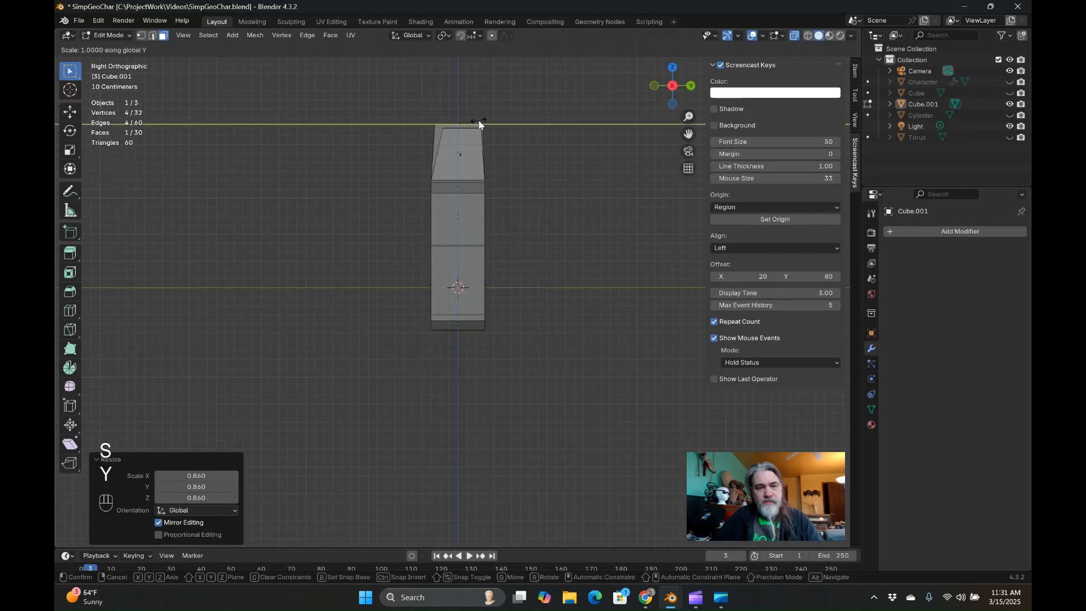
{"action": "left_click", "coordinate": [477, 125]}
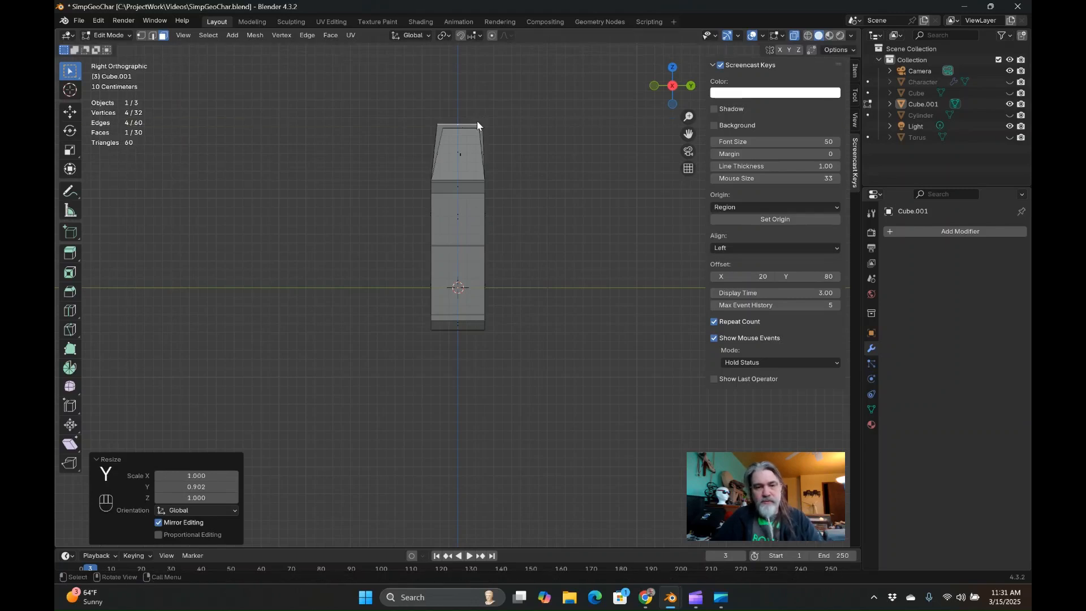
{"action": "key", "text": "g"}
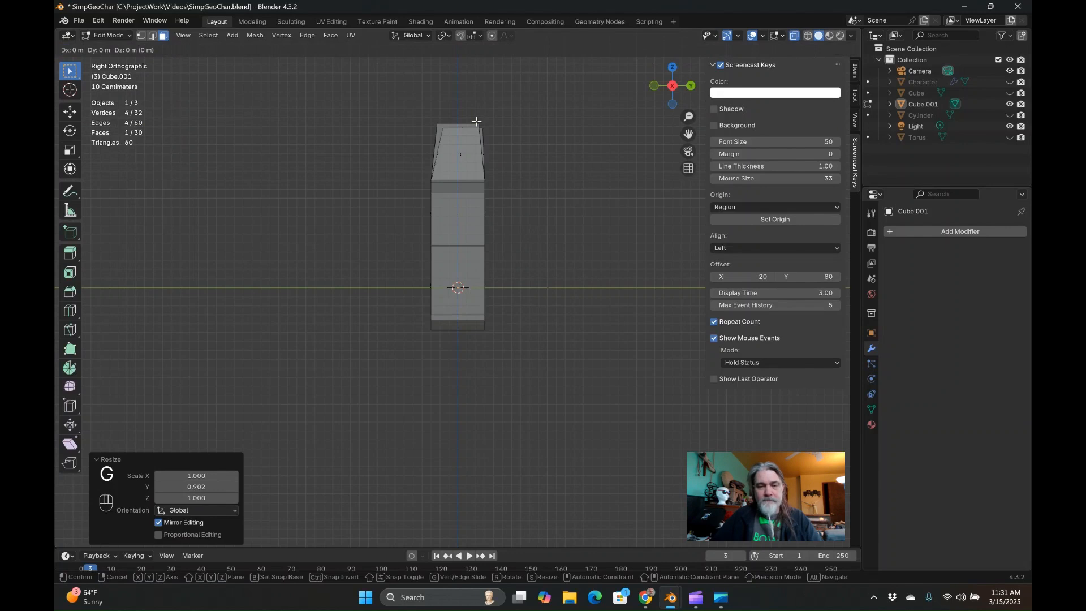
{"action": "key", "text": "Right"}
{"action": "key", "text": "Right"}
{"action": "key", "text": "Right"}
{"action": "key", "text": "Right"}
{"action": "key", "text": "Right"}
{"action": "key", "text": "Right"}
{"action": "key", "text": "KP_Enter"}
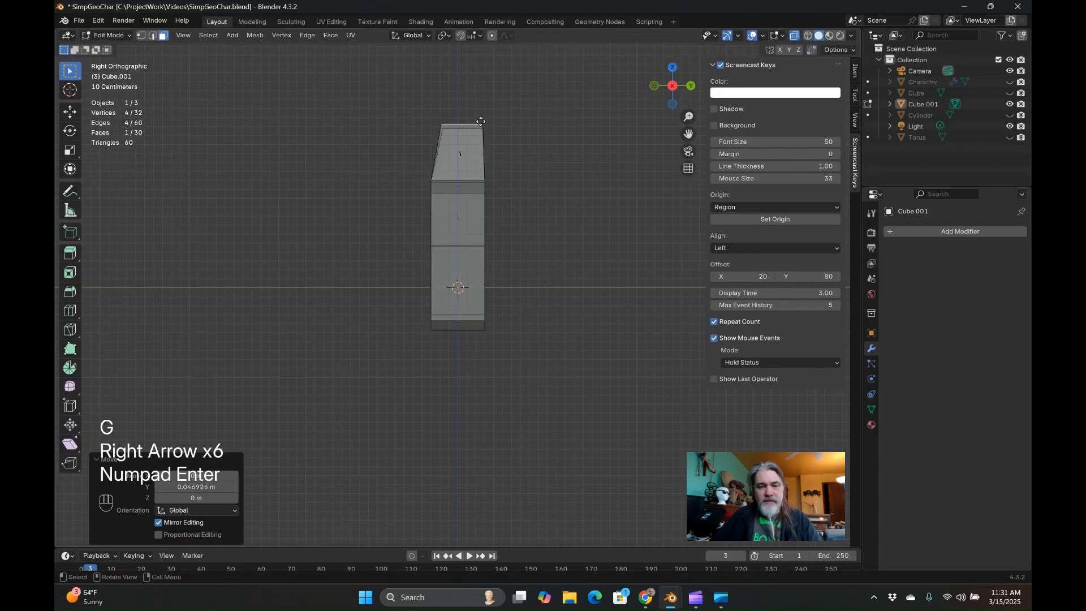
- Extrude the right face on top of the palm about 0.53 m and rotate its end face -16° to level it
{"action": "middle_click_drag", "start_coordinate": [480, 122], "coordinate": [498, 152]}
{"action": "key", "text": "e"}
{"action": "left_click", "coordinate": [505, 132]}
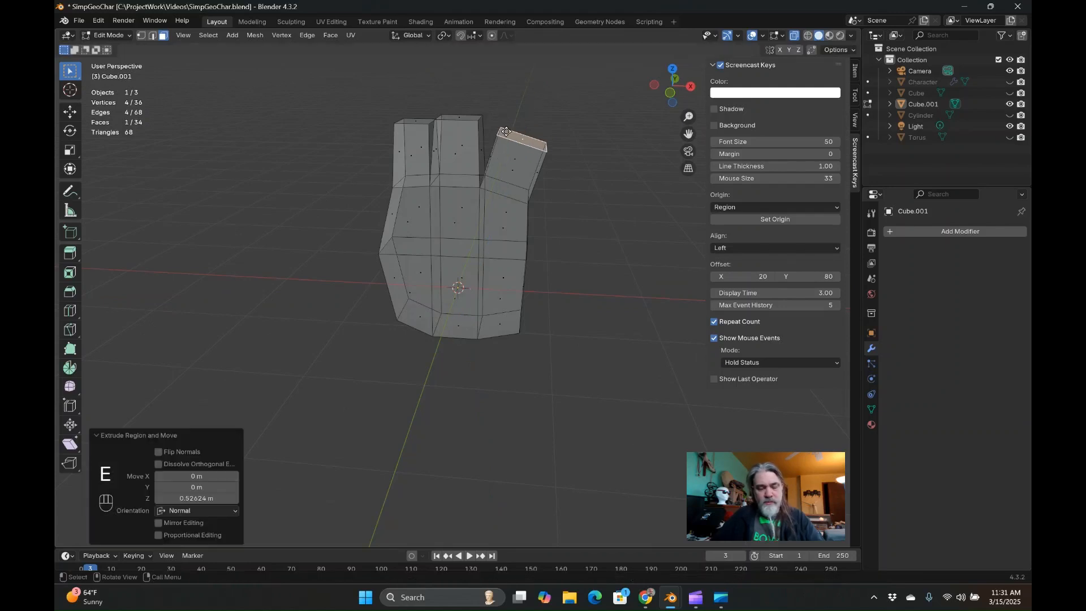
{"action": "key", "text": "KP_1"}
{"action": "key", "text": "r"}
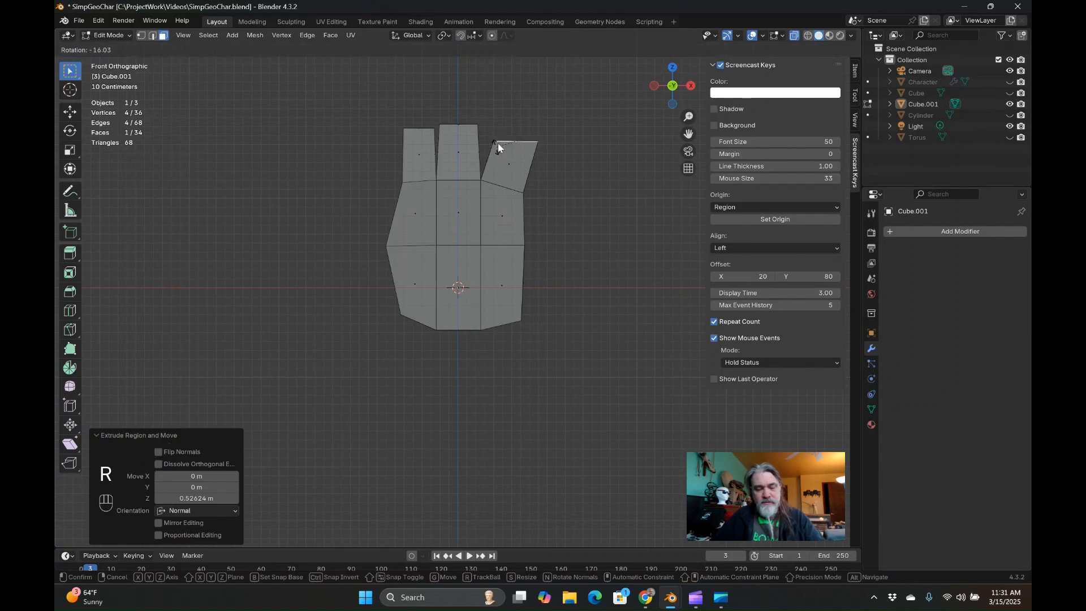
{"action": "left_click", "coordinate": [497, 146]}
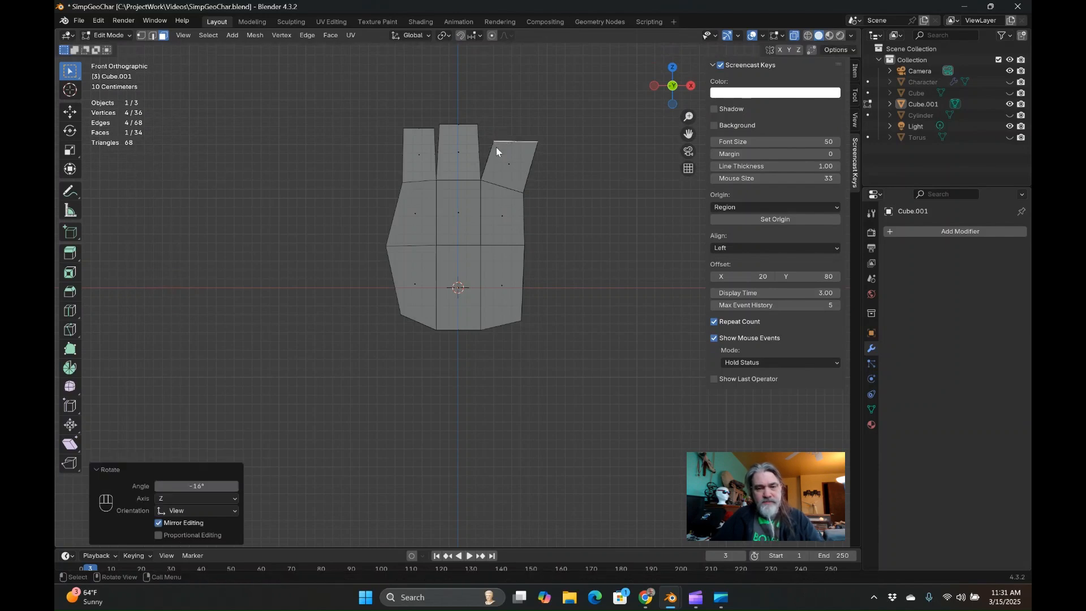
- Scale the right finger's end face to about 0.94 and move it about 0.15 m inward along X and 0.01 m up
{"action": "key", "text": "s"}
{"action": "left_click", "coordinate": [498, 148]}
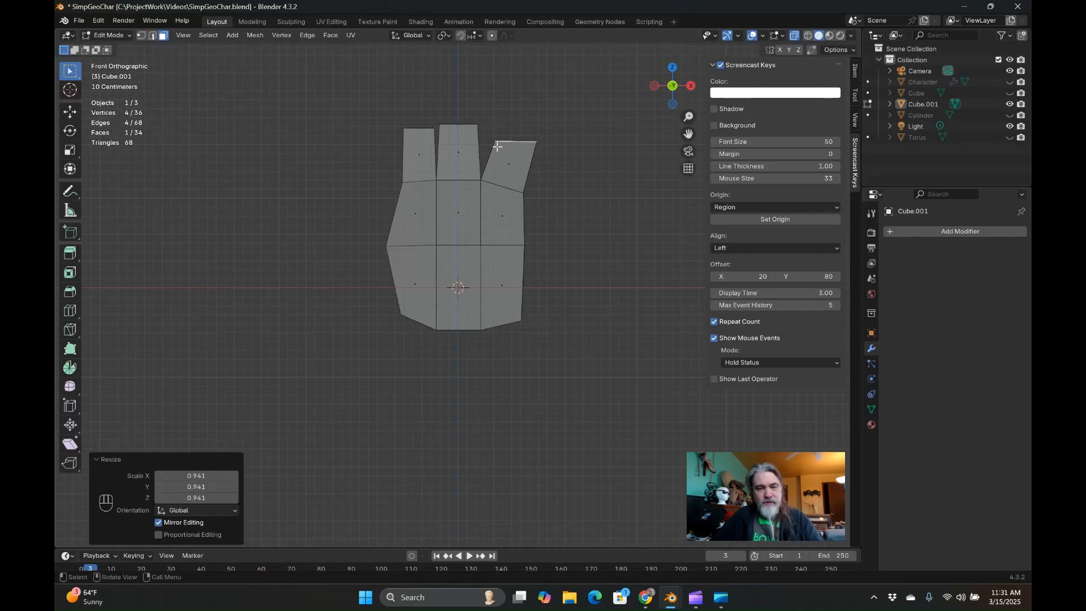
{"action": "key", "text": "g"}
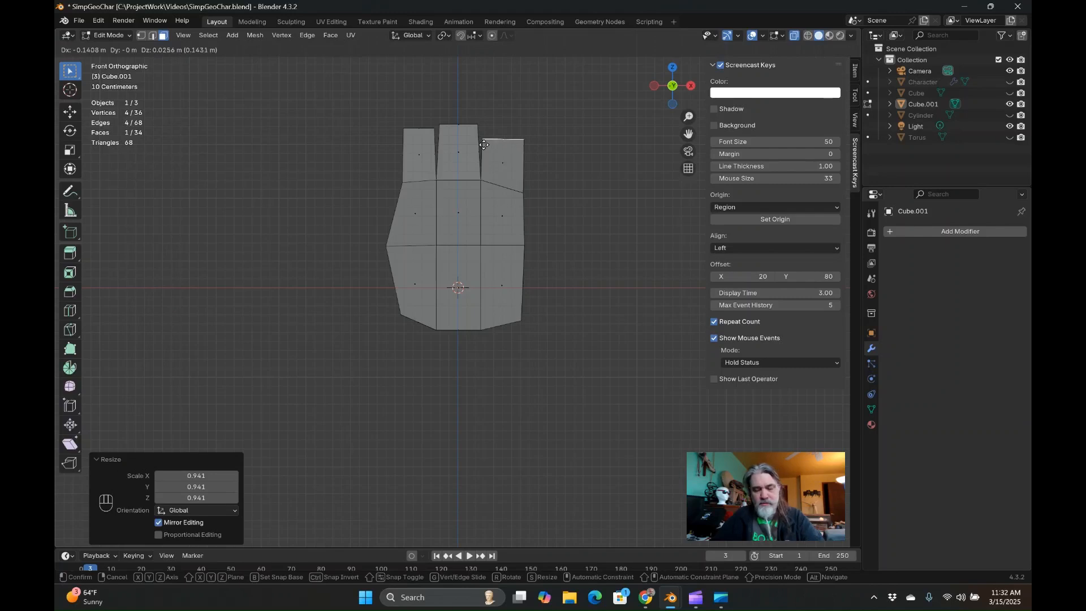
{"action": "left_click", "coordinate": [484, 145]}
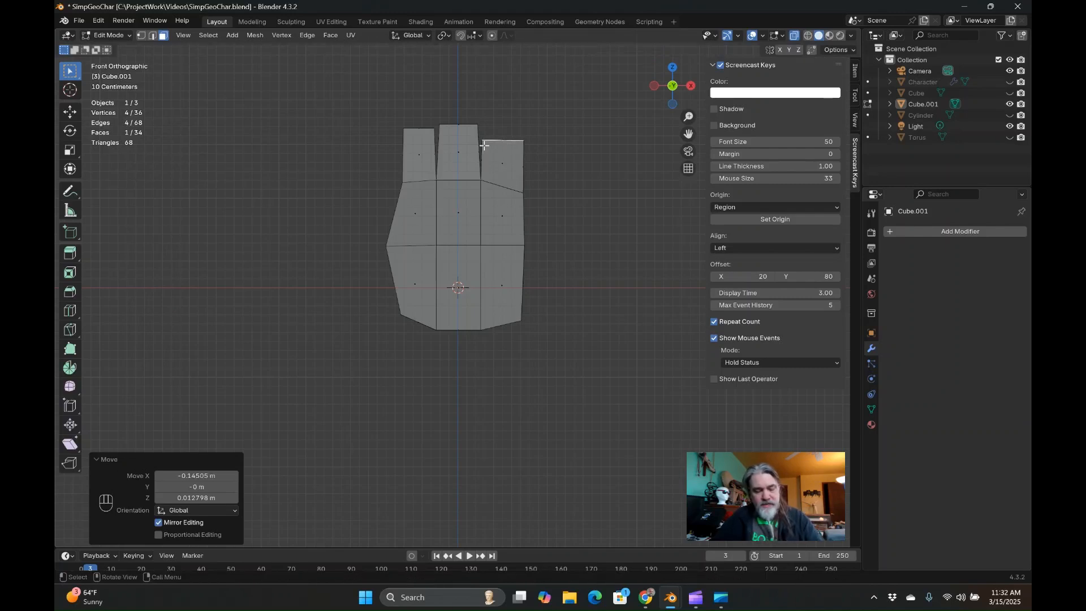
- Narrow the right finger's end face along Y to about 0.90 and shift it about 0.03 m along Y
{"action": "key", "text": "KP_3"}
{"action": "key", "text": "s"}
{"action": "key", "text": "y"}
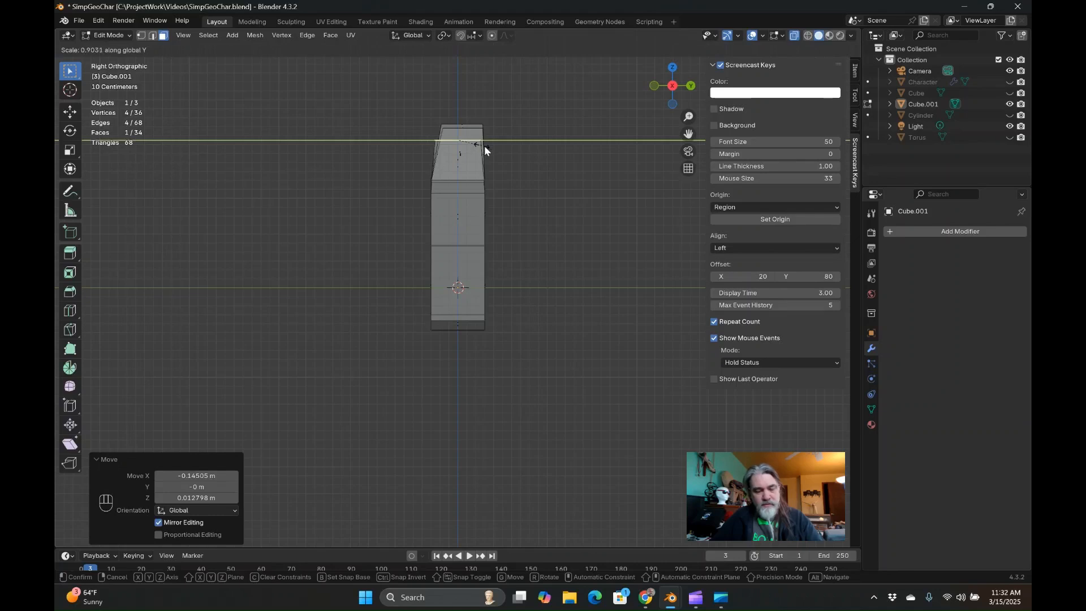
{"action": "left_click", "coordinate": [485, 146]}
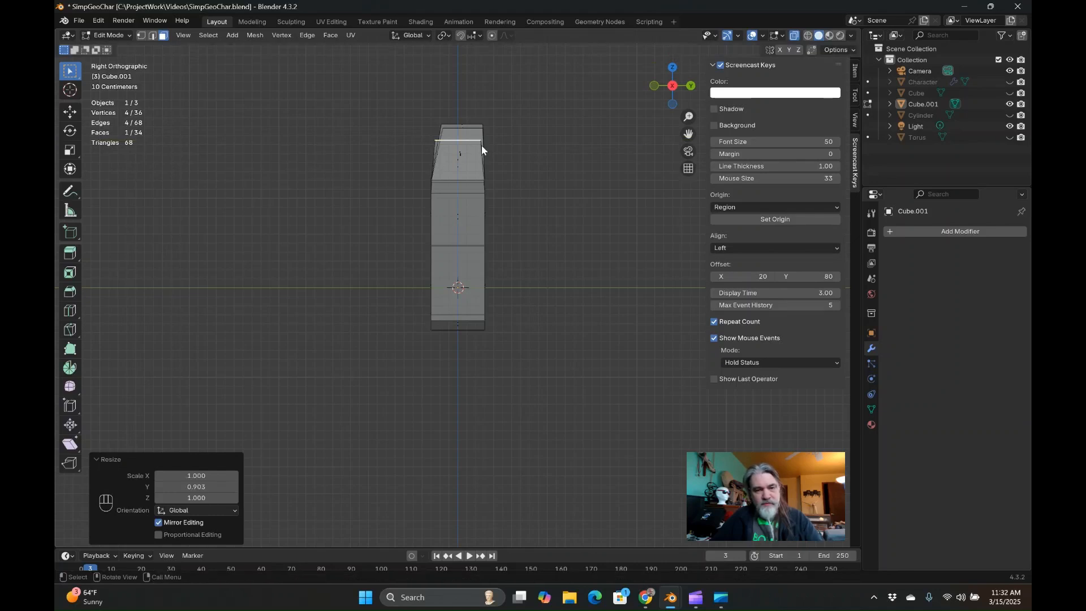
{"action": "key", "text": "g"}
{"action": "left_click", "coordinate": [483, 144]}
{"action": "middle_click_drag", "start_coordinate": [483, 145], "coordinate": [509, 148]}
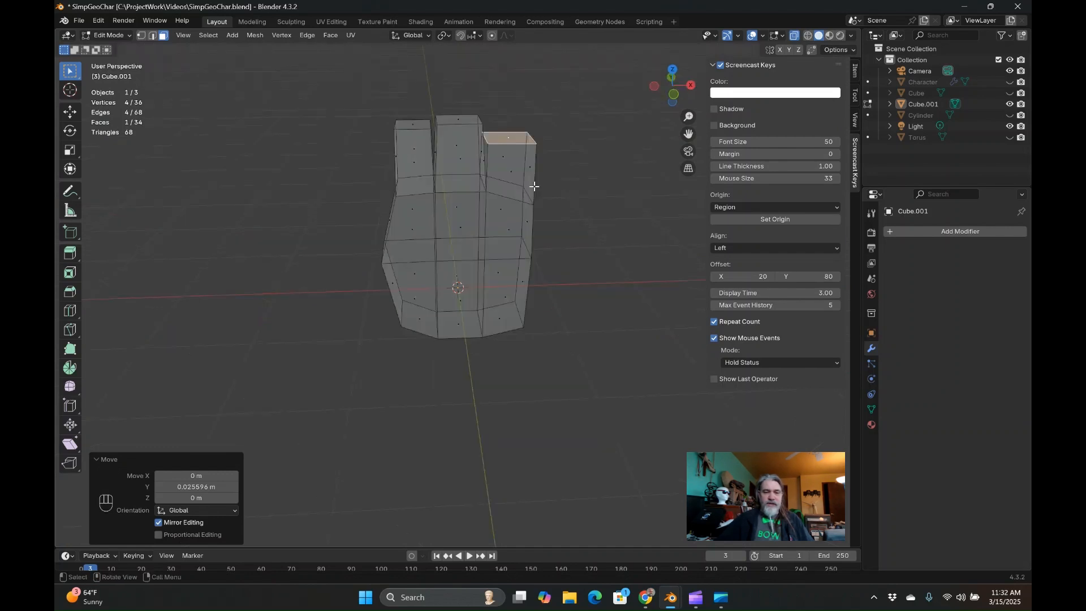
- Extrude the left finger's end face about 0.06 m and scale it up to about 1.16 to flare a joint
{"action": "left_click", "coordinate": [419, 125]}
{"action": "middle_click_drag", "start_coordinate": [418, 125], "coordinate": [430, 108]}
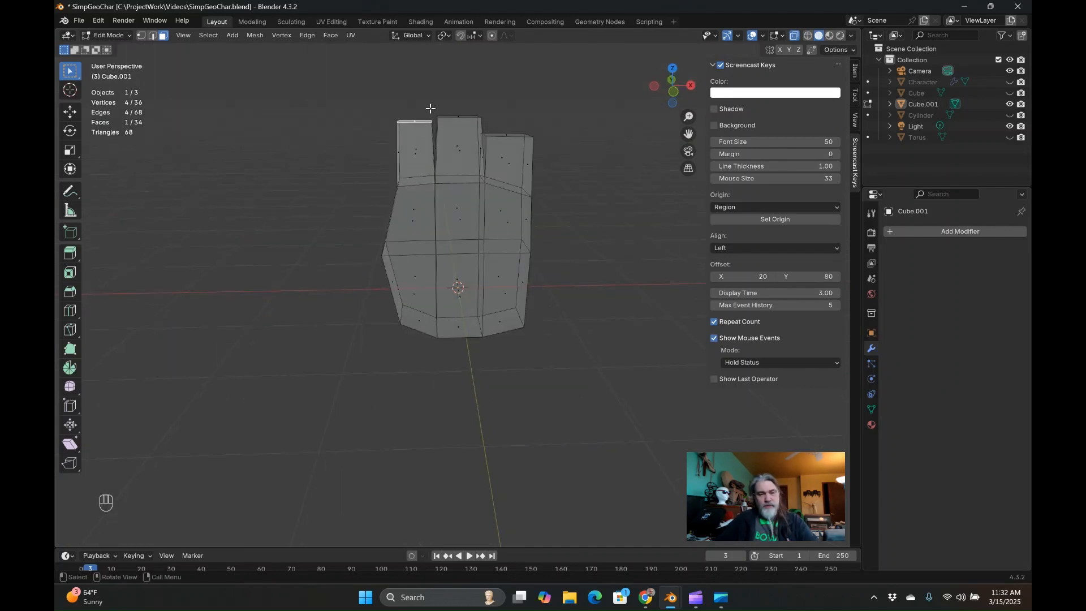
{"action": "key", "text": "e"}
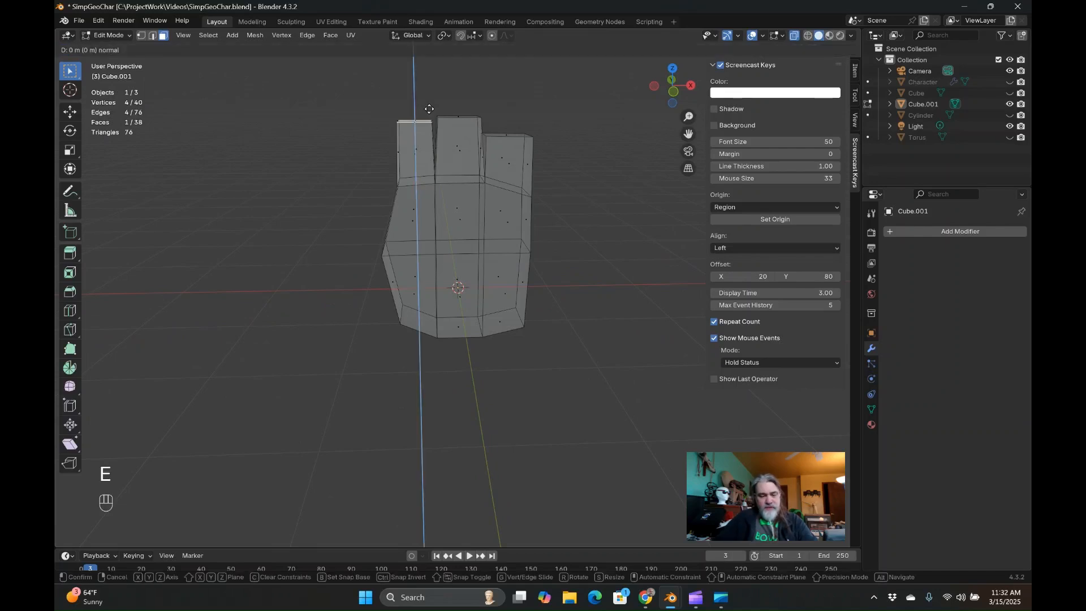
{"action": "left_click", "coordinate": [429, 102]}
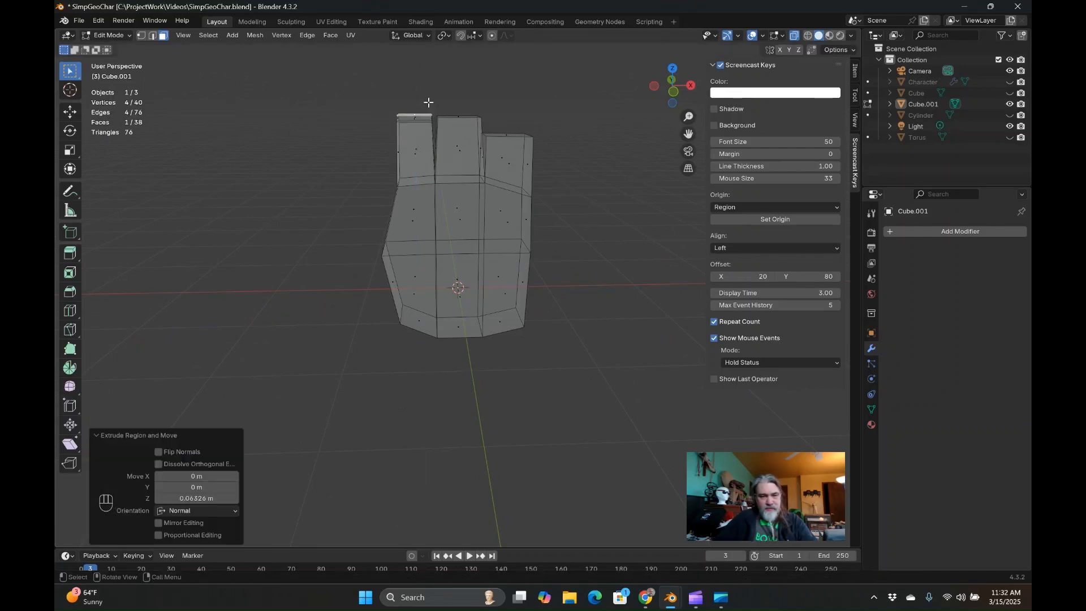
{"action": "key", "text": "s"}
{"action": "left_click", "coordinate": [430, 111]}
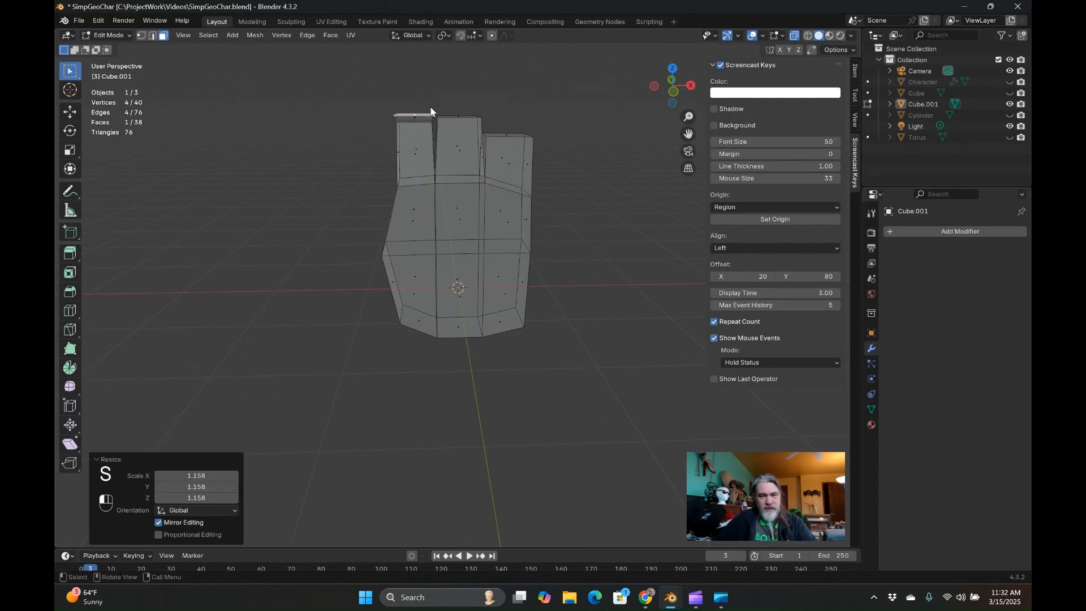
- Extrude a short joint from the middle finger's end face and flare it slightly outward
{"action": "middle_click_drag", "start_coordinate": [432, 104], "coordinate": [485, 97]}
{"action": "key", "text": "ctrl+z"}
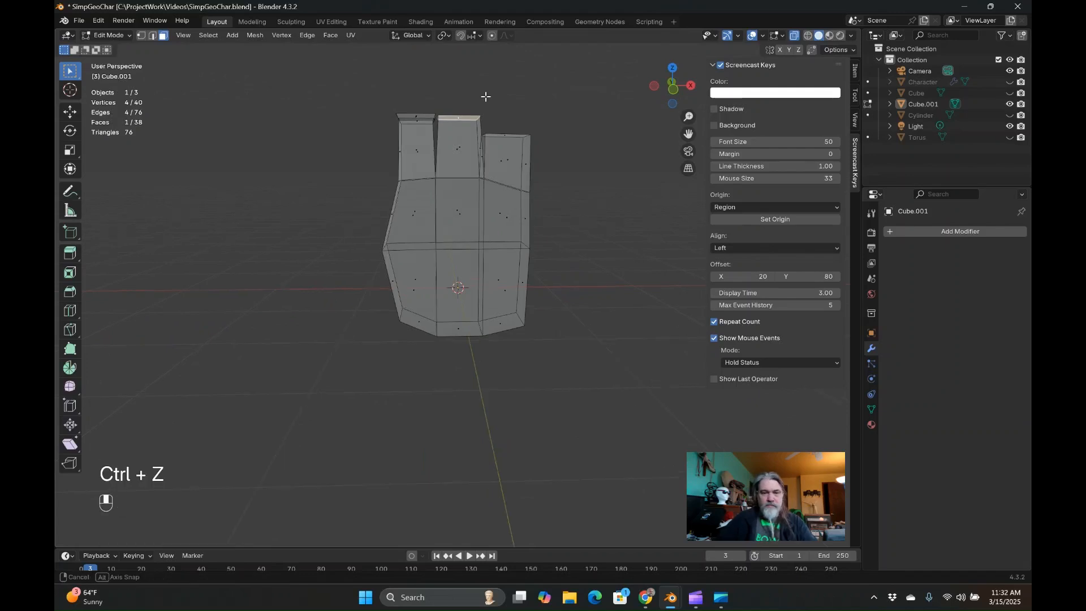
{"action": "key", "text": "KP_1"}
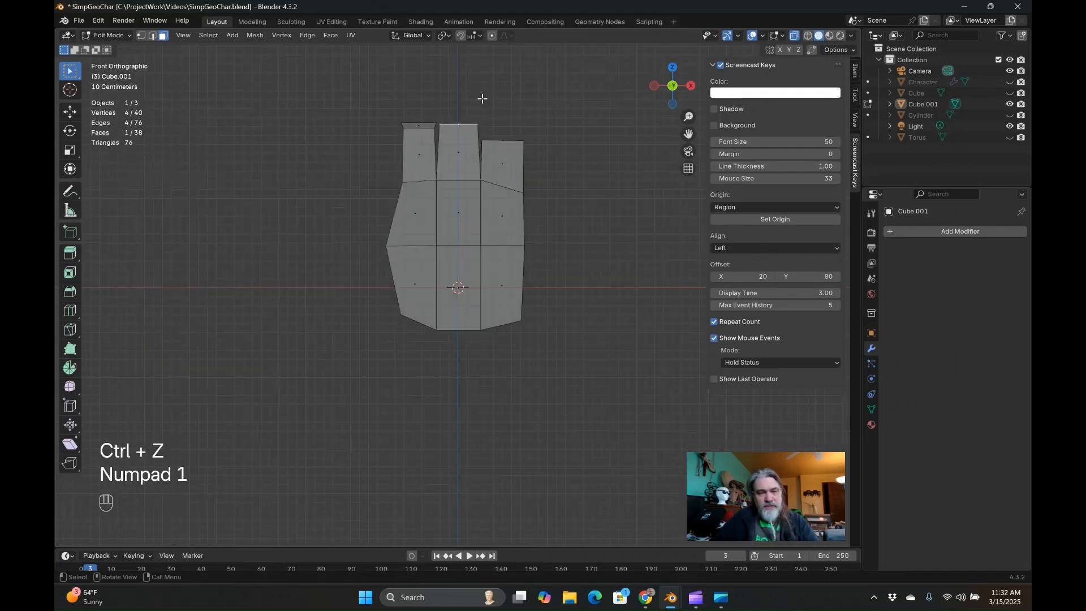
{"action": "key", "text": "e"}
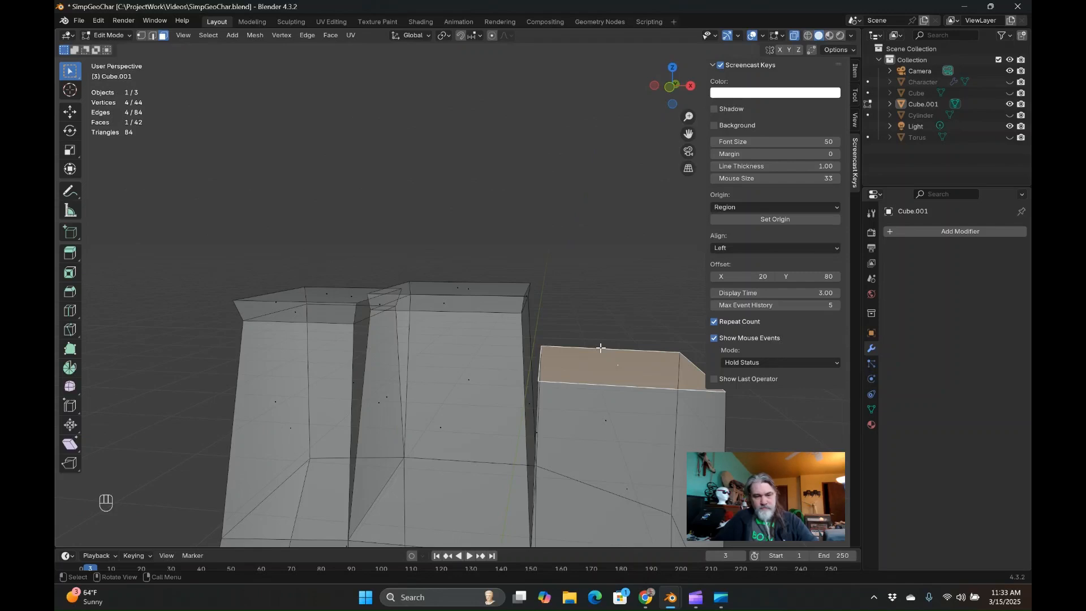
- Extrude the right finger's end face about 0.05 m and scale it up slightly to flare a joint
{"action": "key", "text": "KP_1"}
{"action": "key", "text": "e"}
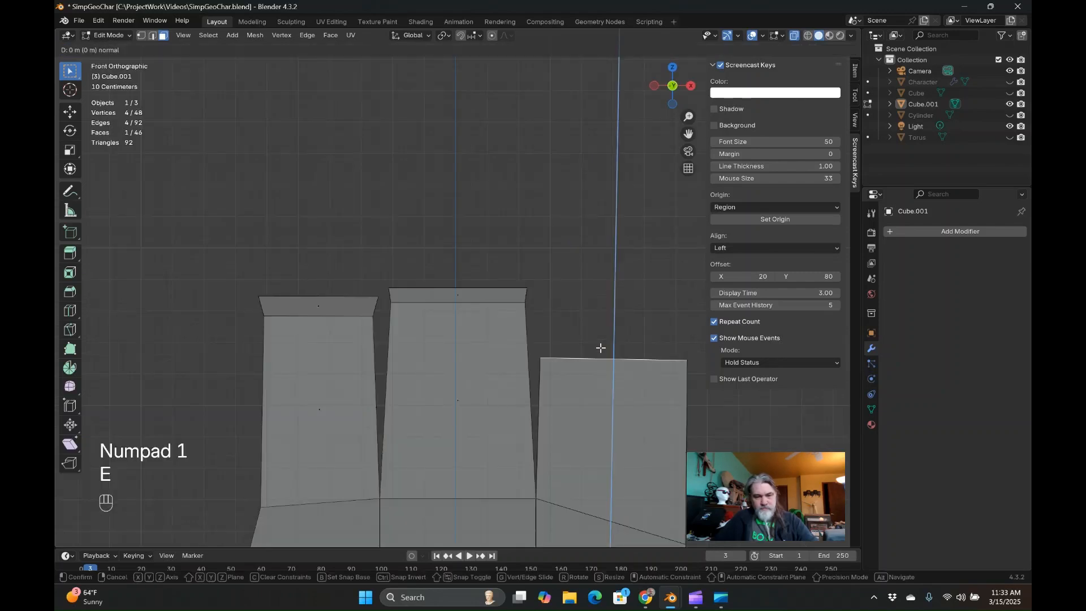
{"action": "left_click", "coordinate": [604, 336]}
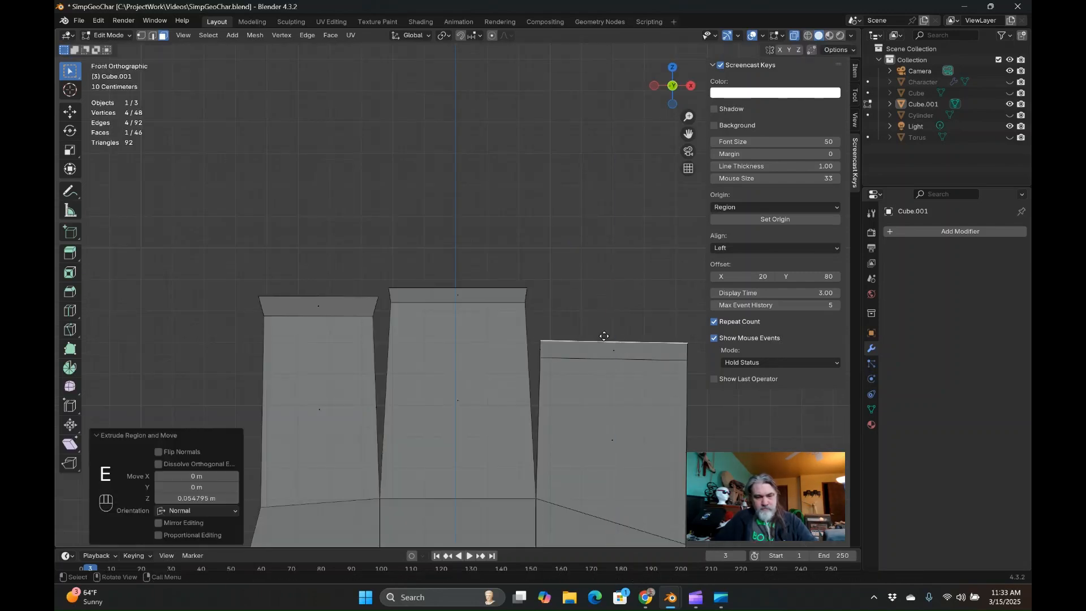
{"action": "key", "text": "s"}
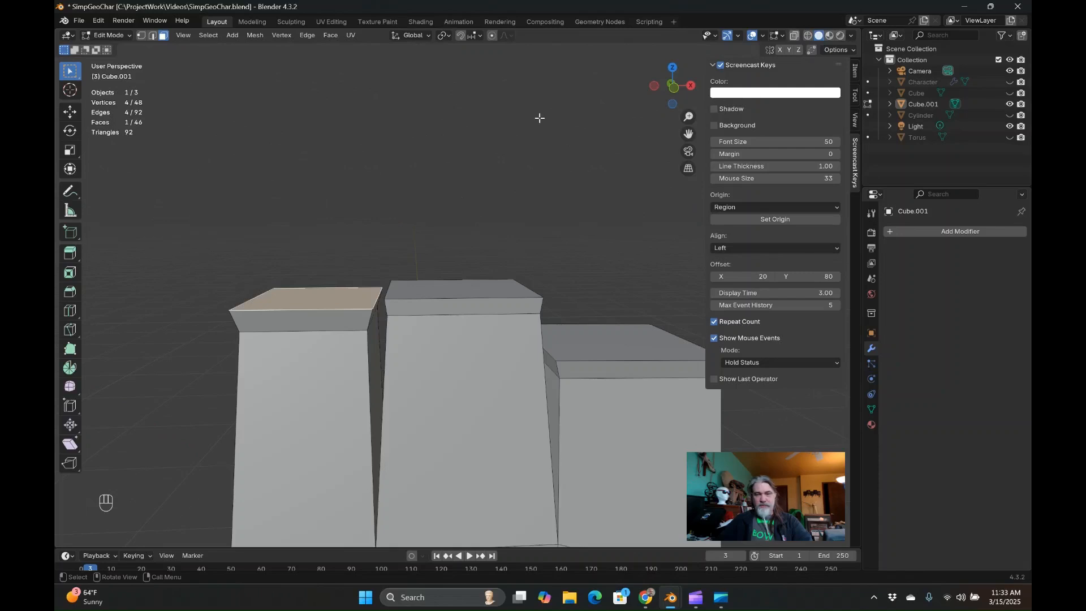
- Switch off the X-ray display so the hand mesh is shown solid
{"action": "key", "text": "alt+z"}
{"action": "middle_click_drag", "start_coordinate": [540, 118], "coordinate": [796, 37]}
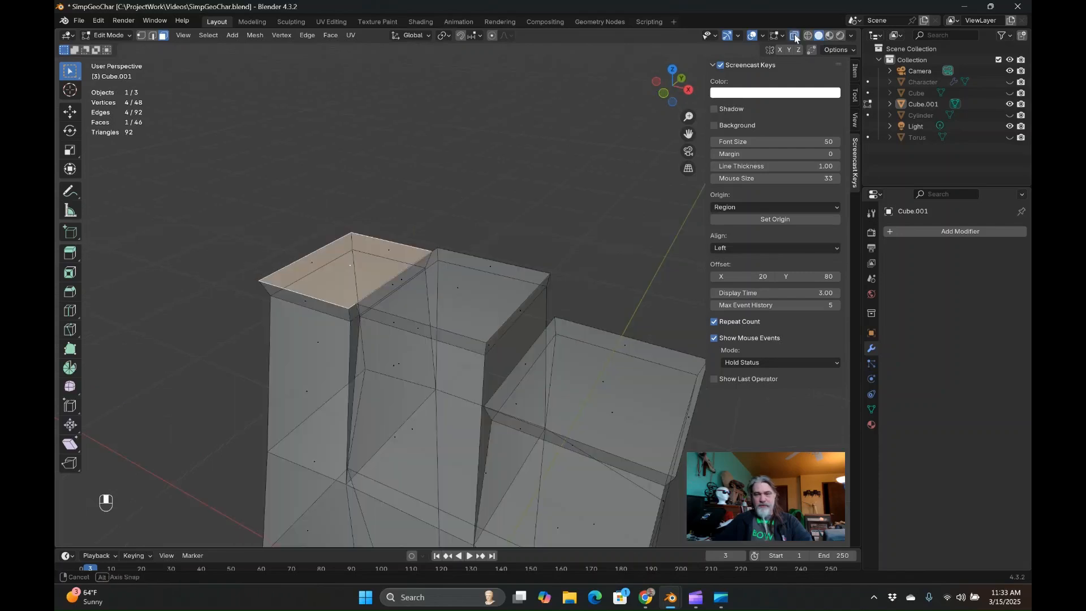
{"action": "left_click", "coordinate": [795, 37]}
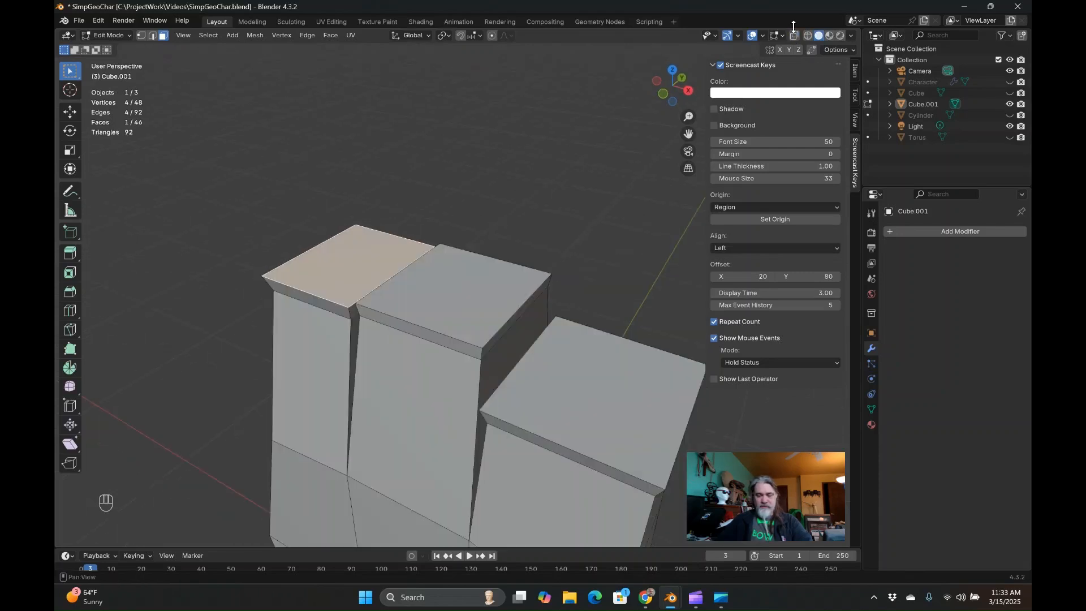
- Extrude the left finger's flared end face about 0.37 m and scale it to about 0.91 as a tapered tip
{"action": "middle_click_drag", "start_coordinate": [611, 186], "coordinate": [617, 139]}
{"action": "key", "text": "e"}
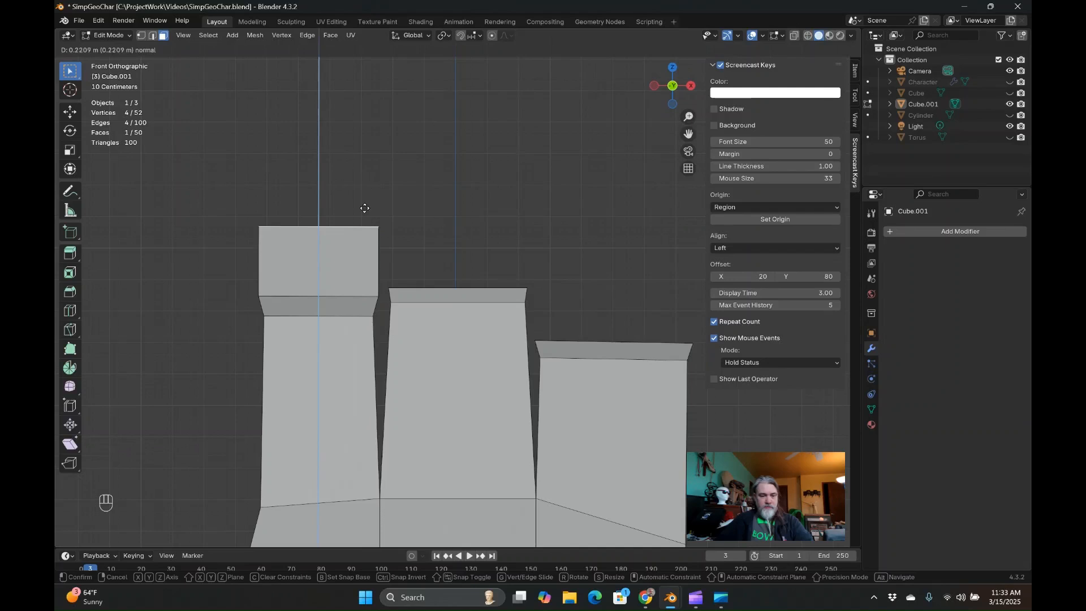
{"action": "left_click", "coordinate": [366, 133]}
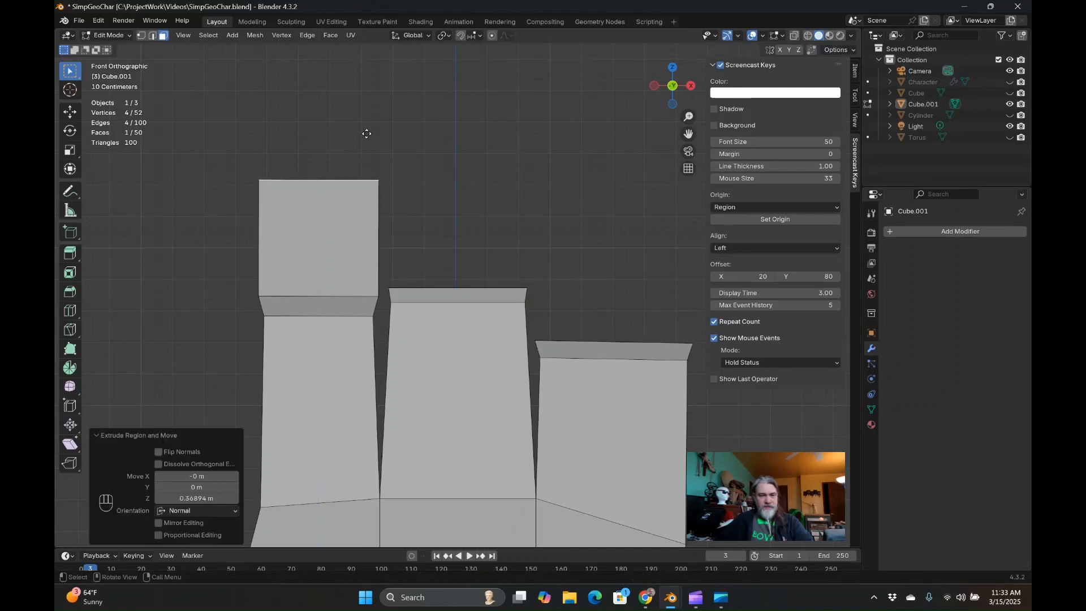
{"action": "key", "text": "s"}
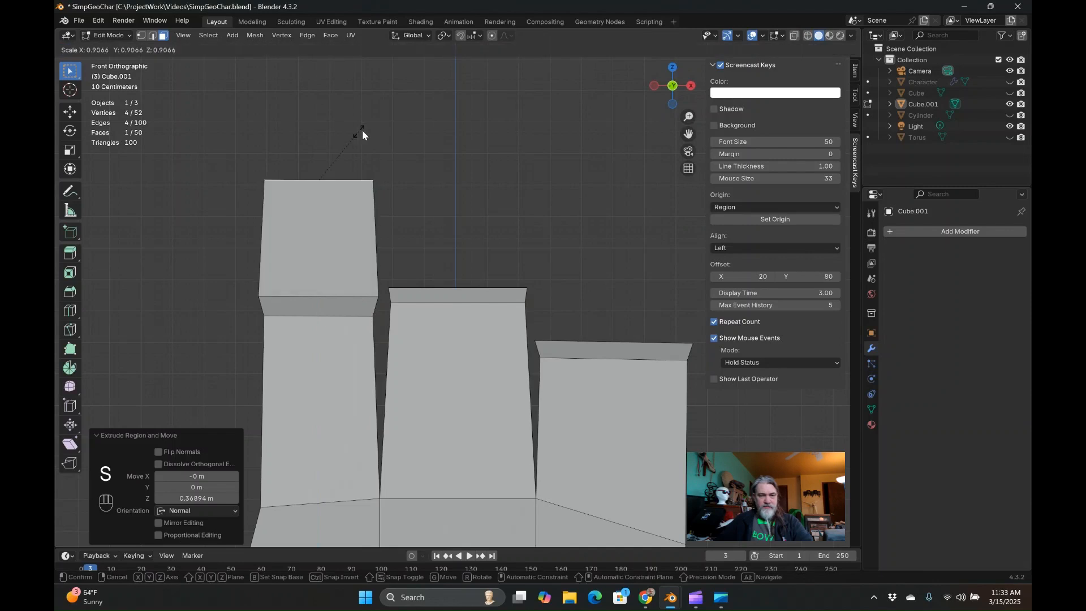
{"action": "left_click", "coordinate": [362, 130]}
- Extrude the middle finger's flared end face about 0.38 m and scale it to about 0.88
{"action": "middle_click_drag", "start_coordinate": [362, 130], "coordinate": [405, 198]}
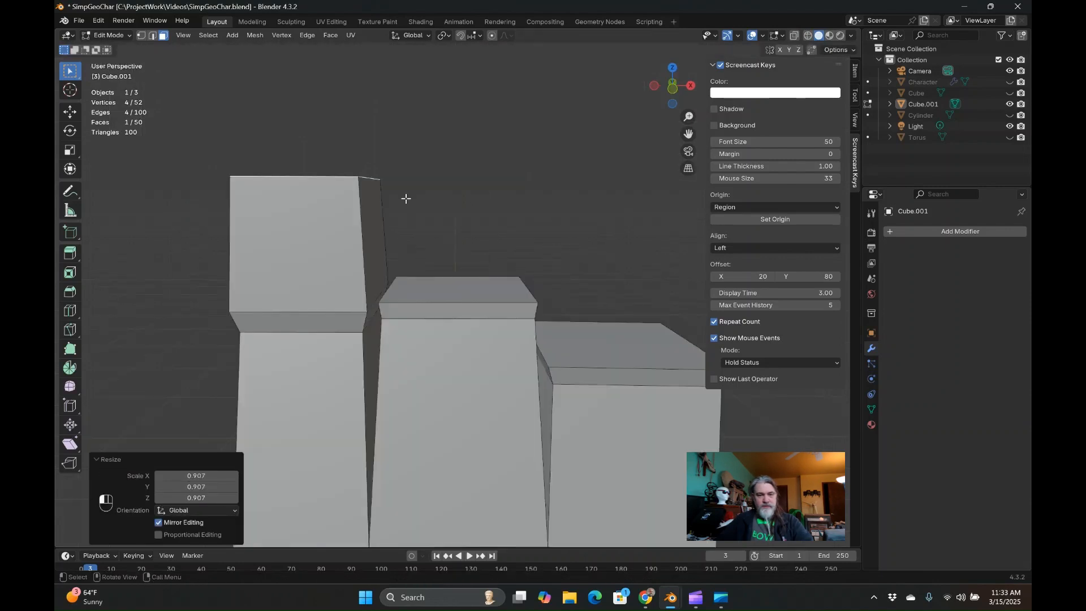
{"action": "key", "text": "e"}
{"action": "left_click", "coordinate": [463, 174]}
{"action": "key", "text": "s"}
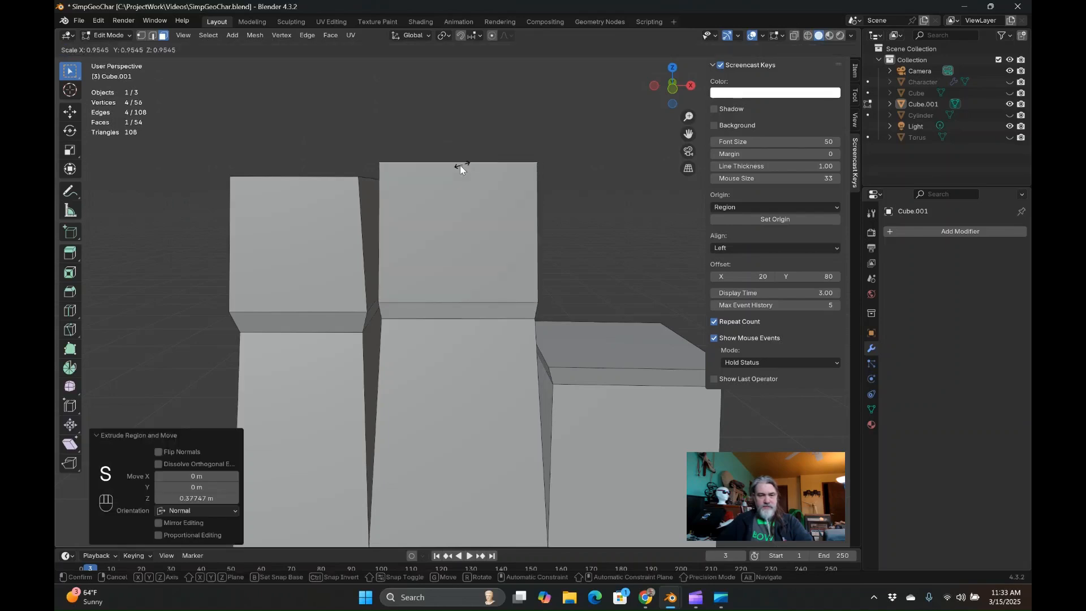
{"action": "left_click", "coordinate": [463, 164]}
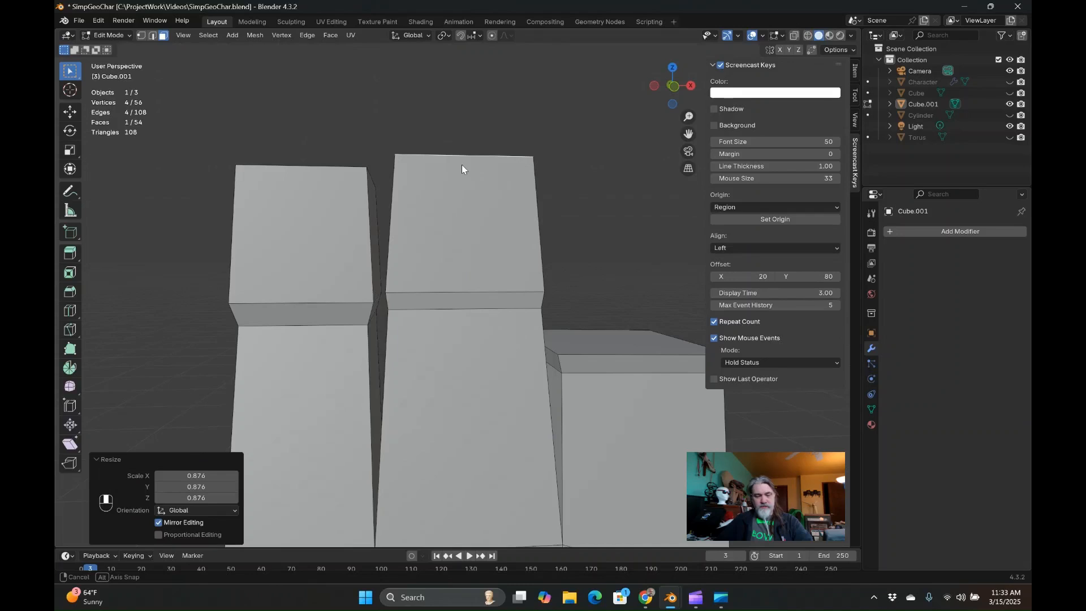
- Extrude the right finger's flared end face about 0.31 m and scale it to about 0.85
{"action": "left_click", "coordinate": [618, 337]}
{"action": "middle_click_drag", "start_coordinate": [614, 338], "coordinate": [617, 338]}
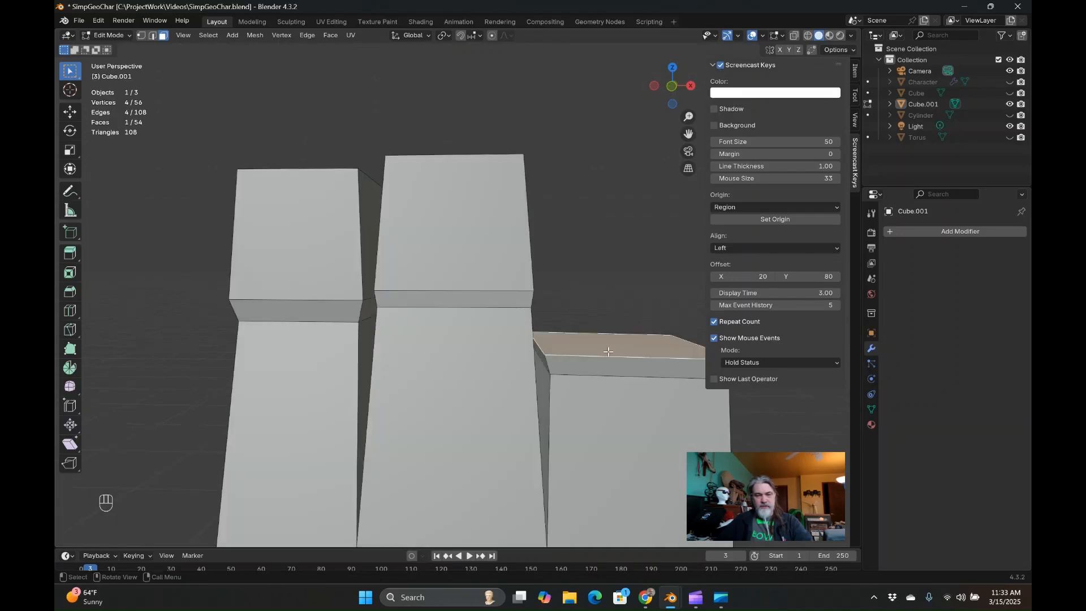
{"action": "key", "text": "e"}
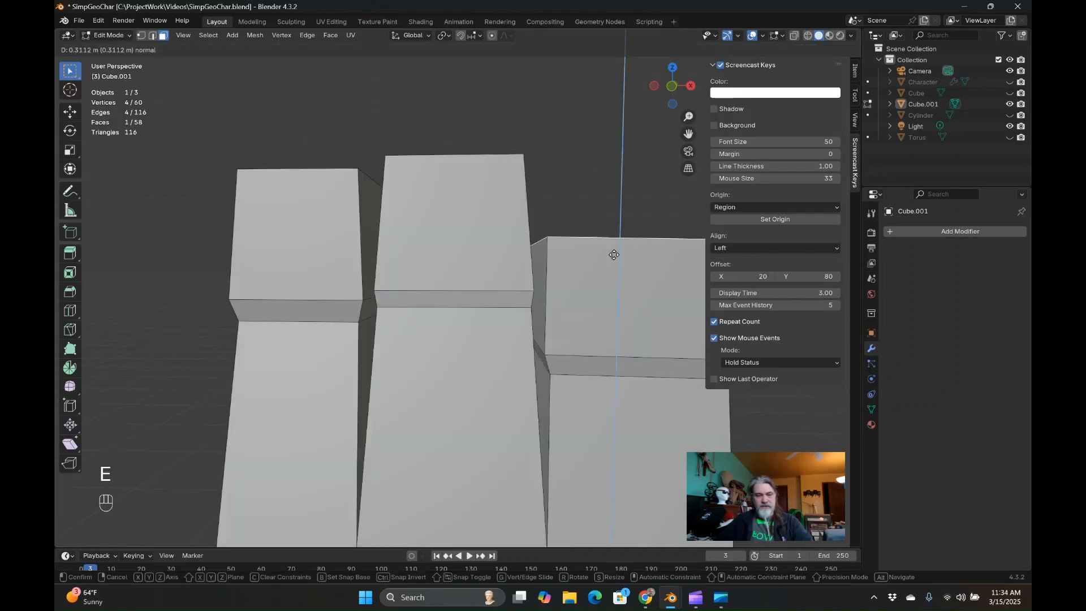
{"action": "left_click", "coordinate": [613, 253]}
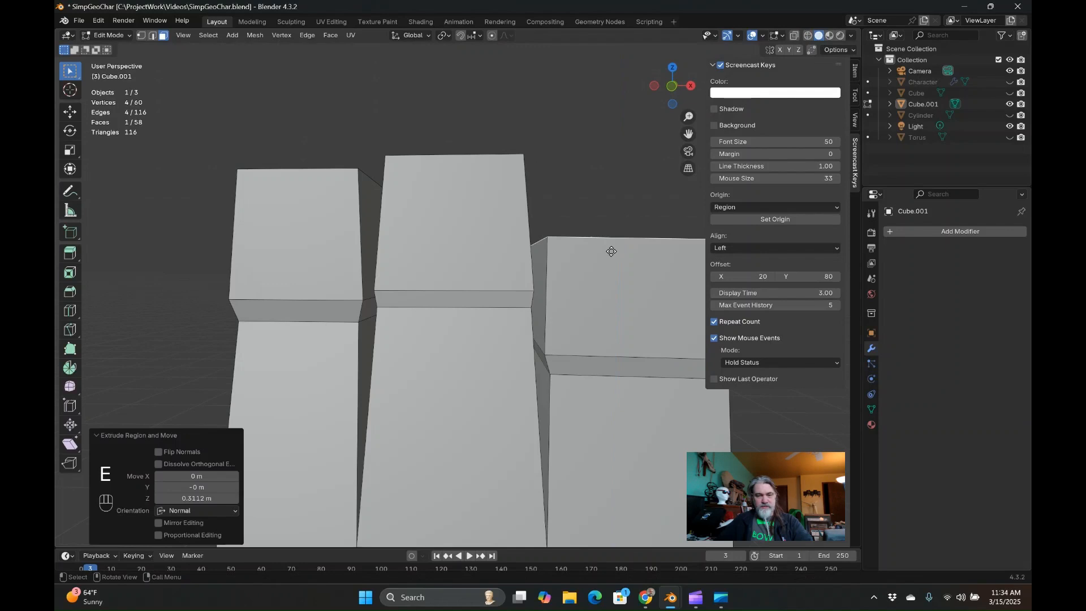
{"action": "key", "text": "s"}
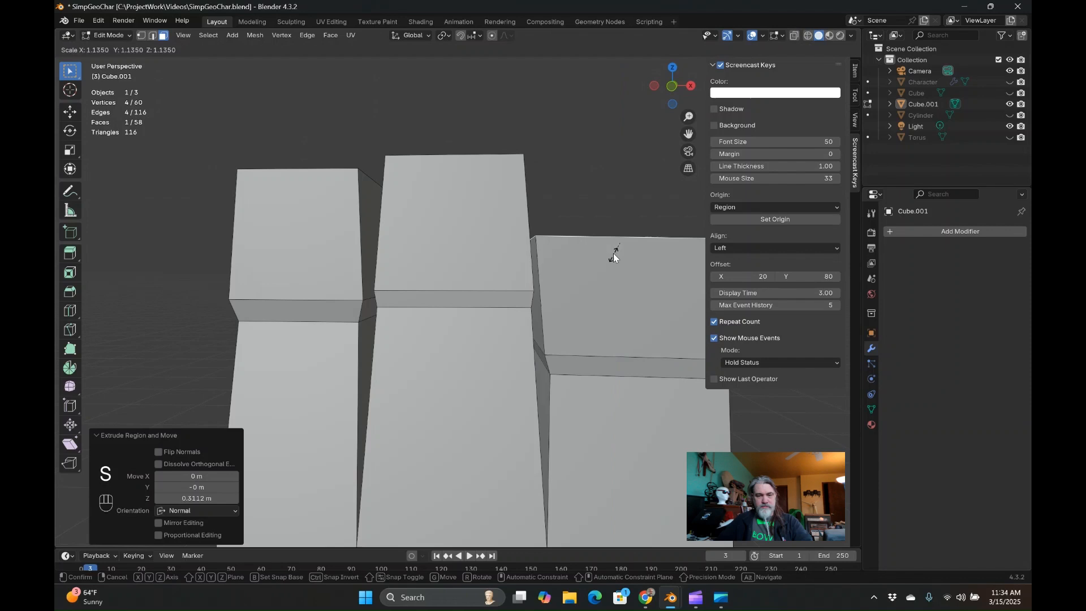
{"action": "left_click", "coordinate": [615, 252]}
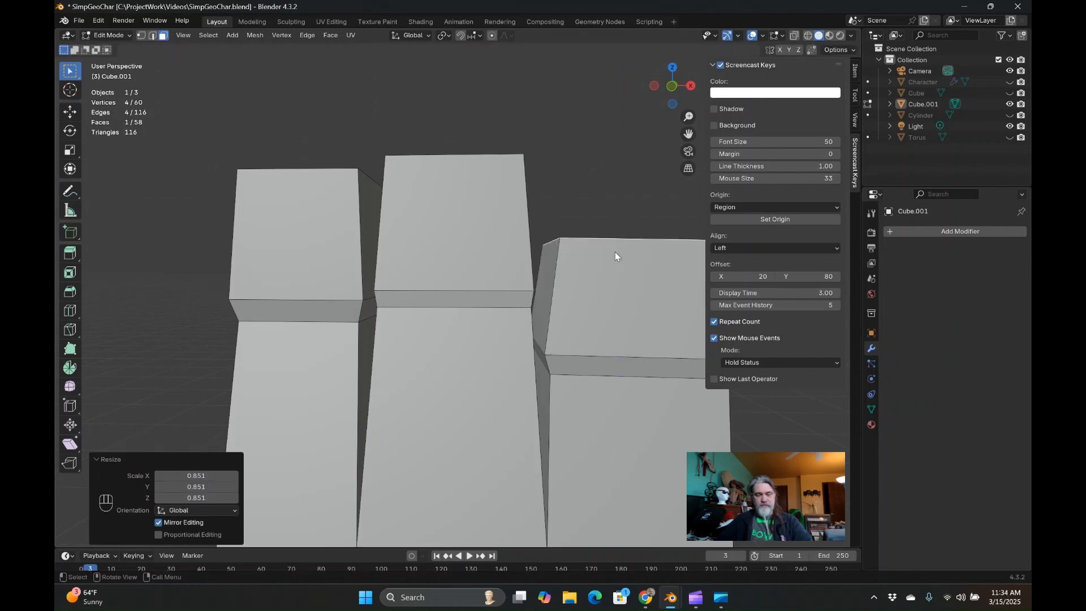
- Subdivide the two long edges of the palm's lower left side face to add a cross edge between them
{"action": "scroll", "coordinate": [615, 252], "scroll_direction": "down", "scroll_amount": 4}
{"action": "middle_click_drag", "start_coordinate": [615, 252], "coordinate": [615, 252]}
{"action": "scroll", "coordinate": [613, 253], "scroll_direction": "down", "scroll_amount": 2}
{"action": "middle_click_drag", "start_coordinate": [500, 255], "coordinate": [561, 285]}
{"action": "scroll", "coordinate": [600, 264], "scroll_direction": "down", "scroll_amount": 2}
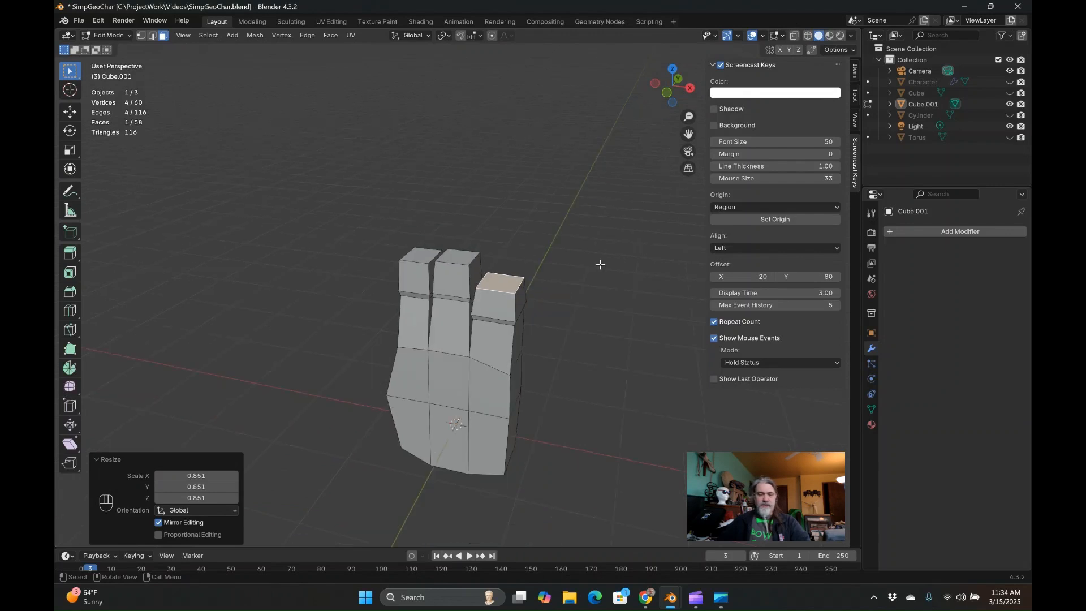
{"action": "middle_click_drag", "start_coordinate": [600, 264], "coordinate": [528, 298]}
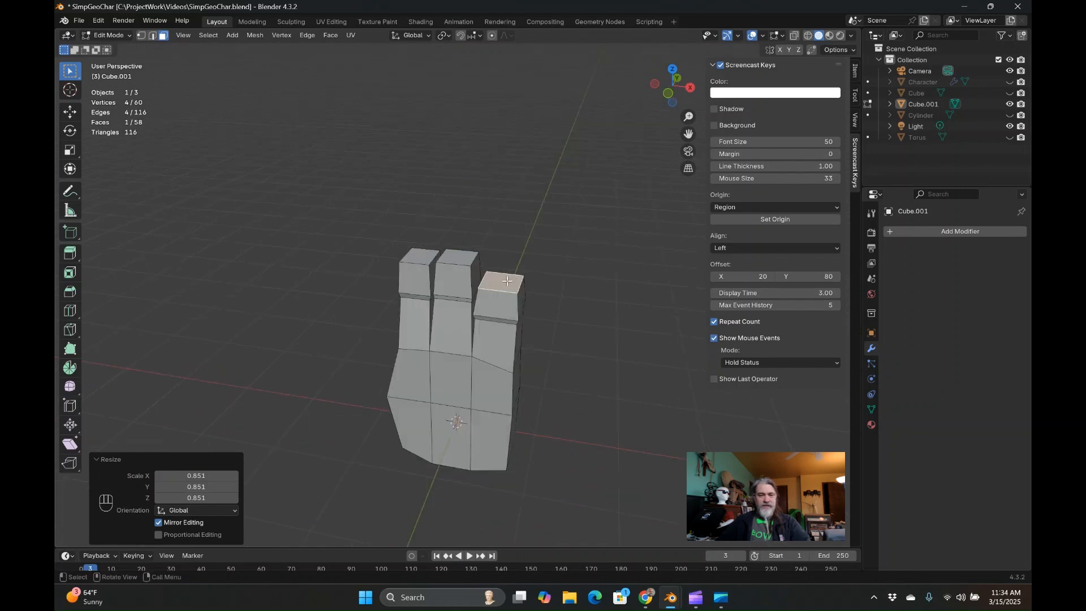
{"action": "middle_click_drag", "start_coordinate": [507, 281], "coordinate": [391, 391]}
{"action": "left_click", "coordinate": [437, 377]}
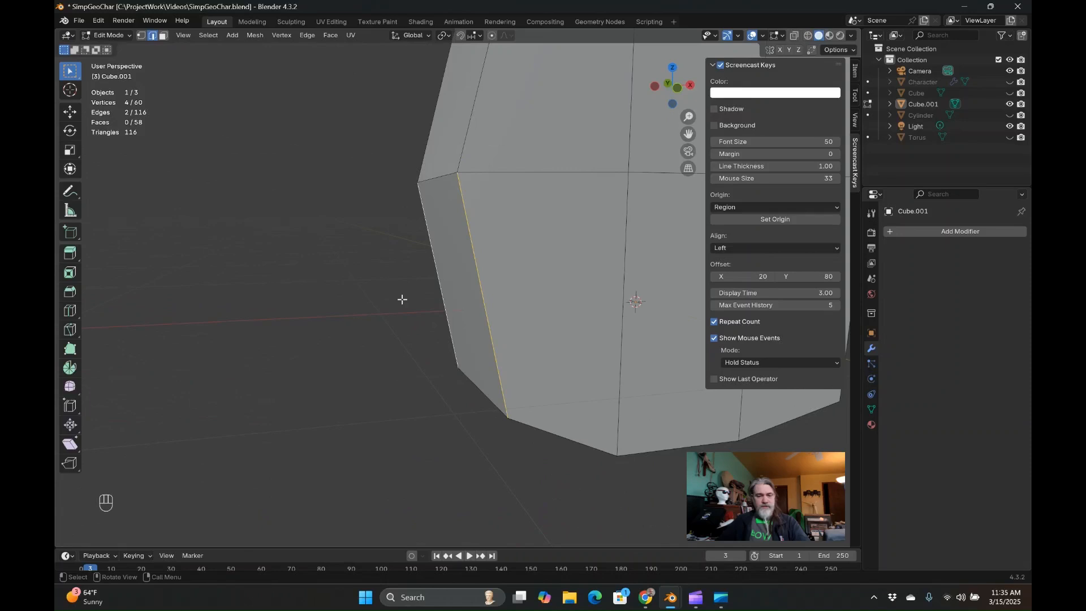
{"action": "left_click", "coordinate": [461, 295], "text": "shift"}
{"action": "left_click", "coordinate": [439, 289], "text": "shift"}
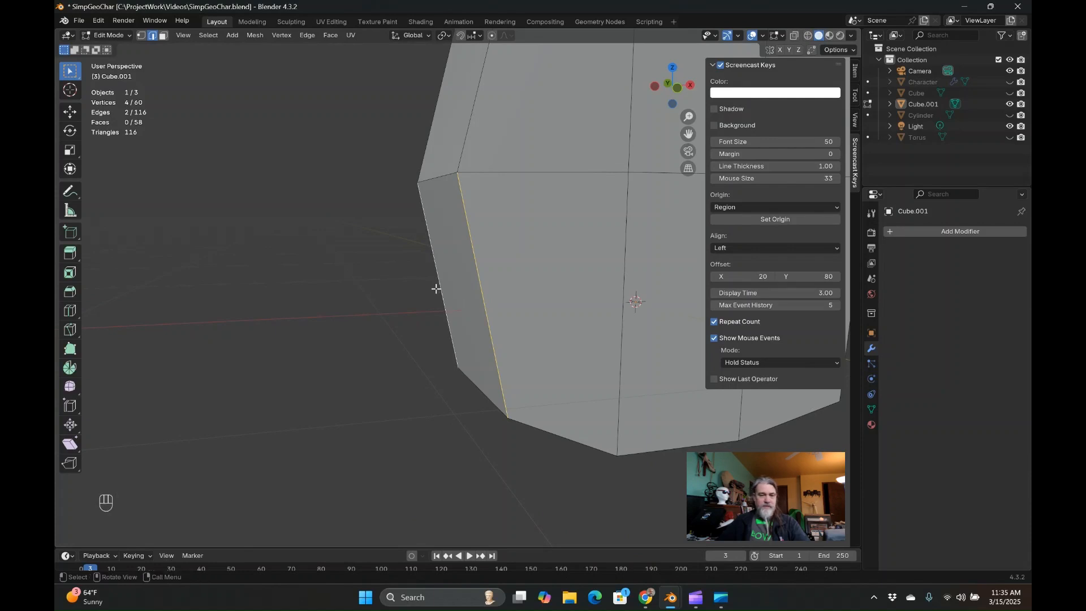
{"action": "right_click", "coordinate": [436, 289]}
{"action": "left_click", "coordinate": [410, 260]}
- Move the new cross edge on the palm's side about 0.11 m outward along X and 0.08 m down
{"action": "middle_click_drag", "start_coordinate": [409, 260], "coordinate": [451, 294]}
{"action": "left_click", "coordinate": [456, 295]}
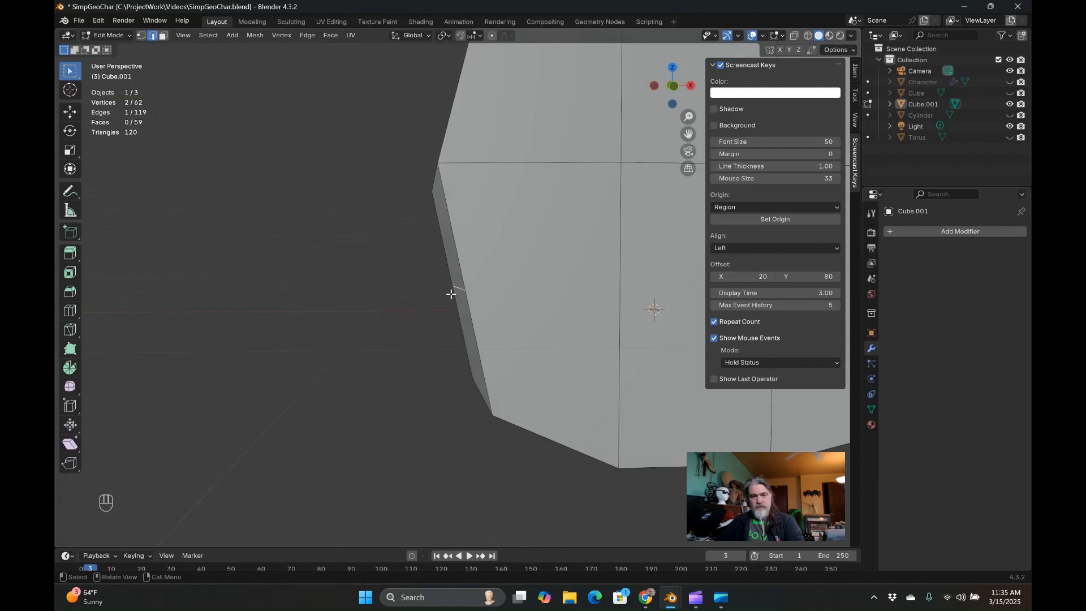
{"action": "key", "text": "KP_1"}
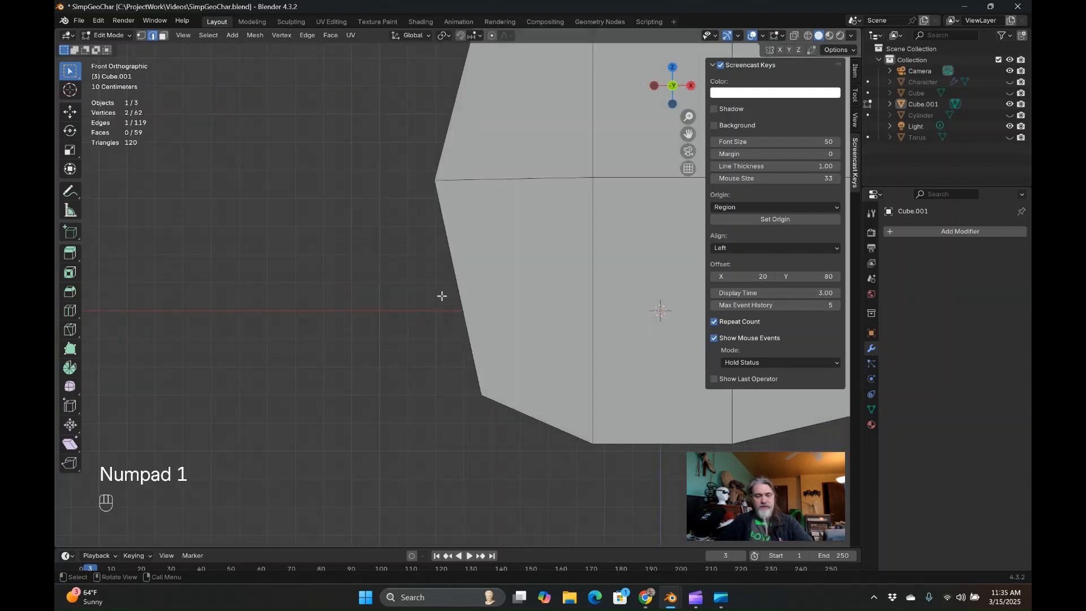
{"action": "key", "text": "g"}
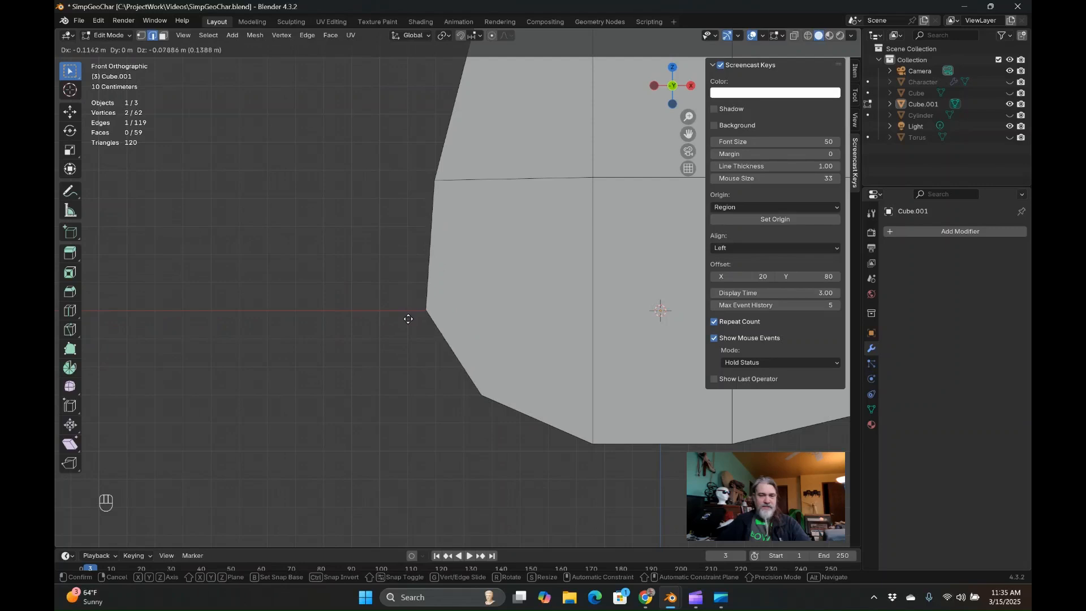
{"action": "left_click", "coordinate": [407, 319]}
- Extrude the palm's side face above the new edge about 0.48 m outward to start the thumb
{"action": "middle_click_drag", "start_coordinate": [408, 319], "coordinate": [433, 243]}
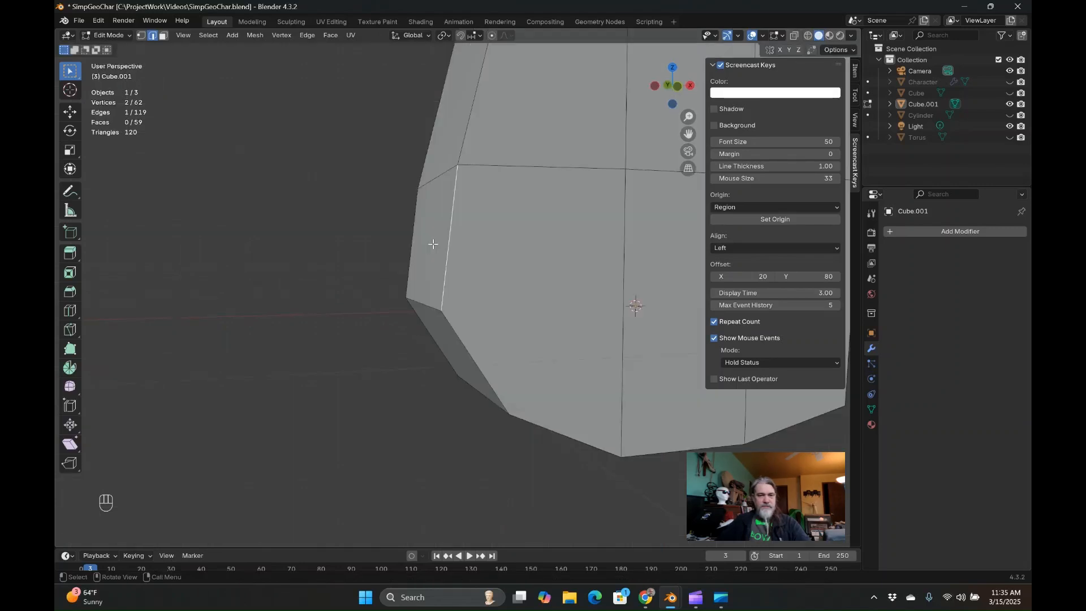
{"action": "key", "text": "3"}
{"action": "left_click", "coordinate": [432, 244]}
{"action": "middle_click_drag", "start_coordinate": [433, 243], "coordinate": [382, 255]}
{"action": "key", "text": "e"}
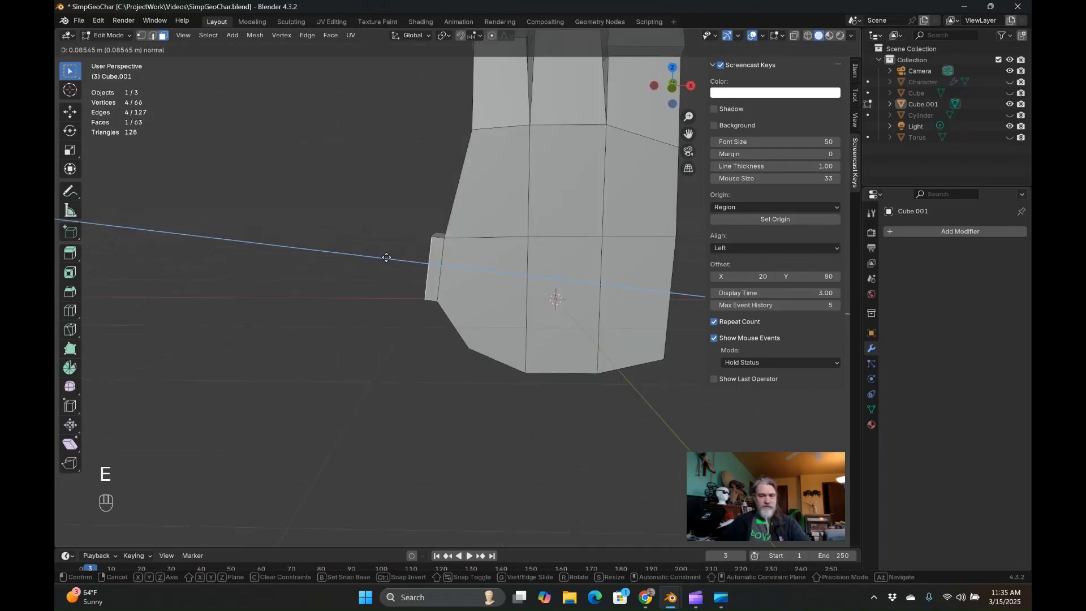
{"action": "left_click", "coordinate": [333, 242]}
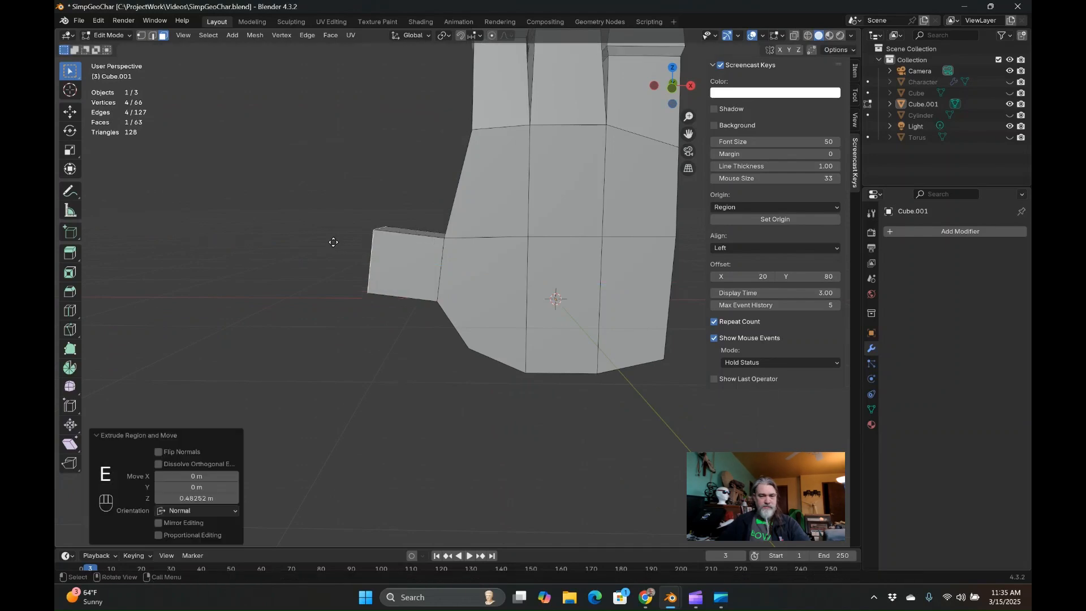
- Rotate the thumb stub's end face about -27° in the front view
{"action": "middle_click_drag", "start_coordinate": [333, 242], "coordinate": [371, 276]}
{"action": "key", "text": "KP_1"}
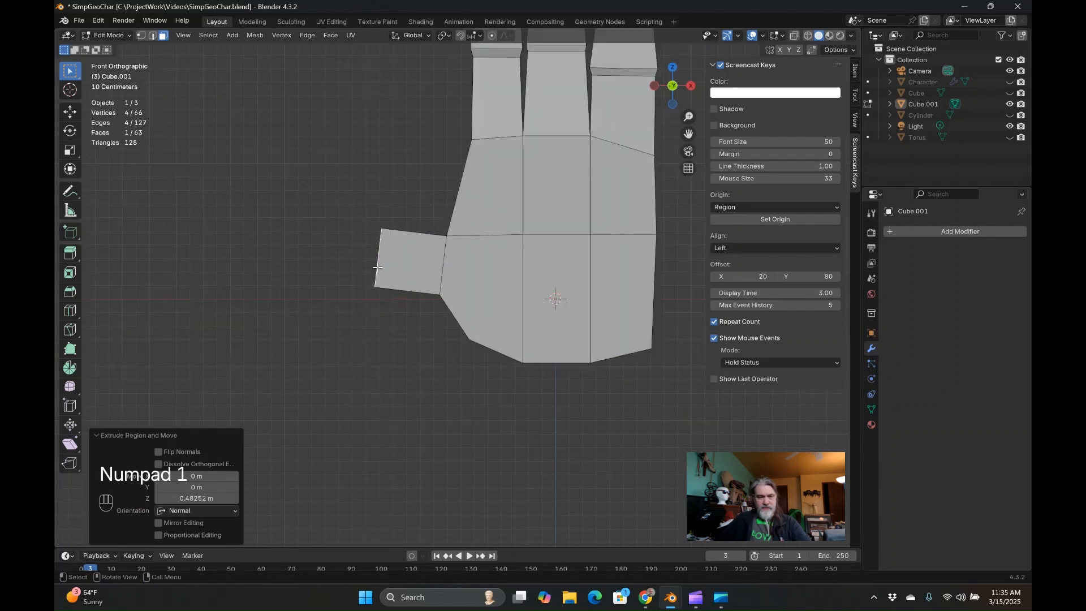
{"action": "key", "text": "r"}
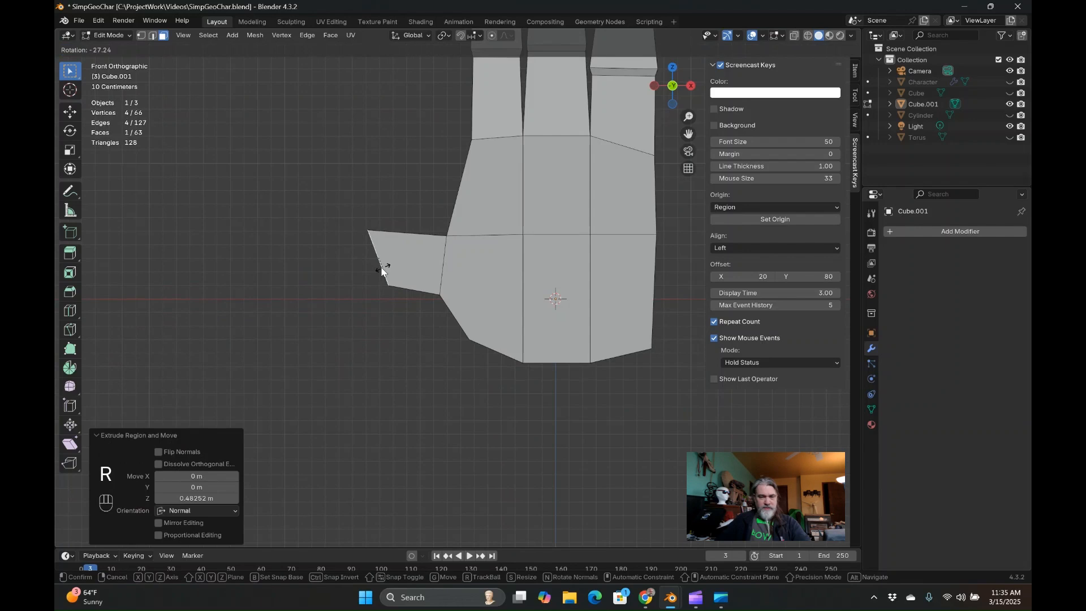
{"action": "left_click", "coordinate": [381, 270]}
- Extrude the upper face of the thumb stub about 0.45 m upward
{"action": "middle_click_drag", "start_coordinate": [381, 270], "coordinate": [400, 286]}
{"action": "left_click", "coordinate": [390, 275]}
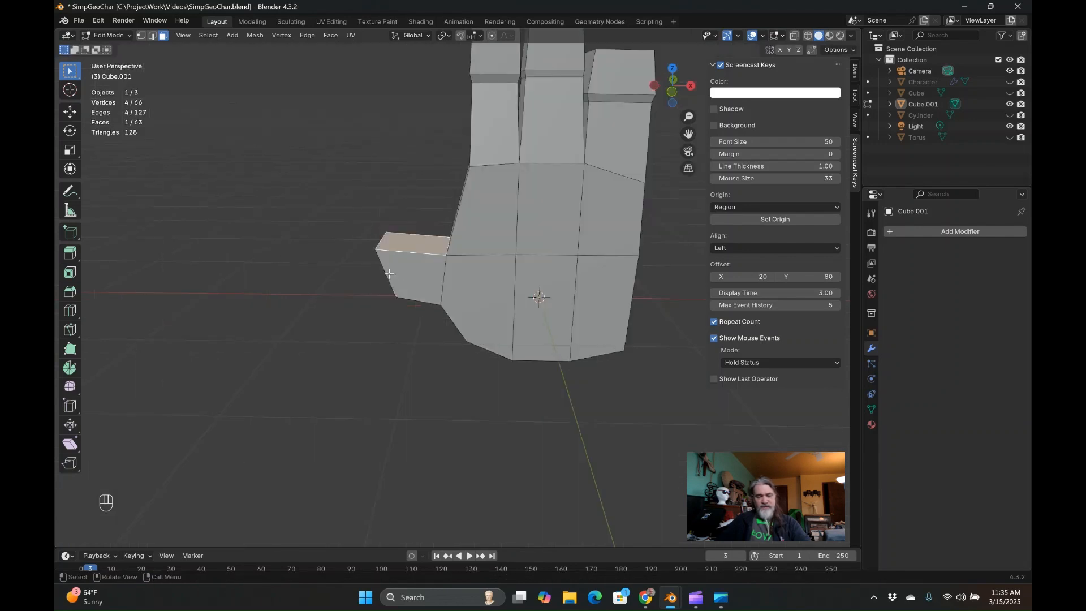
{"action": "middle_click_drag", "start_coordinate": [389, 274], "coordinate": [393, 223]}
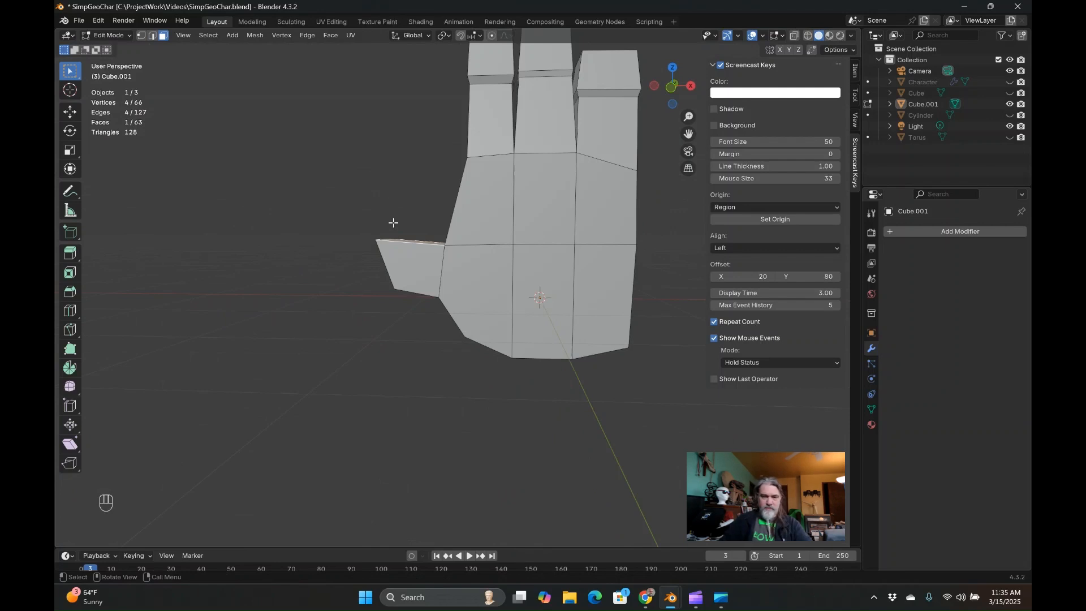
{"action": "key", "text": "KP_1"}
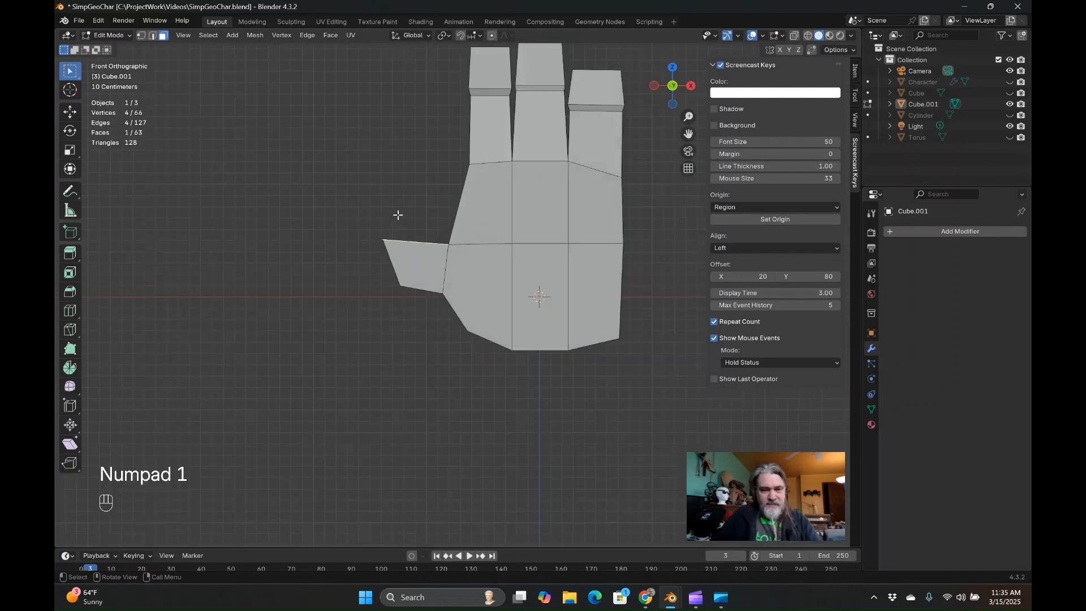
{"action": "key", "text": "e"}
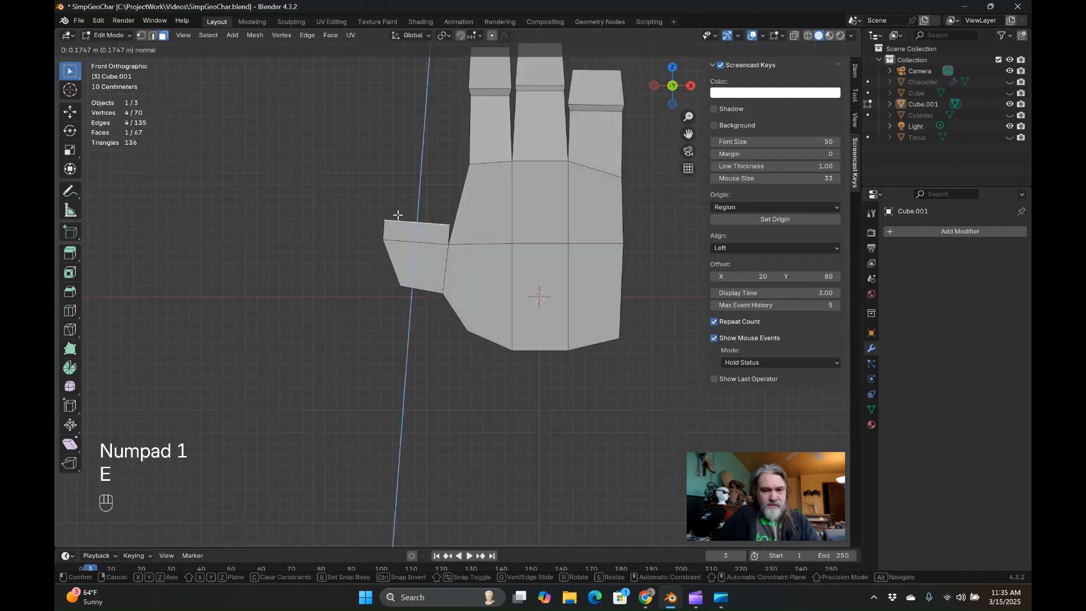
{"action": "left_click", "coordinate": [400, 164]}
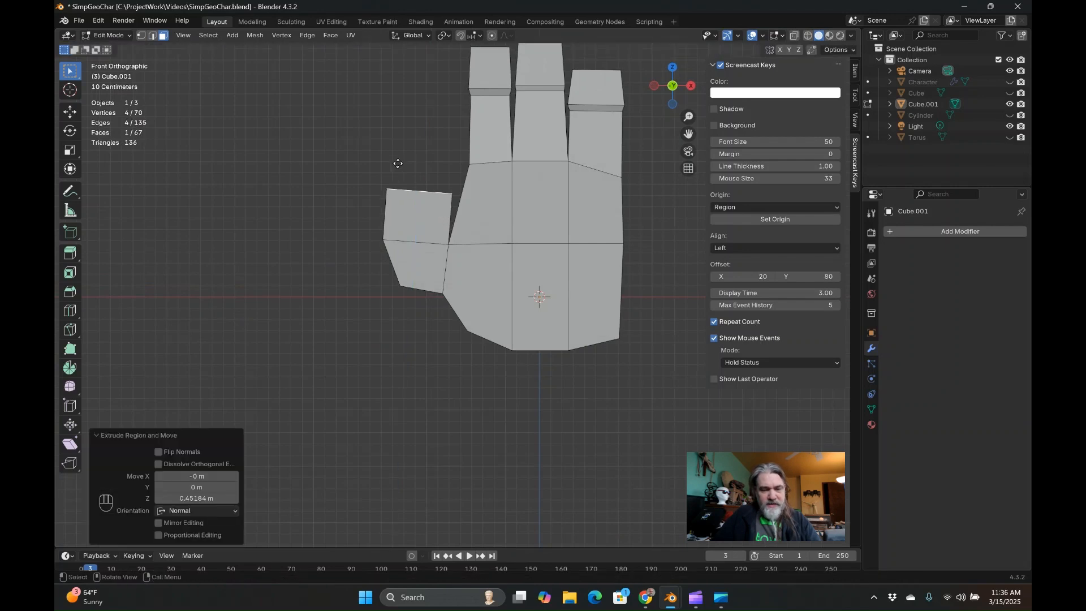
- Scale the thumb's top face to about 0.81 and move it about 0.05 m outward along X
{"action": "key", "text": "s"}
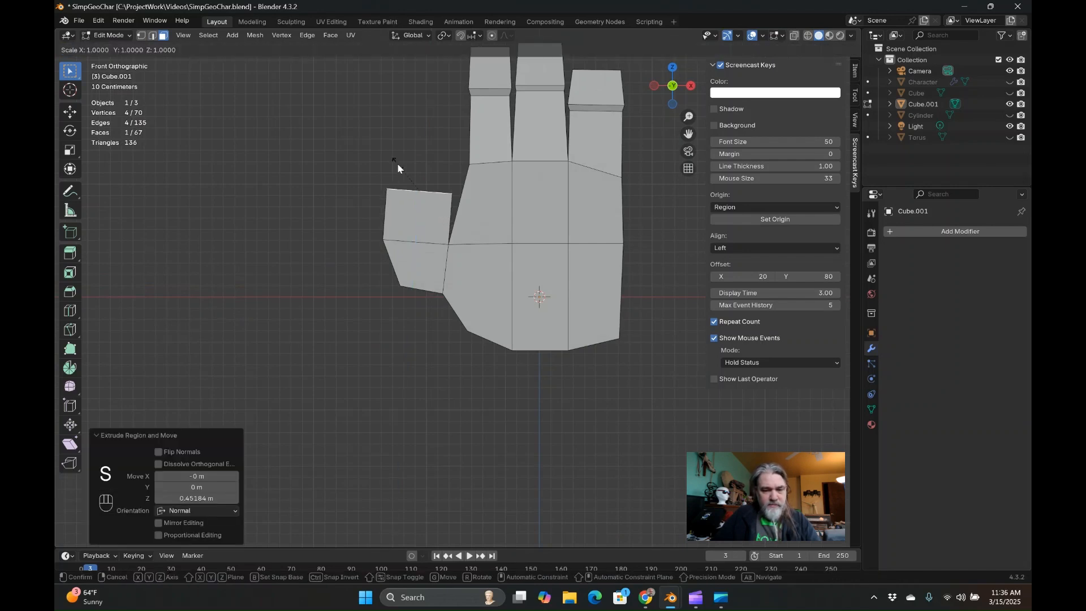
{"action": "left_click", "coordinate": [398, 167]}
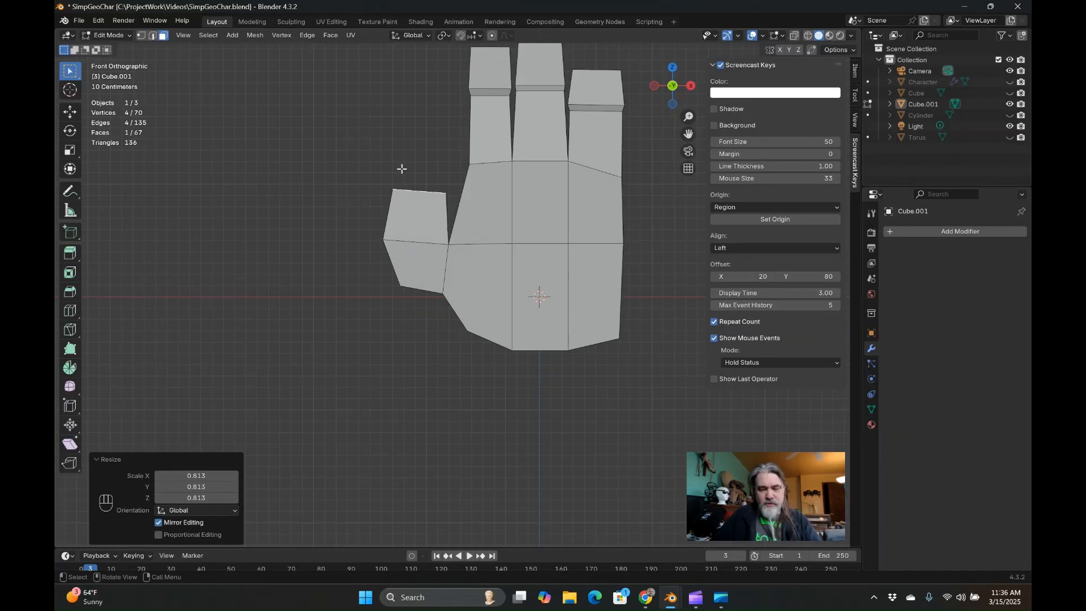
{"action": "key", "text": "g"}
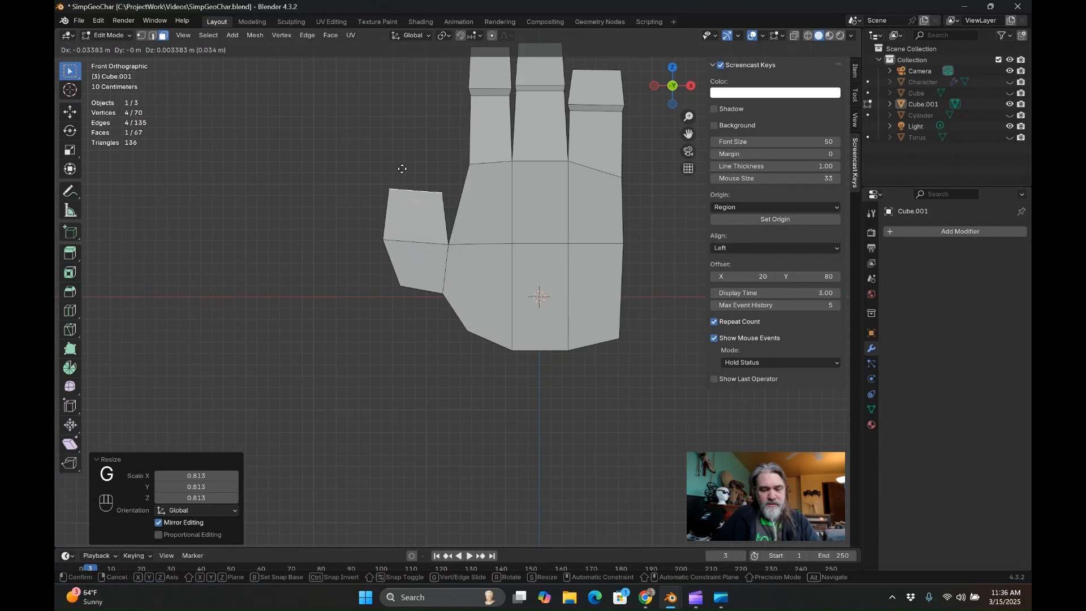
{"action": "left_click", "coordinate": [398, 168]}
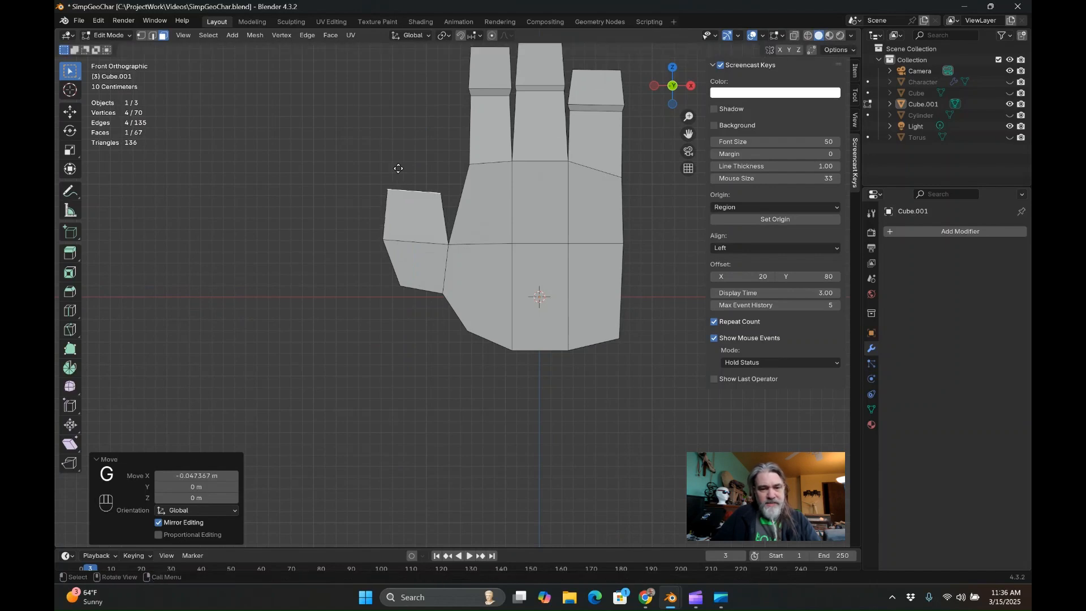
- Extrude the thumb's top face about 0.06 m and scale it to about 1.14 to flare the joint
{"action": "key", "text": "e"}
{"action": "left_click", "coordinate": [396, 169]}
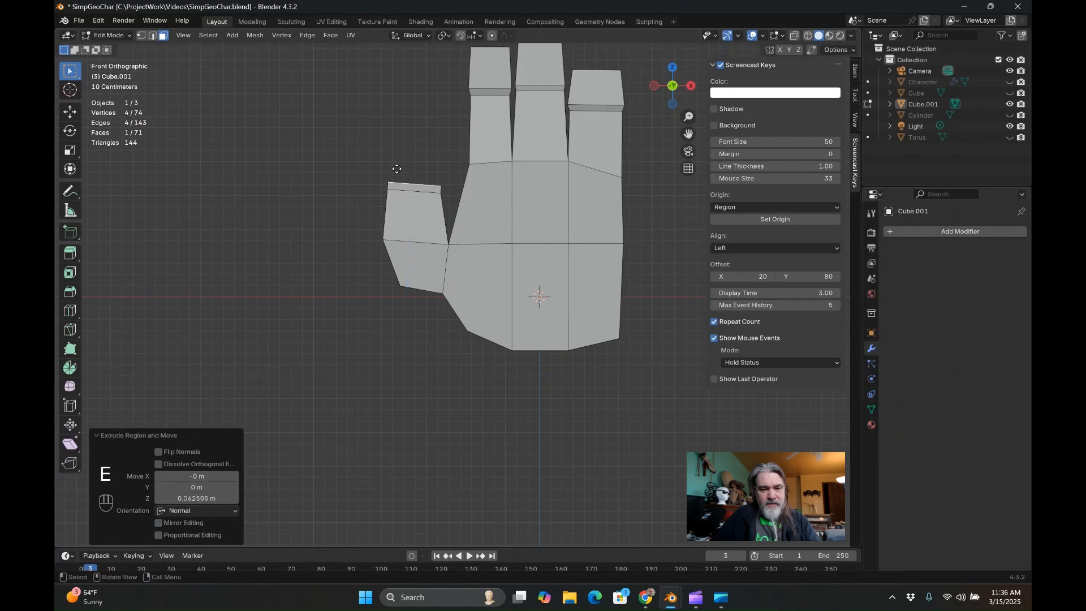
{"action": "key", "text": "s"}
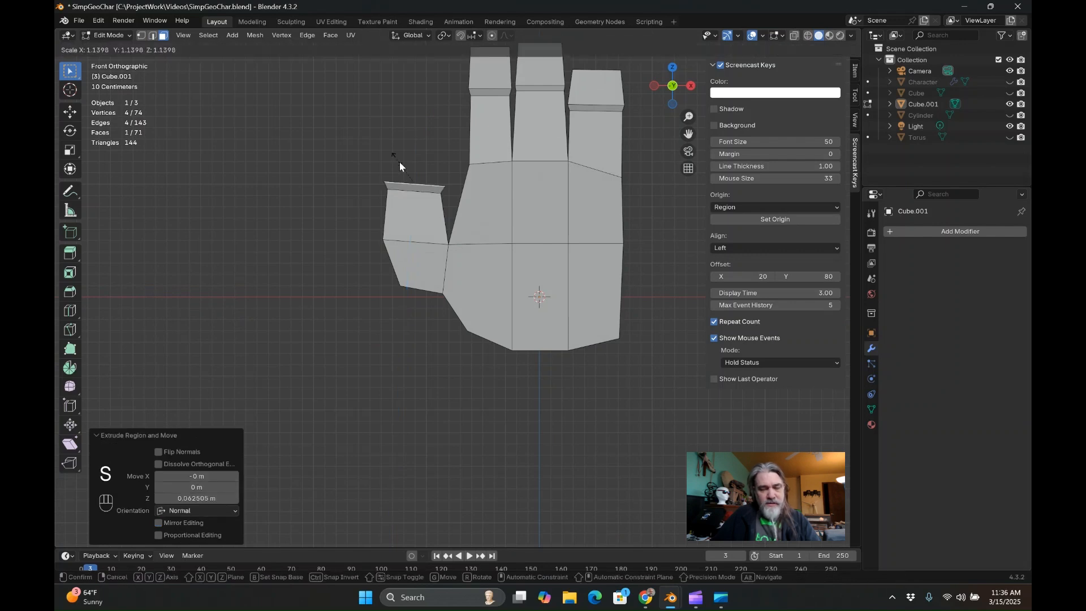
{"action": "left_click", "coordinate": [399, 162]}
- Extrude the thumb's flared top face about 0.32 m and scale it to about 0.72 to taper the tip
{"action": "key", "text": "e"}
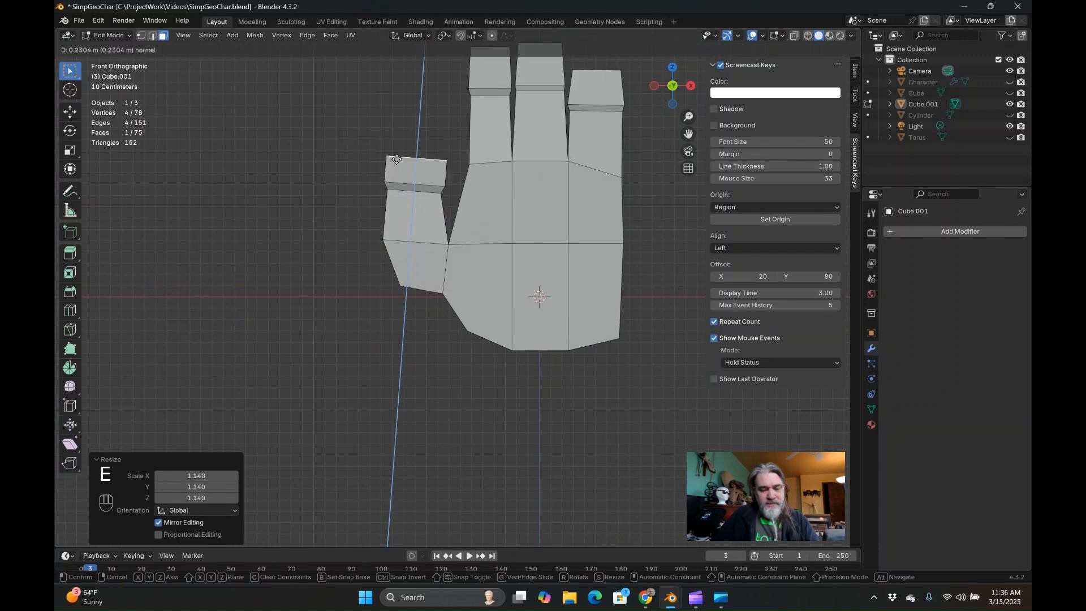
{"action": "left_click", "coordinate": [399, 151]}
{"action": "key", "text": "s"}
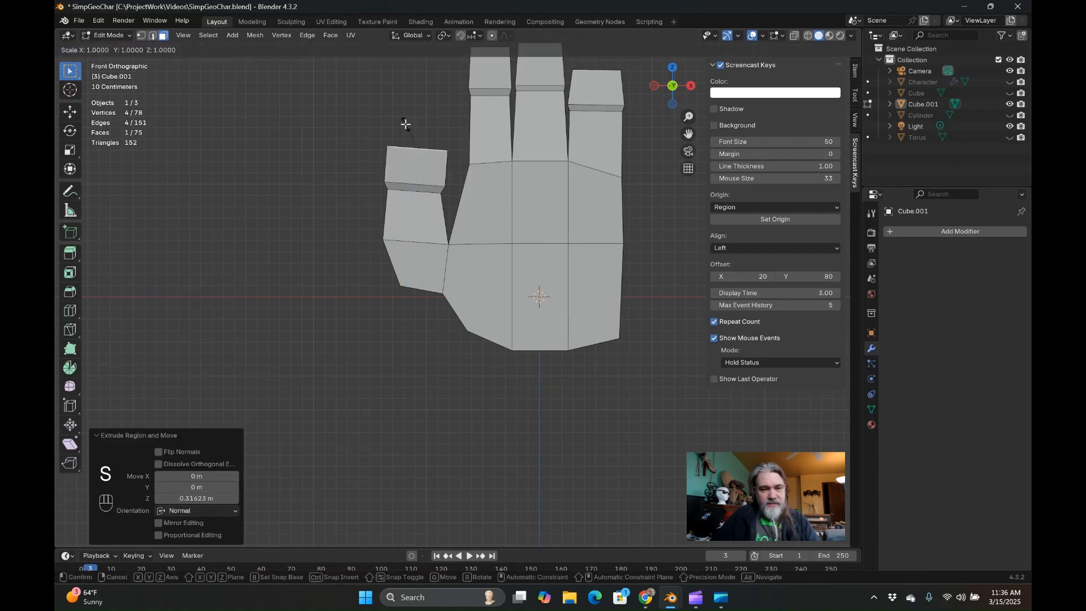
{"action": "left_click", "coordinate": [408, 130]}
- Add one centred loop cut around the hand's outline, halving its thickness through the palm sides, fingers and thumb
{"action": "middle_click_drag", "start_coordinate": [409, 131], "coordinate": [288, 199]}
{"action": "scroll", "coordinate": [420, 177], "scroll_direction": "up", "scroll_amount": 5}
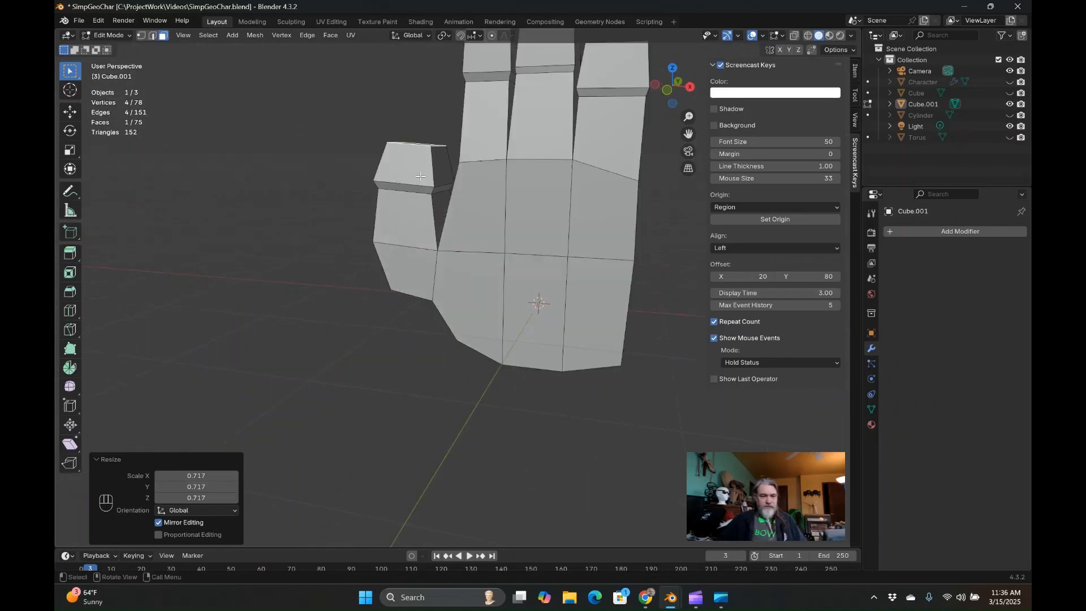
{"action": "middle_click_drag", "start_coordinate": [238, 251], "coordinate": [390, 353]}
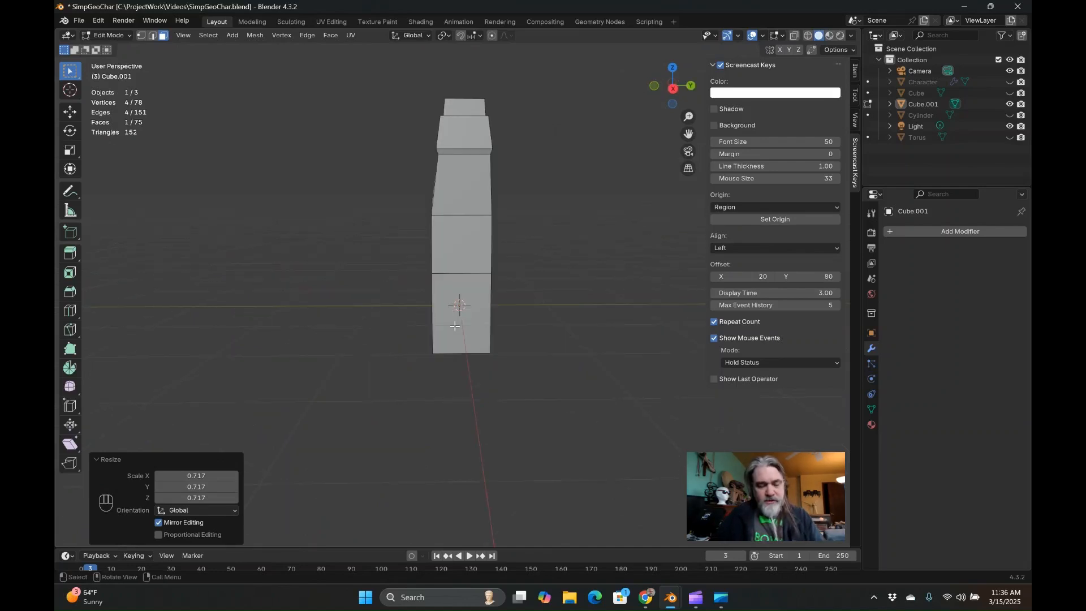
{"action": "key", "text": "ctrl"}
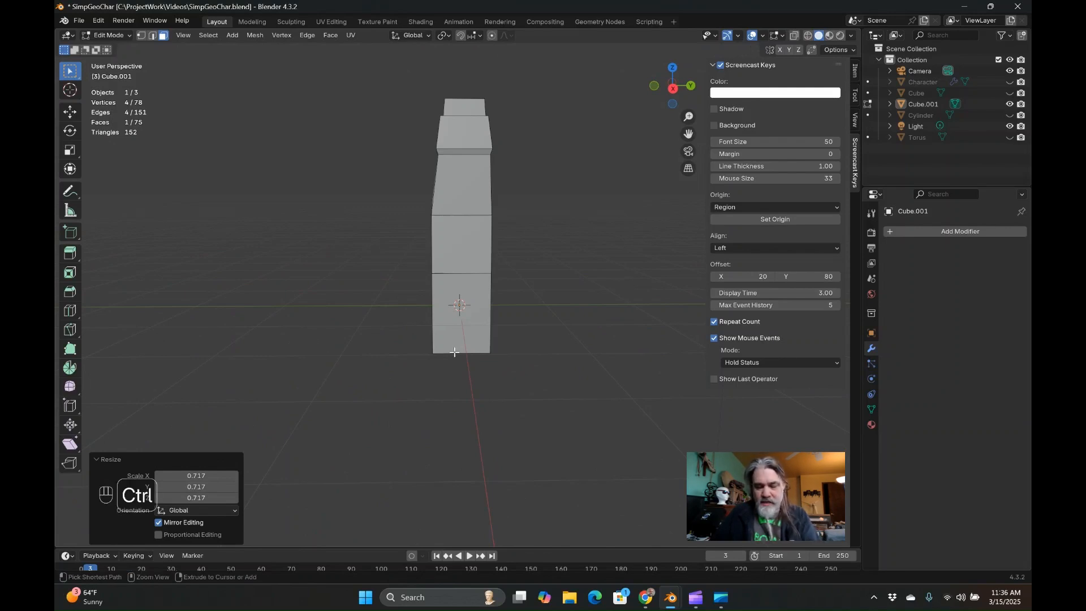
{"action": "key", "text": "ctrl+r"}
{"action": "key", "text": "KP_Enter"}
- Add a horizontal loop cut around the upper palm, between the finger bases and the top of the thumb joint
{"action": "middle_click_drag", "start_coordinate": [460, 354], "coordinate": [612, 351]}
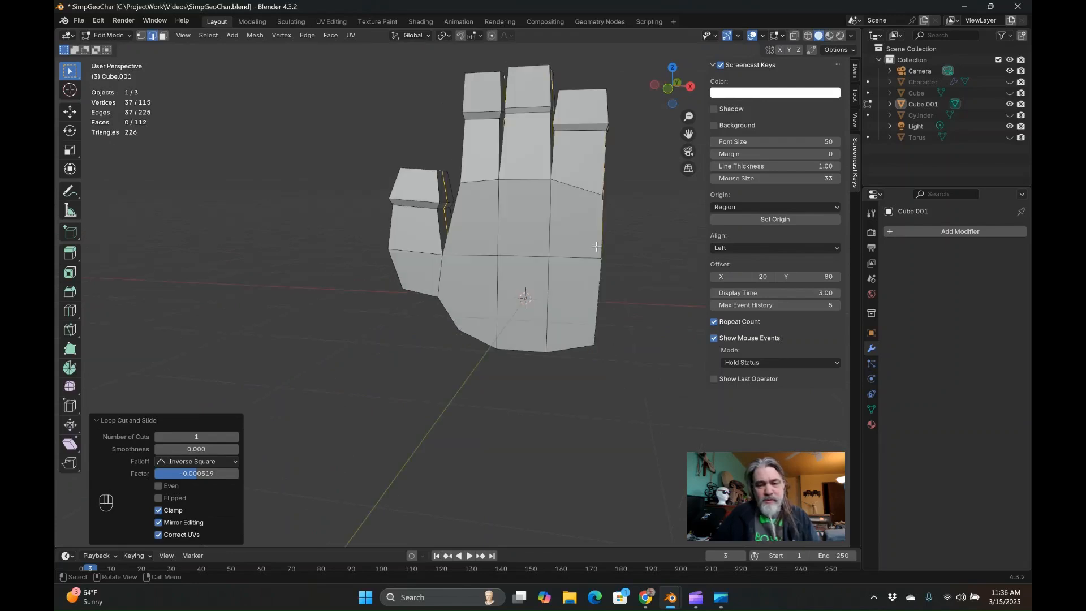
{"action": "middle_click_drag", "start_coordinate": [596, 246], "coordinate": [589, 232]}
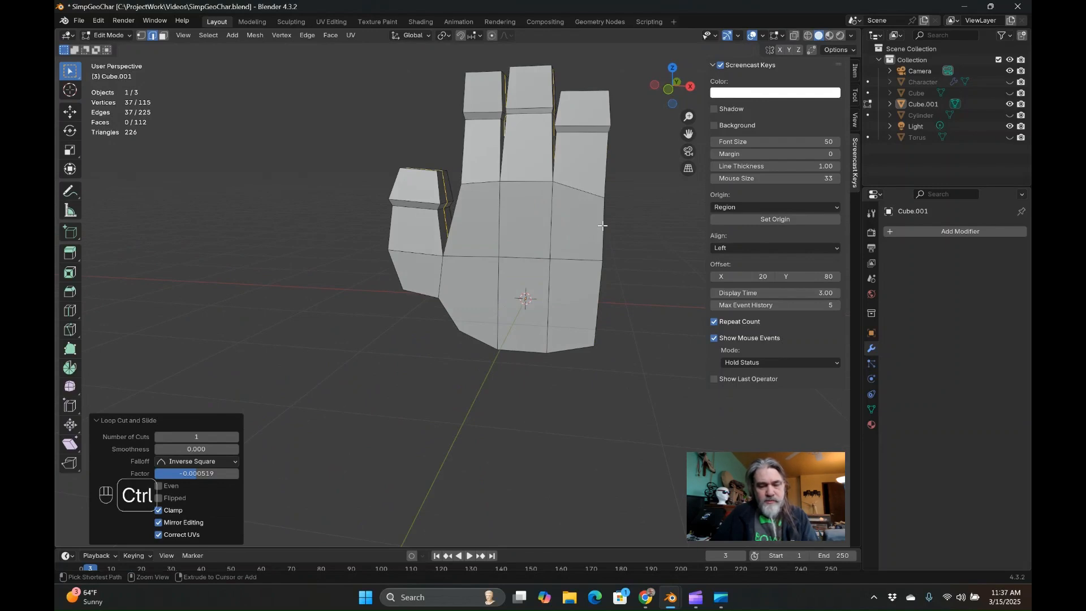
{"action": "key", "text": "ctrl+r"}
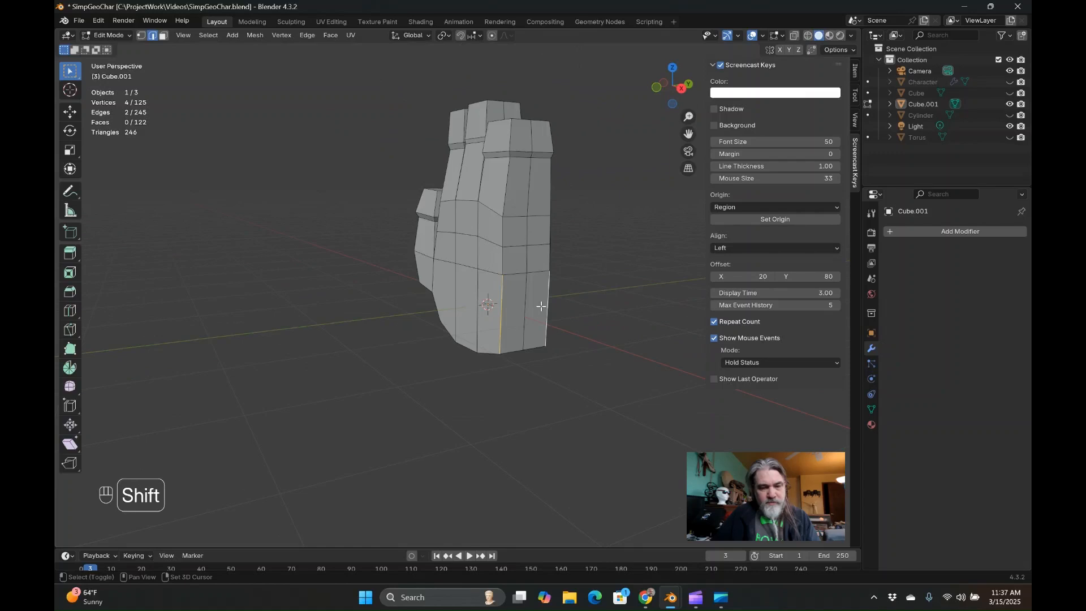
- Subdivide the two outer vertical edges of the lower palm side opposite the thumb and connect their midpoints with an edge
{"action": "right_click", "coordinate": [541, 306]}
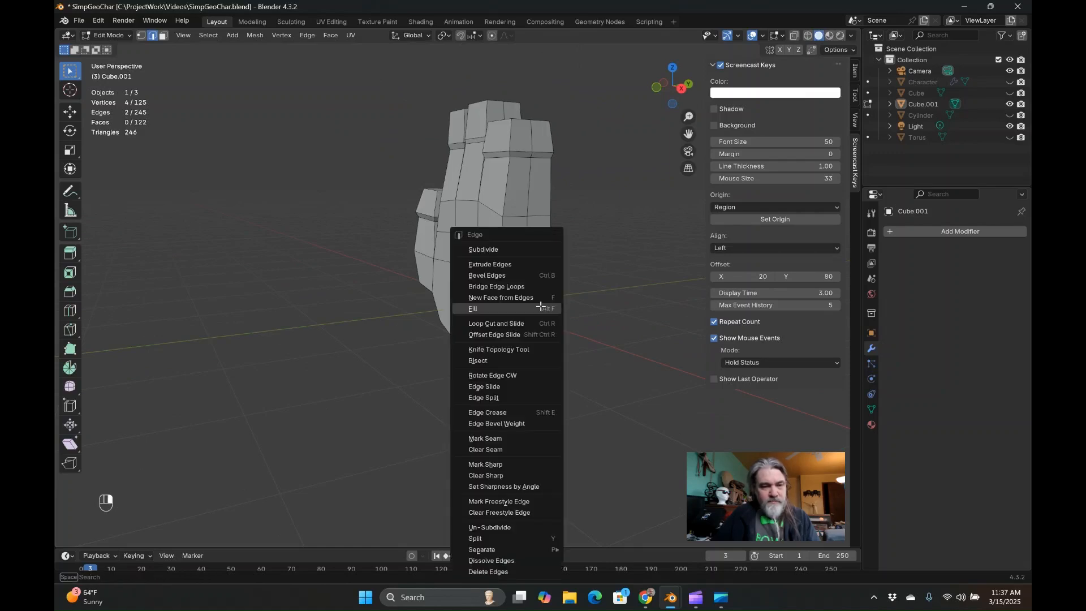
{"action": "left_click", "coordinate": [499, 249]}
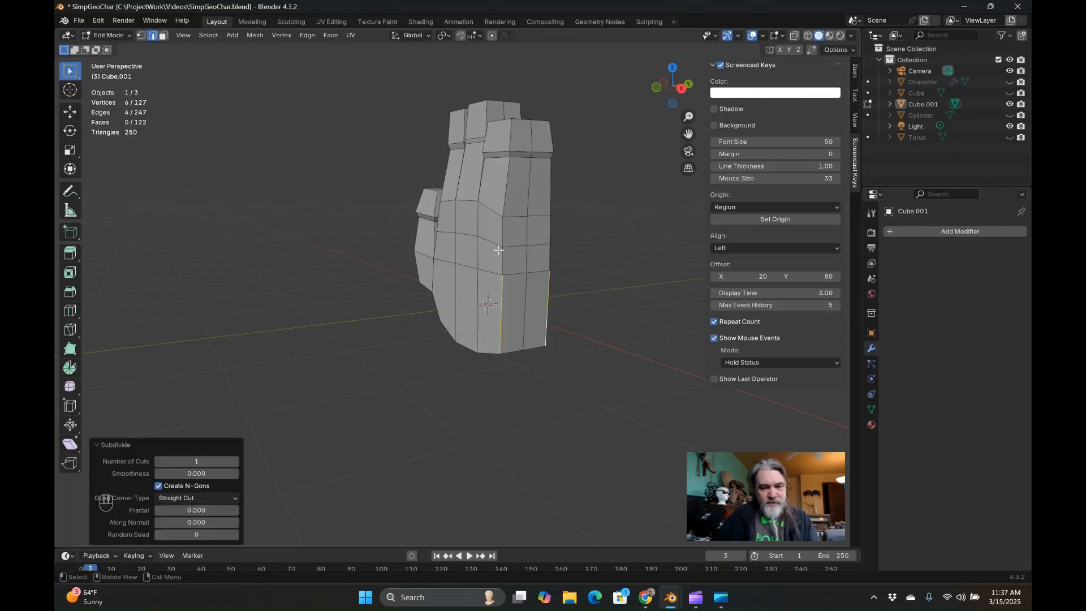
{"action": "key", "text": "1"}
{"action": "left_click", "coordinate": [479, 312]}
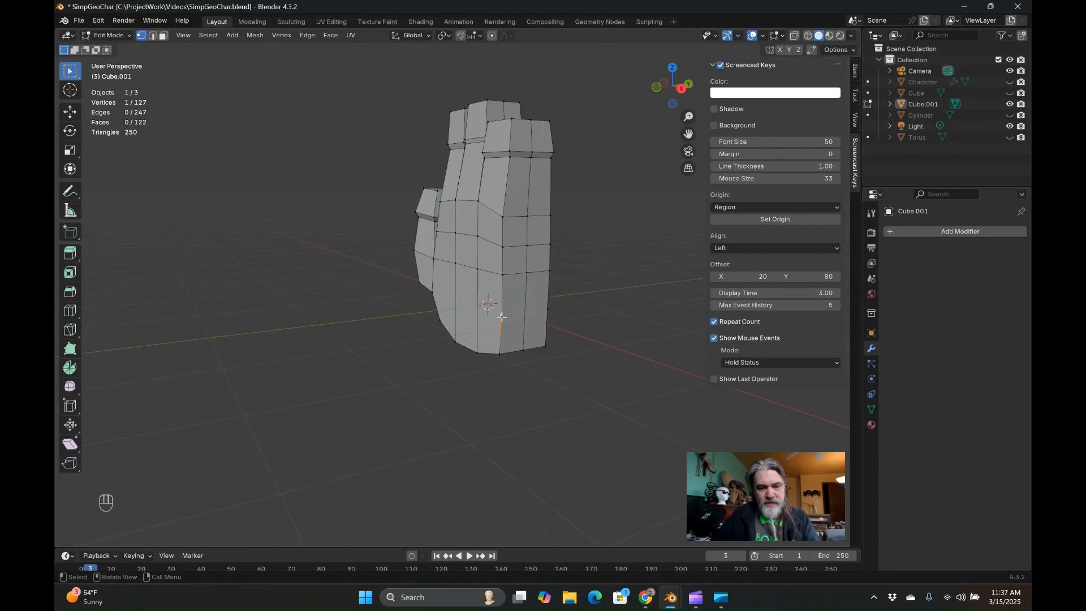
{"action": "left_click", "coordinate": [552, 317], "text": "shift"}
{"action": "key", "text": "j"}
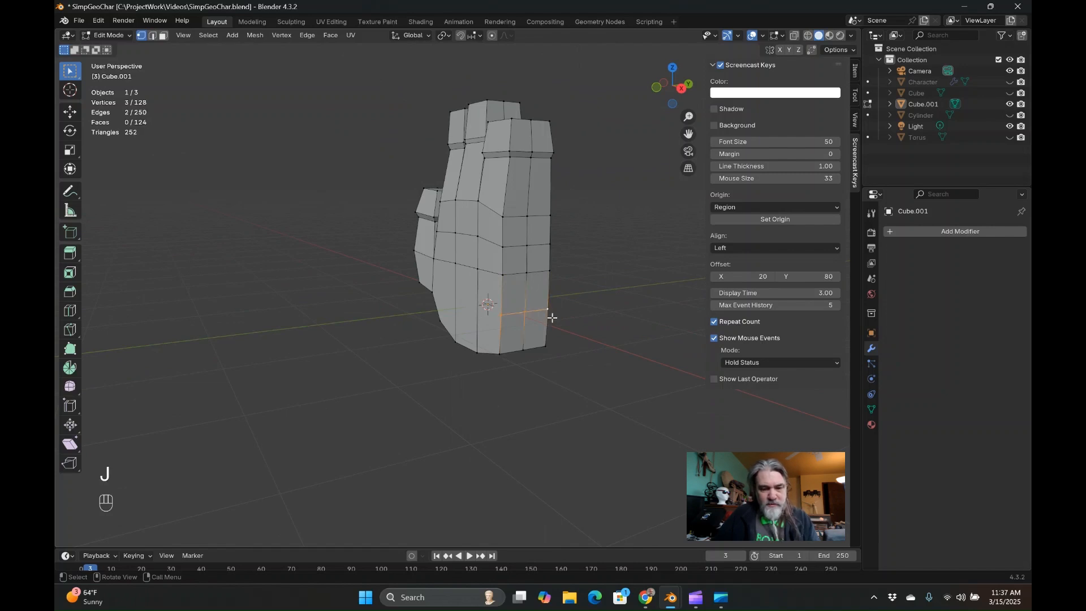
- Connect the new side vertices to the thumb base's lower corners with edges across the palm's front and back
{"action": "middle_click_drag", "start_coordinate": [552, 318], "coordinate": [625, 313]}
{"action": "left_click", "coordinate": [630, 301]}
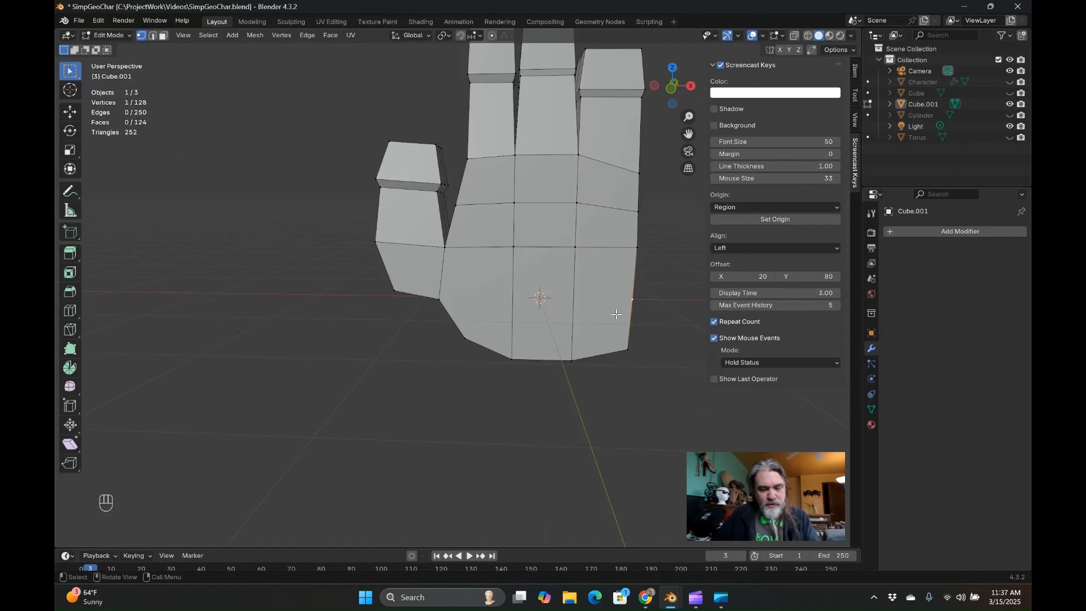
{"action": "left_click", "coordinate": [438, 298], "text": "shift"}
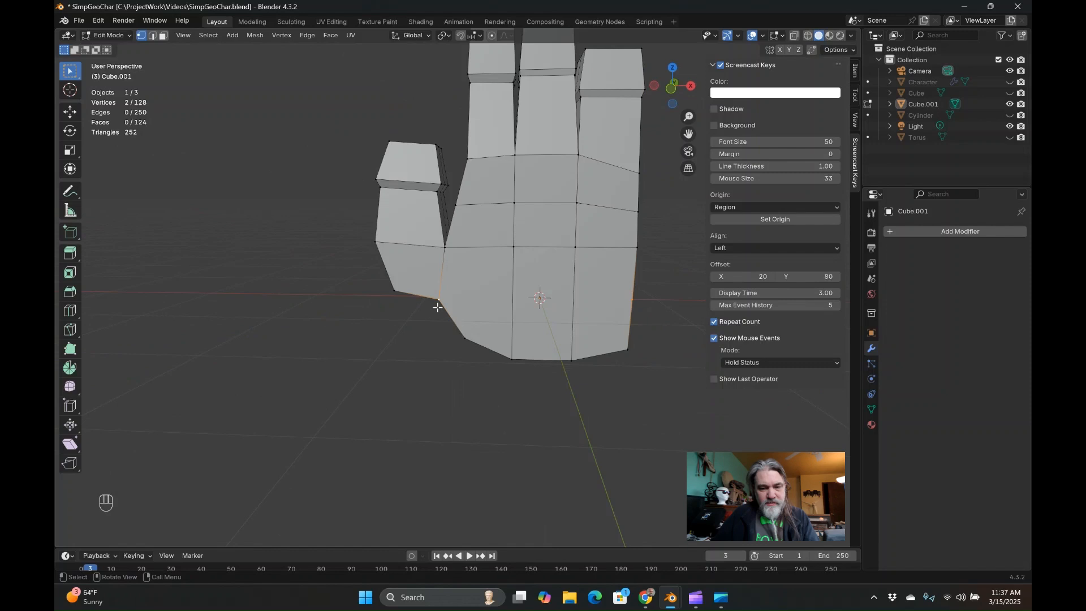
{"action": "key", "text": "j"}
{"action": "middle_click_drag", "start_coordinate": [456, 332], "coordinate": [349, 272]}
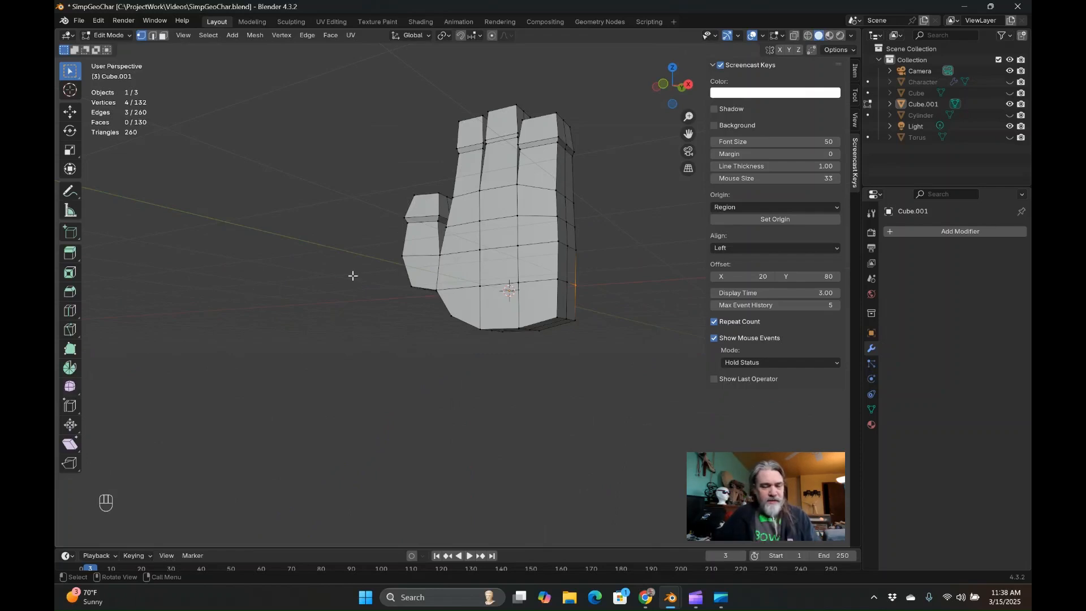
- Smooth all vertices of the hand with the Smooth tool, setting the smoothing to 1.000 with one repeat
{"action": "key", "text": "a"}
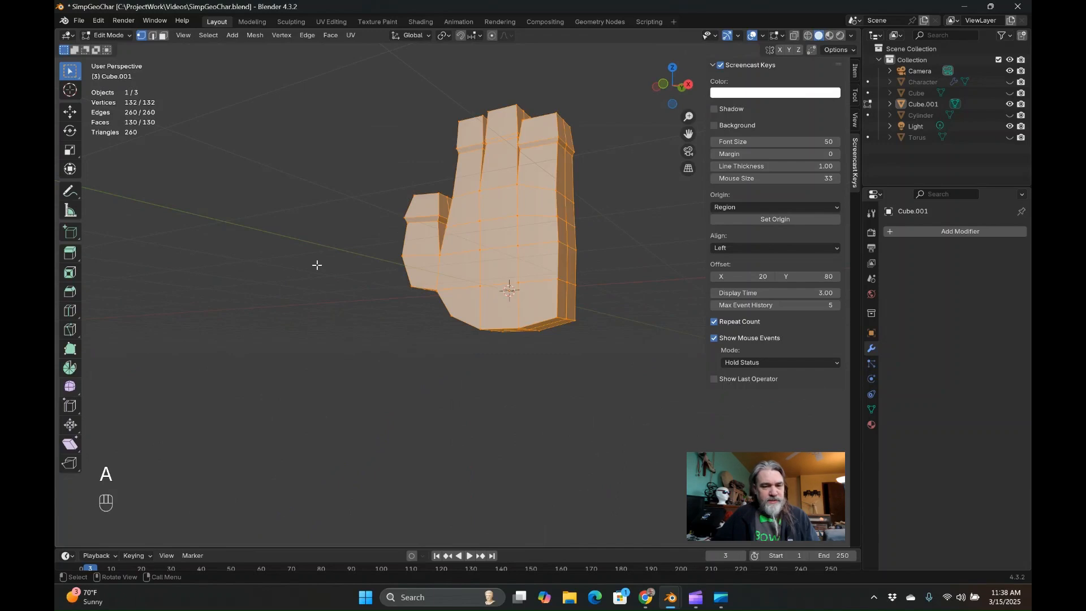
{"action": "left_click", "coordinate": [70, 386]}
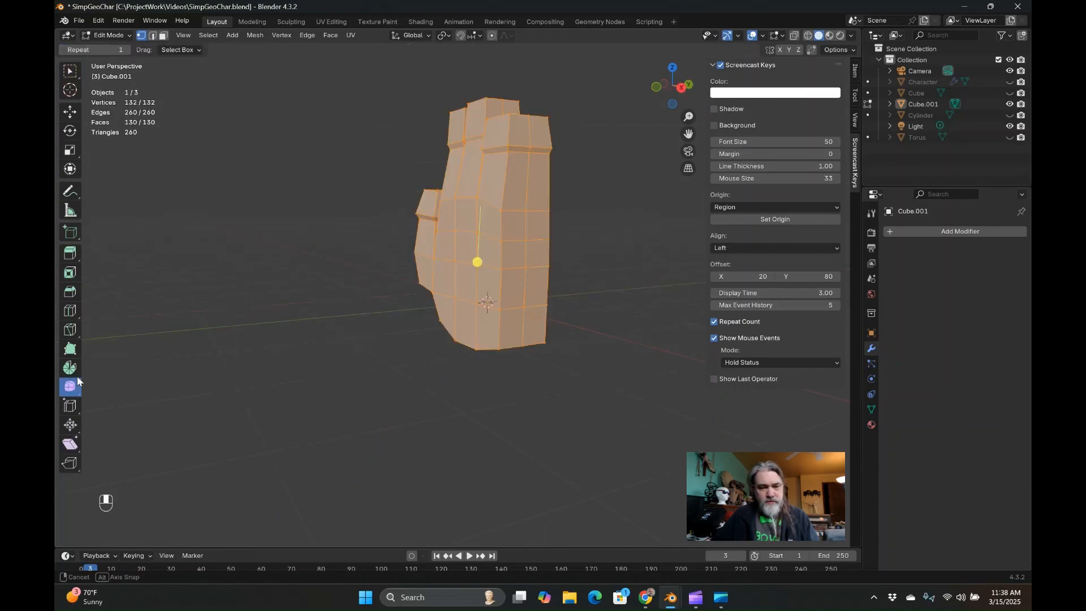
{"action": "middle_click_drag", "start_coordinate": [77, 376], "coordinate": [330, 314]}
{"action": "left_click_drag", "start_coordinate": [444, 266], "coordinate": [457, 266]}
{"action": "left_click_drag", "start_coordinate": [177, 484], "coordinate": [243, 484]}
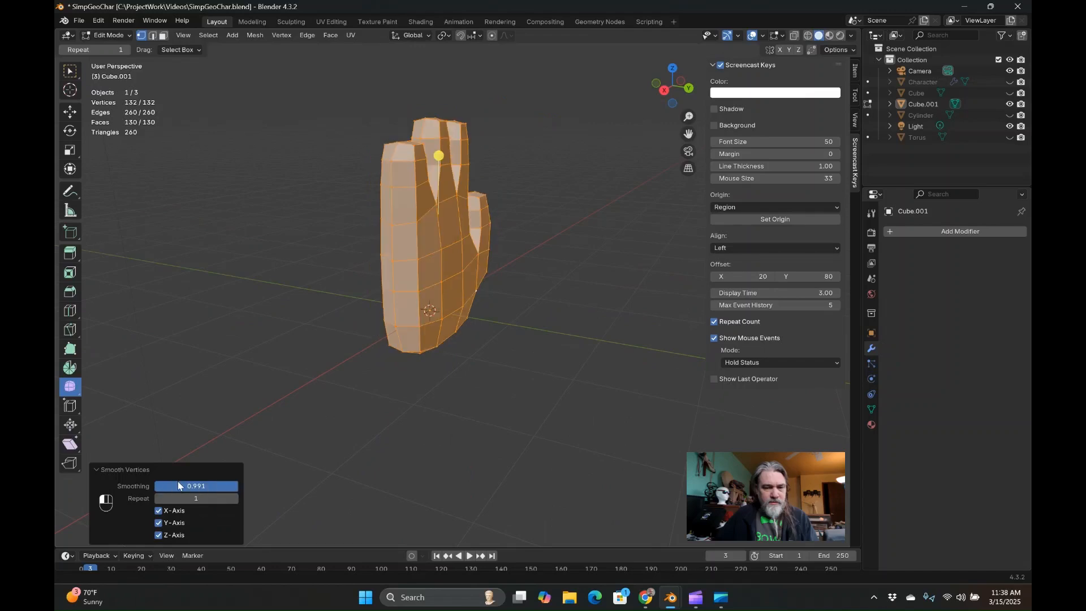
{"action": "left_click_drag", "start_coordinate": [177, 485], "coordinate": [240, 486]}
{"action": "middle_click_drag", "start_coordinate": [246, 486], "coordinate": [323, 486]}
{"action": "middle_click_drag", "start_coordinate": [240, 489], "coordinate": [221, 350]}
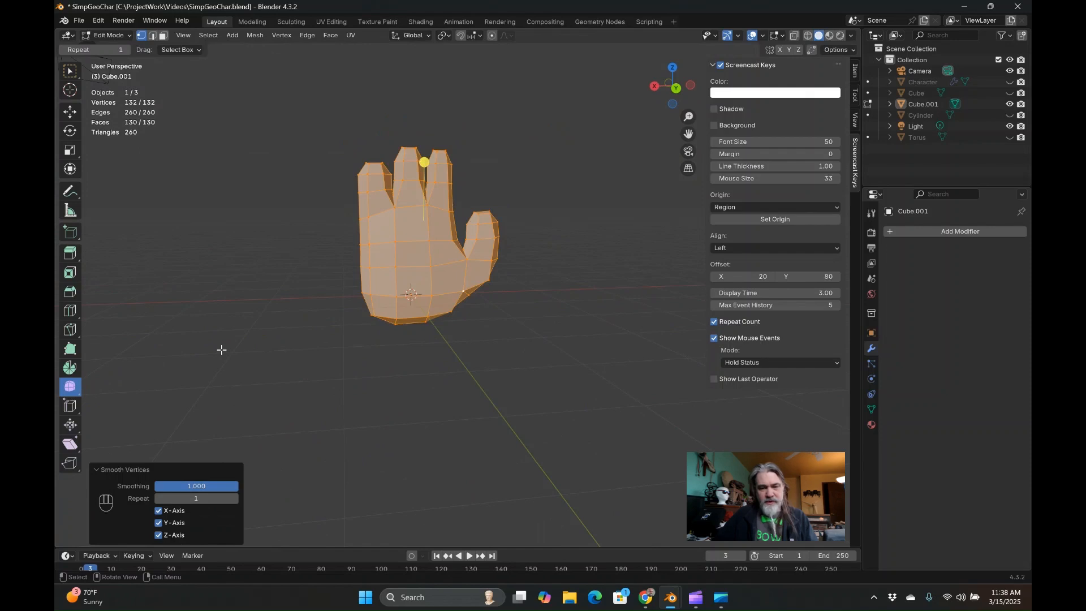
- Add one vertical loop cut down the middle finger and the palm's centre, sliding it by a factor of about 0.03
{"action": "key", "text": "KP_1"}
{"action": "scroll", "coordinate": [462, 316], "scroll_direction": "up", "scroll_amount": 2}
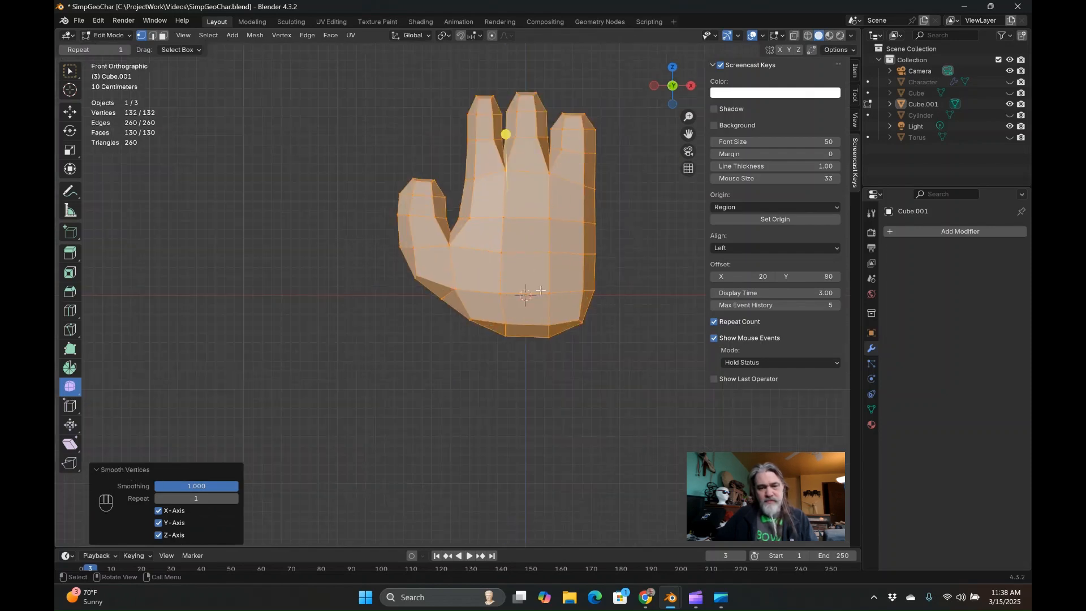
{"action": "middle_click_drag", "start_coordinate": [541, 291], "coordinate": [413, 331]}
{"action": "key", "text": "ctrl+r"}
{"action": "key", "text": "KP_Enter"}
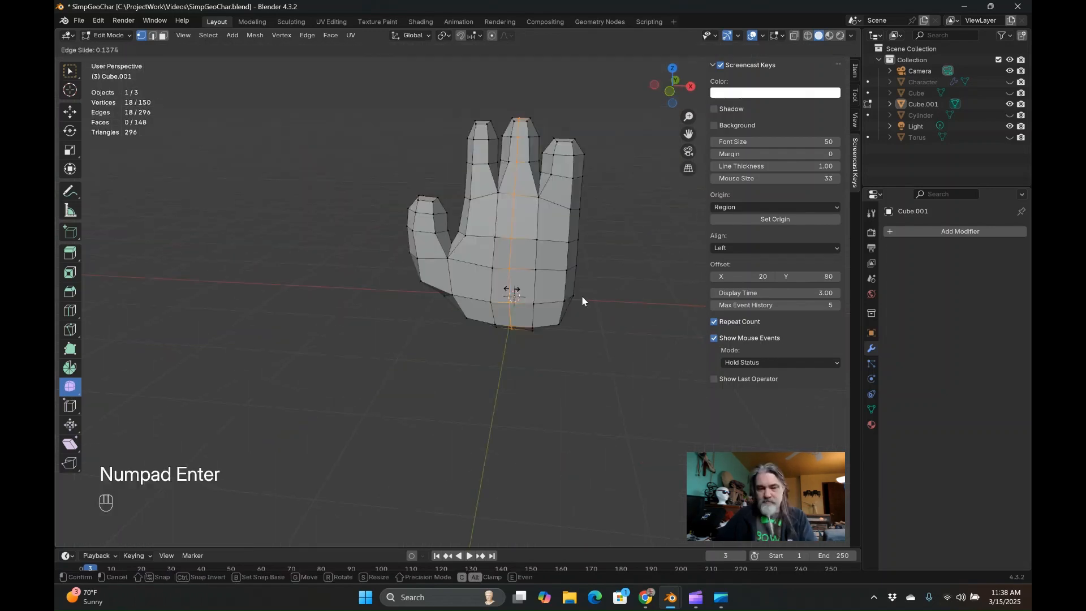
{"action": "left_click", "coordinate": [513, 290]}
{"action": "middle_click_drag", "start_coordinate": [513, 289], "coordinate": [511, 232]}
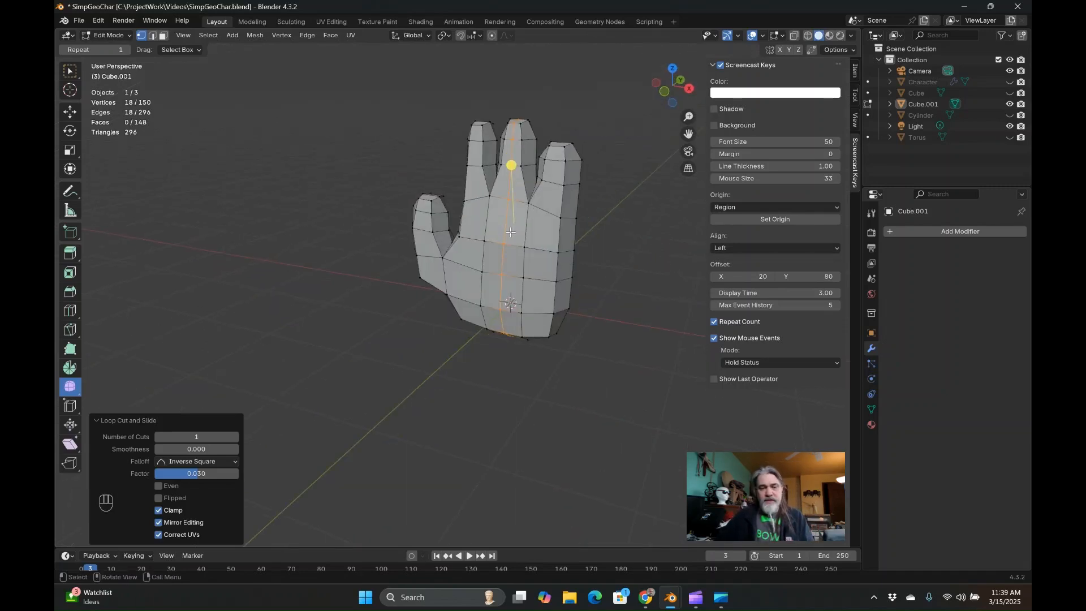
- Push the central vertex of the palm's front inward about 0.23 m along Y with proportional editing at about 0.83 m size
{"action": "left_click", "coordinate": [504, 244]}
{"action": "middle_click_drag", "start_coordinate": [503, 244], "coordinate": [333, 321]}
{"action": "key", "text": "o"}
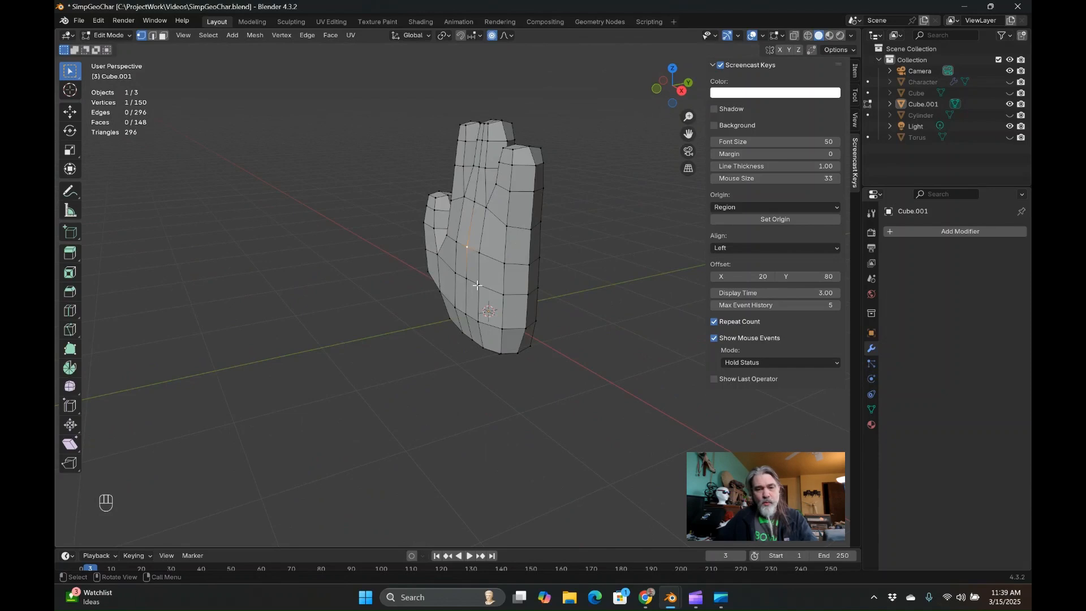
{"action": "key", "text": "g"}
{"action": "key", "text": "y"}
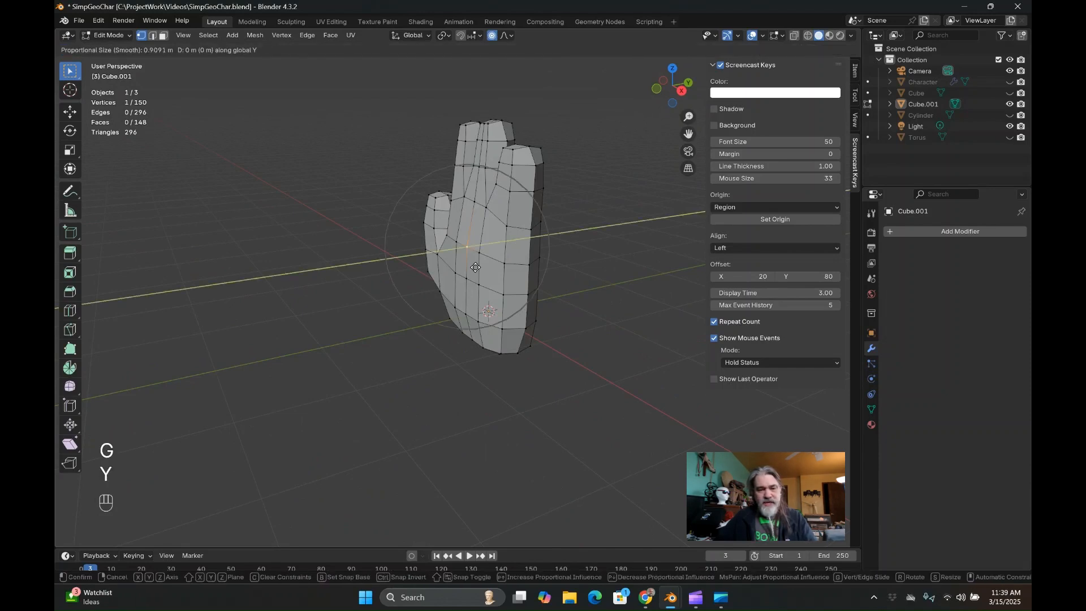
{"action": "scroll", "coordinate": [475, 267], "scroll_direction": "up", "scroll_amount": 1}
{"action": "left_click", "coordinate": [478, 272]}
- Select the fingertip vertices and shift them along Y with proportional editing to curve the fingers in side view
{"action": "middle_click_drag", "start_coordinate": [478, 271], "coordinate": [448, 317]}
{"action": "key", "text": "KP_3"}
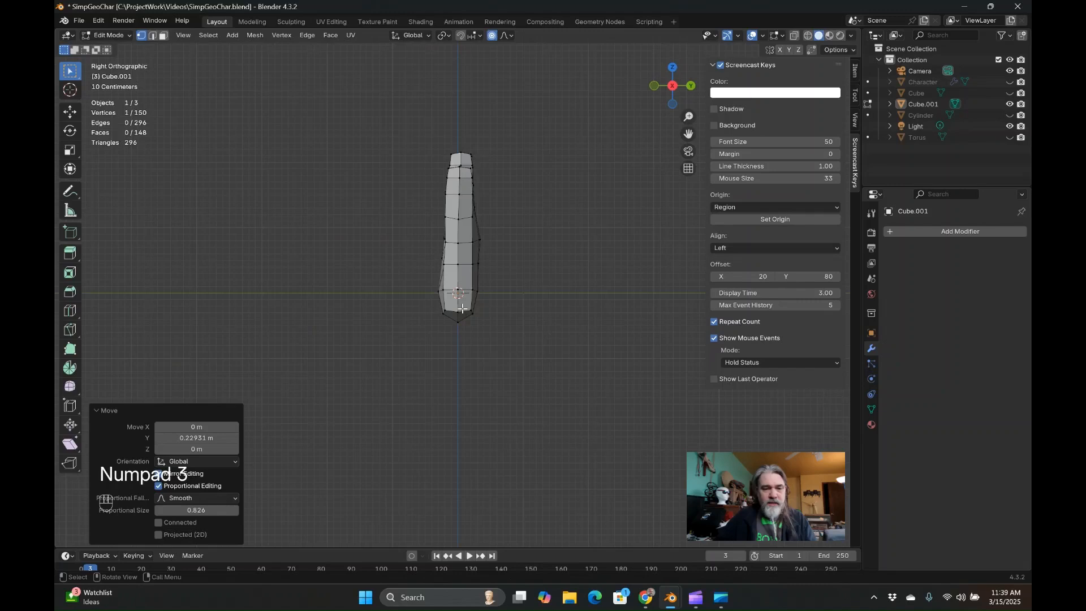
{"action": "middle_click_drag", "start_coordinate": [462, 308], "coordinate": [383, 242]}
{"action": "key", "text": "KP_1"}
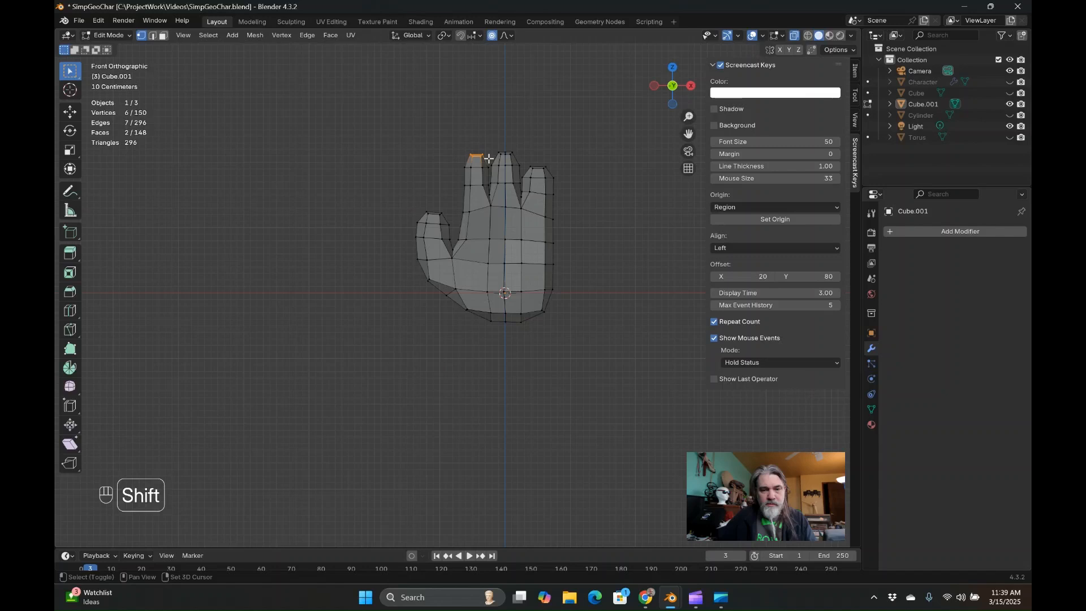
{"action": "left_click_drag", "start_coordinate": [512, 155], "coordinate": [493, 147], "text": "shift"}
{"action": "key", "text": "KP_3"}
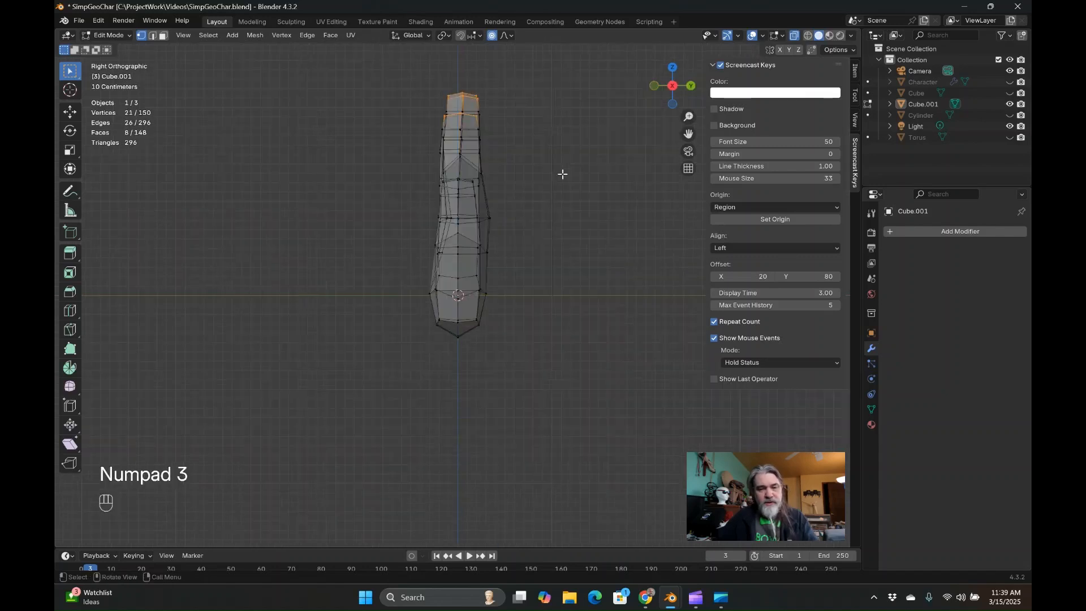
{"action": "key", "text": "g"}
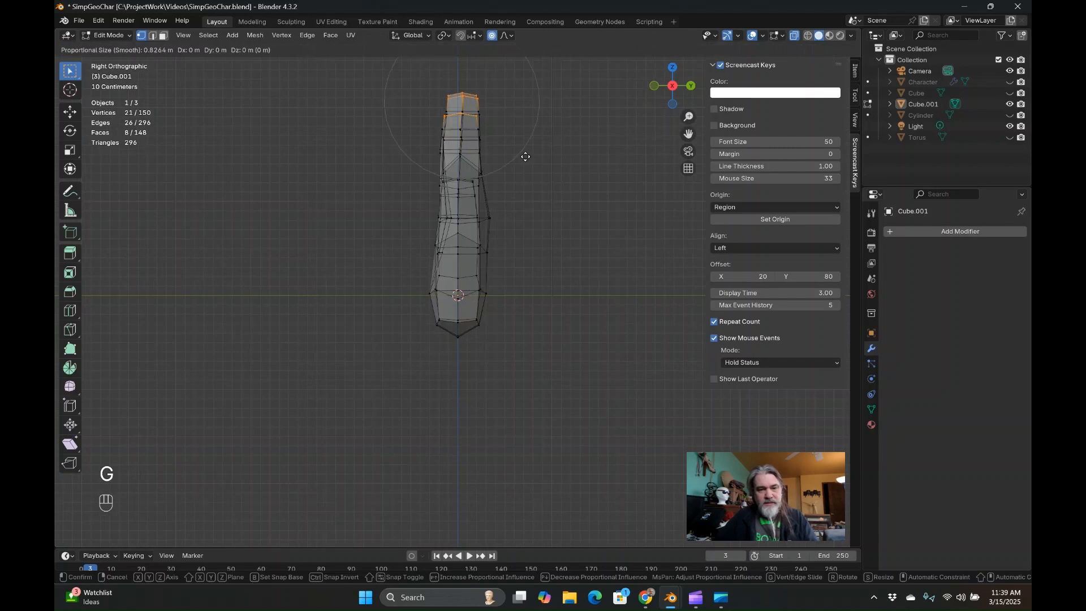
{"action": "key", "text": "y"}
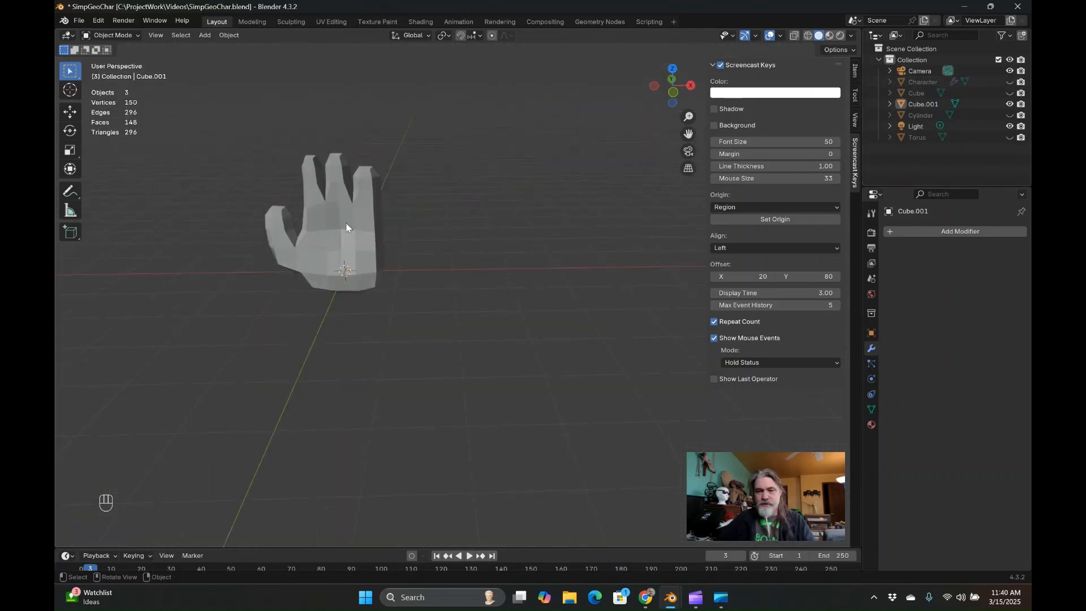
- Unhide the Character object and move the hand about 4.50 m in X and -1.85 m in Z to the arm's end
{"action": "left_click", "coordinate": [1010, 82]}
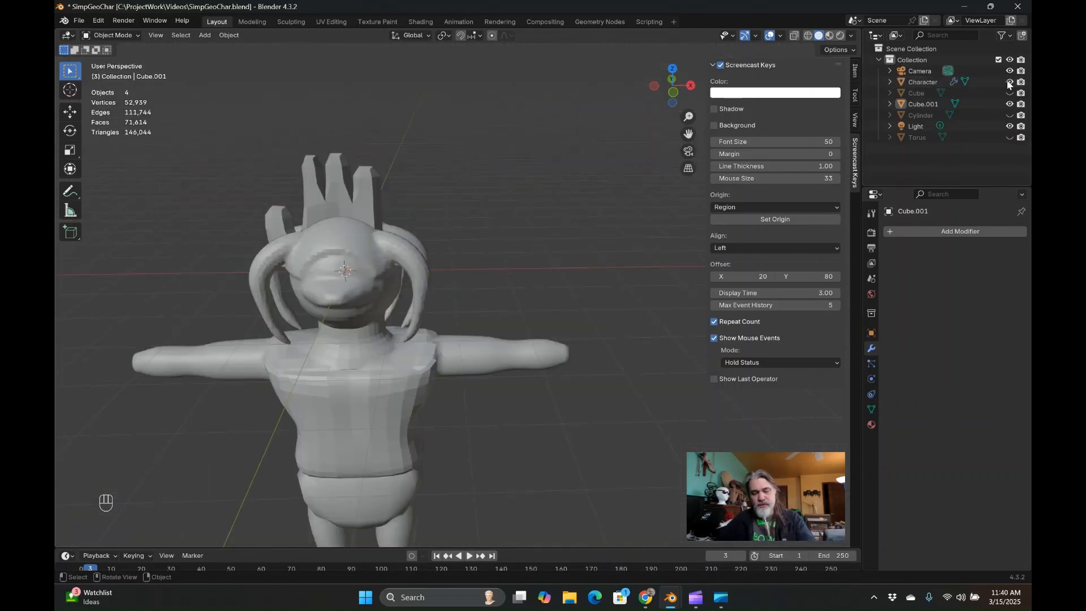
{"action": "left_click", "coordinate": [354, 201]}
{"action": "key", "text": "KP_1"}
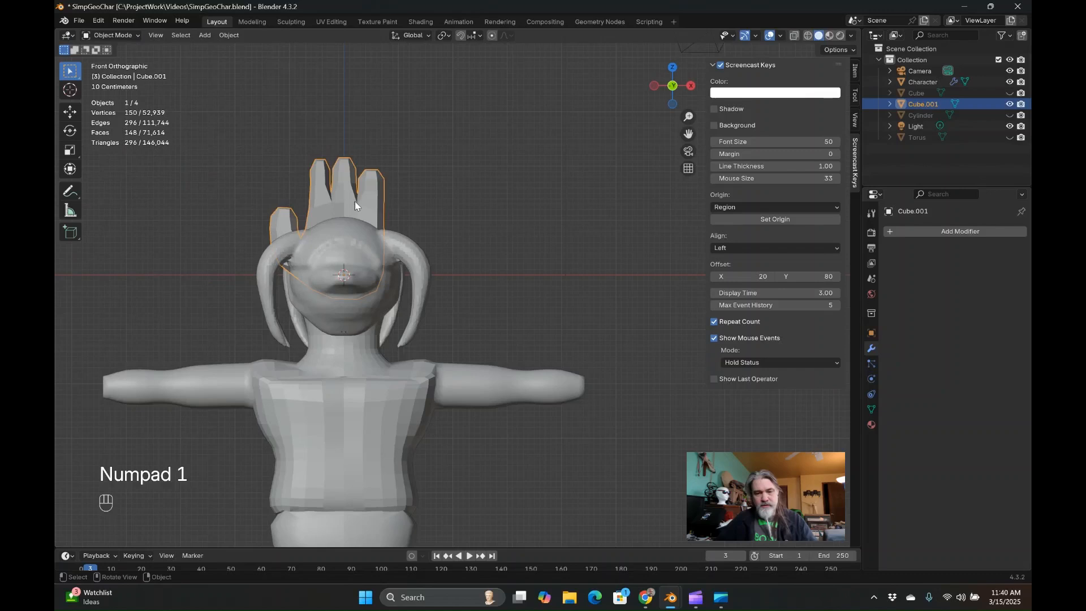
{"action": "key", "text": "g"}
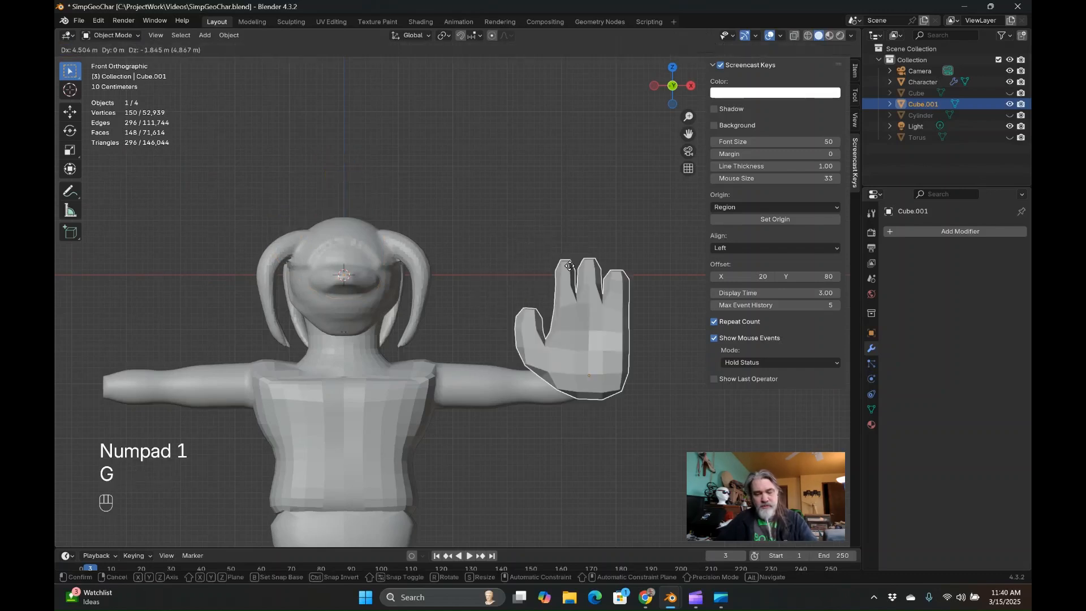
{"action": "left_click", "coordinate": [600, 301]}
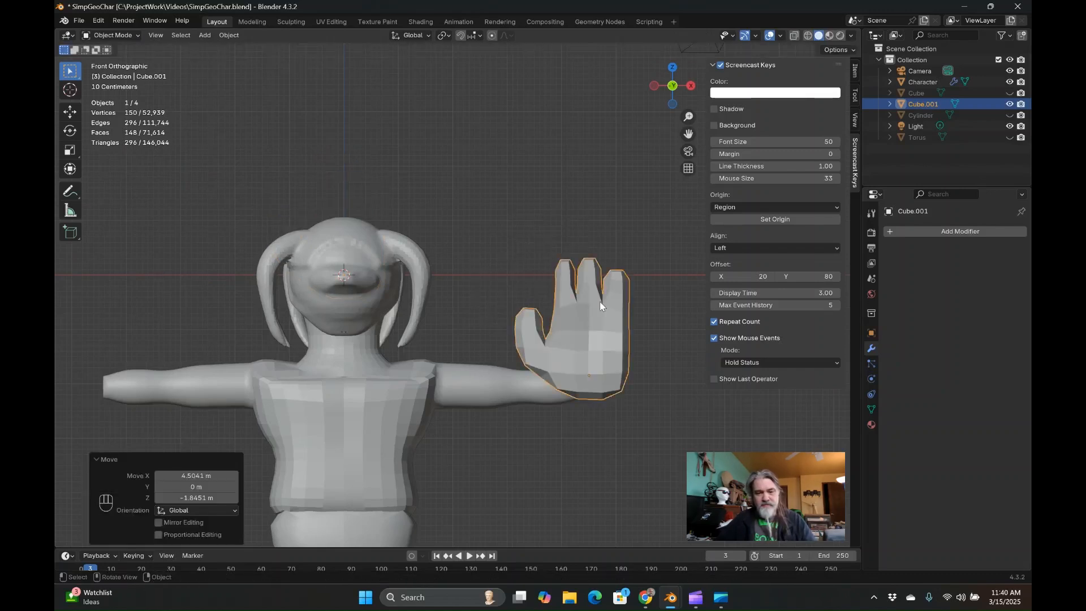
- Rotate the hand 90° so the fingers point outward, and align it with the arm by moving it about 0.13 m X and 0.47 m Y
{"action": "key", "text": "r"}
{"action": "left_click", "coordinate": [661, 385]}
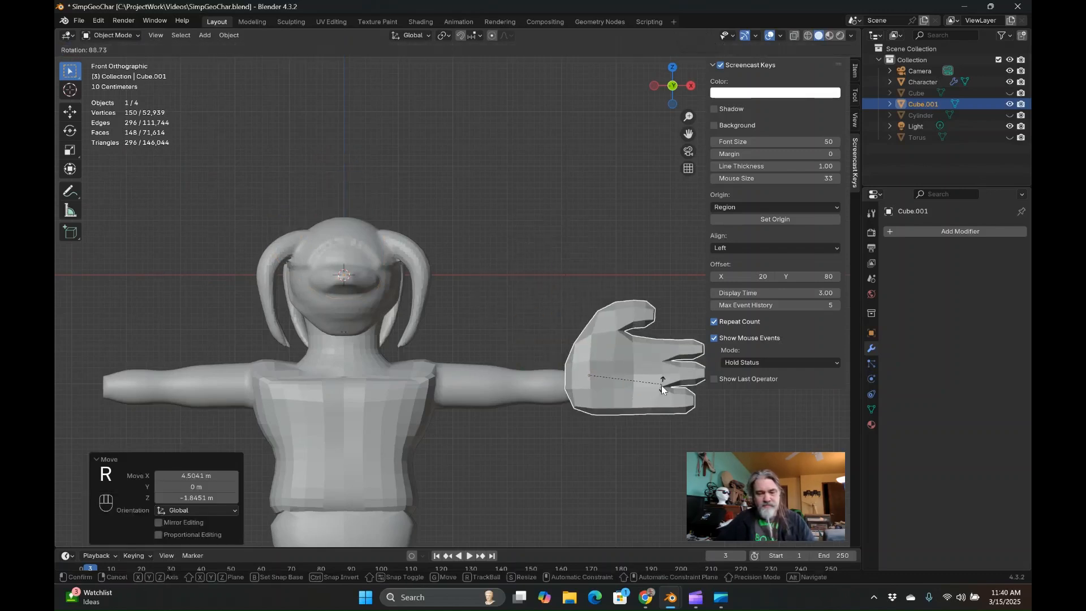
{"action": "key", "text": "KP_7"}
{"action": "key", "text": "g"}
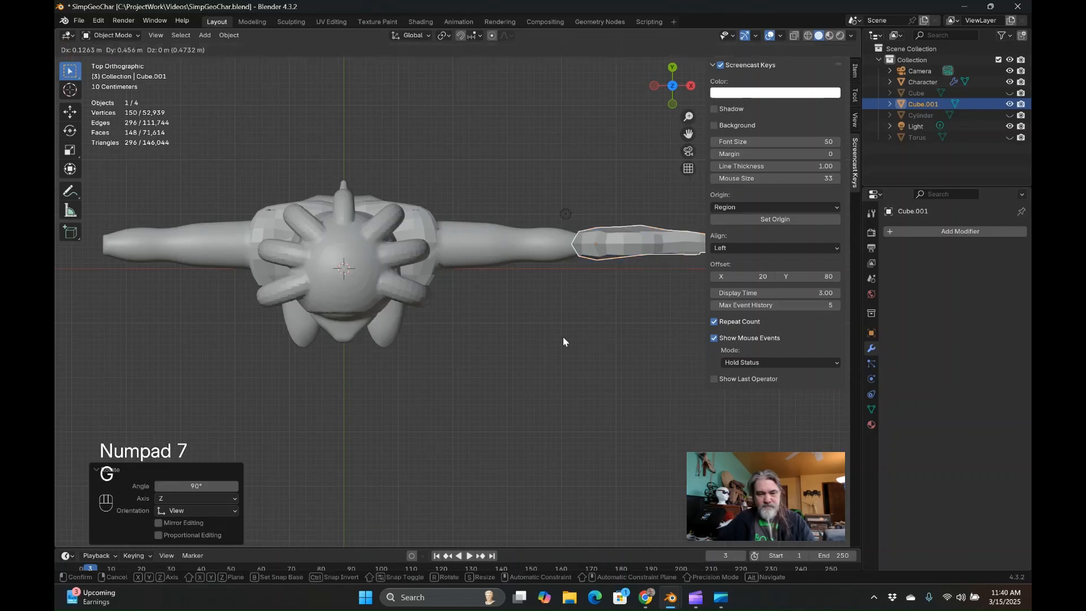
{"action": "left_click", "coordinate": [563, 337]}
- Shrink the hand towards wrist size, shift it about -0.04 m X and -0.20 m Z, and scale it again by about 0.748
{"action": "middle_click_drag", "start_coordinate": [562, 337], "coordinate": [606, 281]}
{"action": "key", "text": "s"}
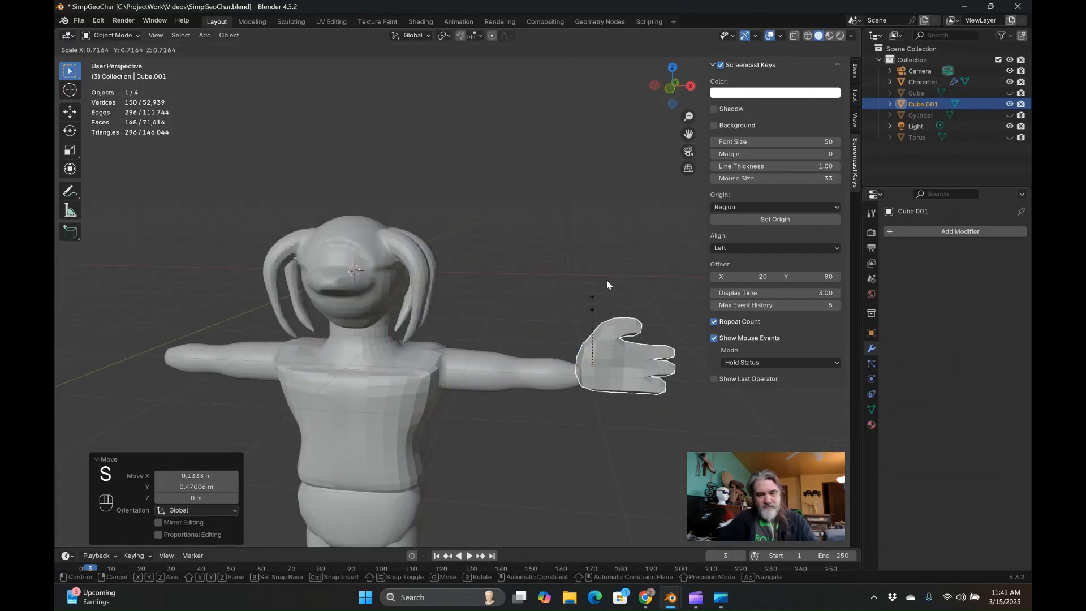
{"action": "left_click", "coordinate": [587, 316]}
{"action": "middle_click_drag", "start_coordinate": [587, 316], "coordinate": [619, 435]}
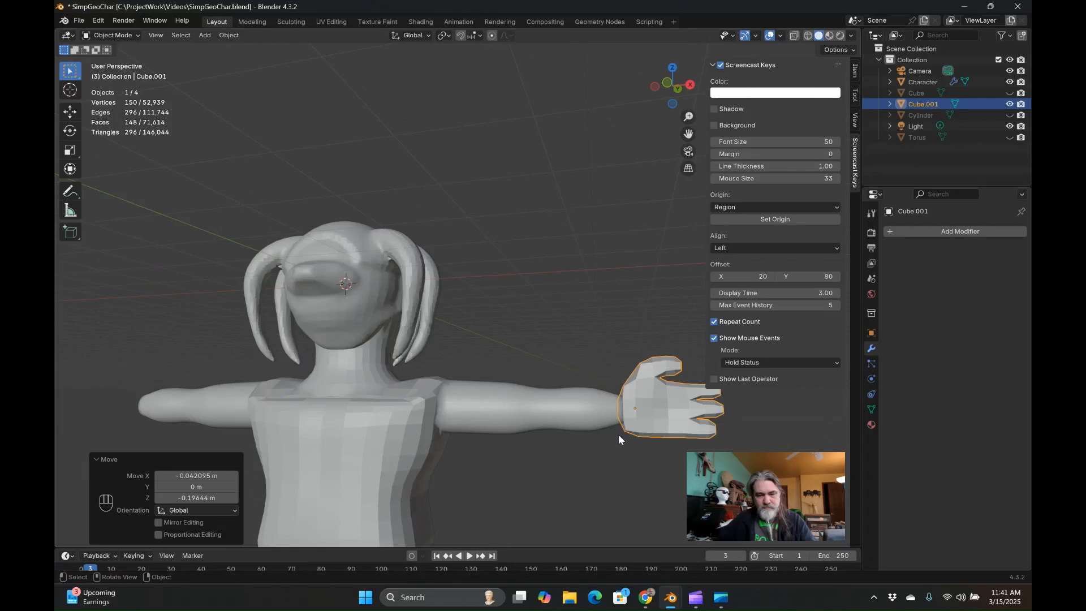
{"action": "key", "text": "s"}
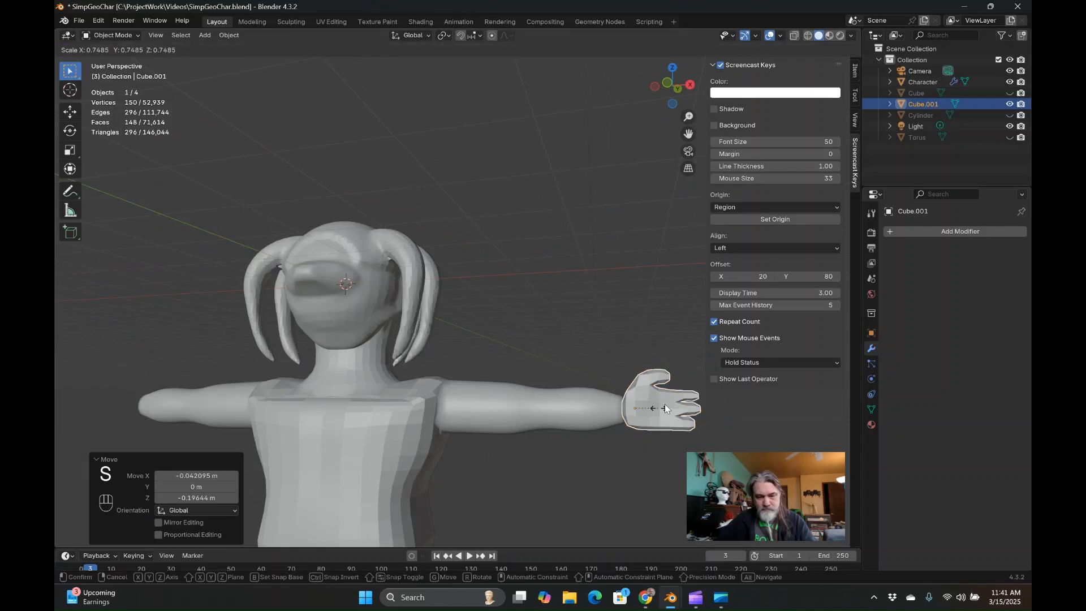
{"action": "left_click", "coordinate": [665, 408]}
- Move the hand about -0.03 m in X and 0.03 m in Z so its base overlaps the wrist
{"action": "scroll", "coordinate": [661, 416], "scroll_direction": "up", "scroll_amount": 6}
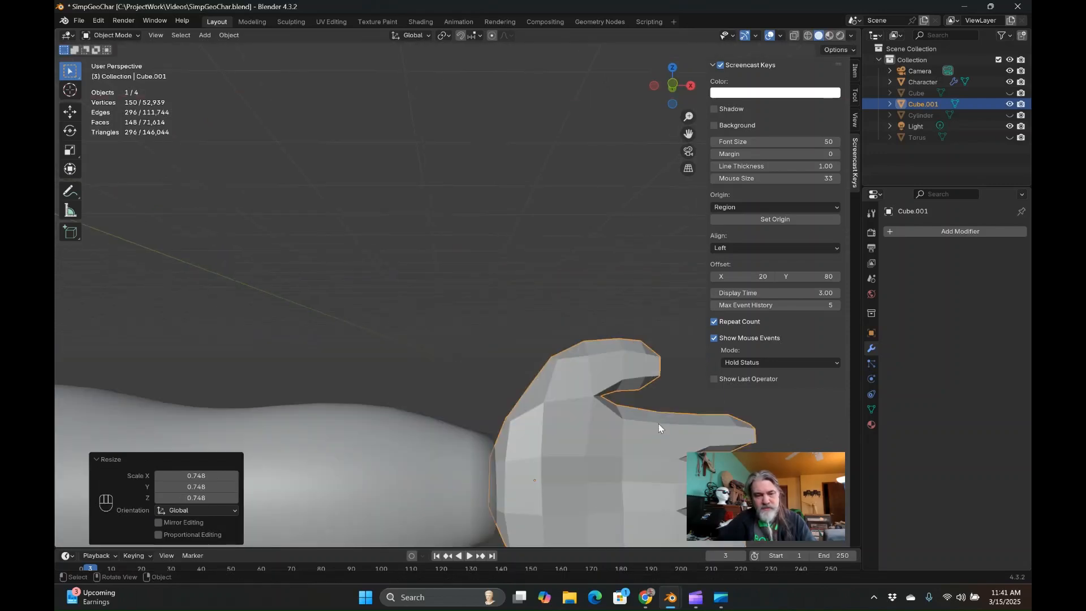
{"action": "key", "text": "KP_1"}
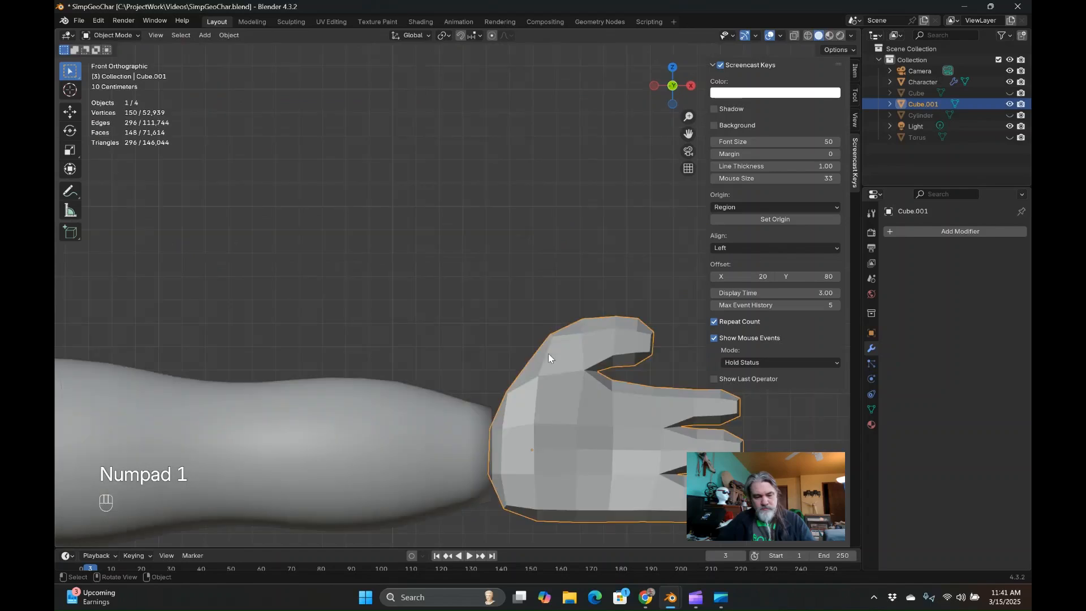
{"action": "key", "text": "g"}
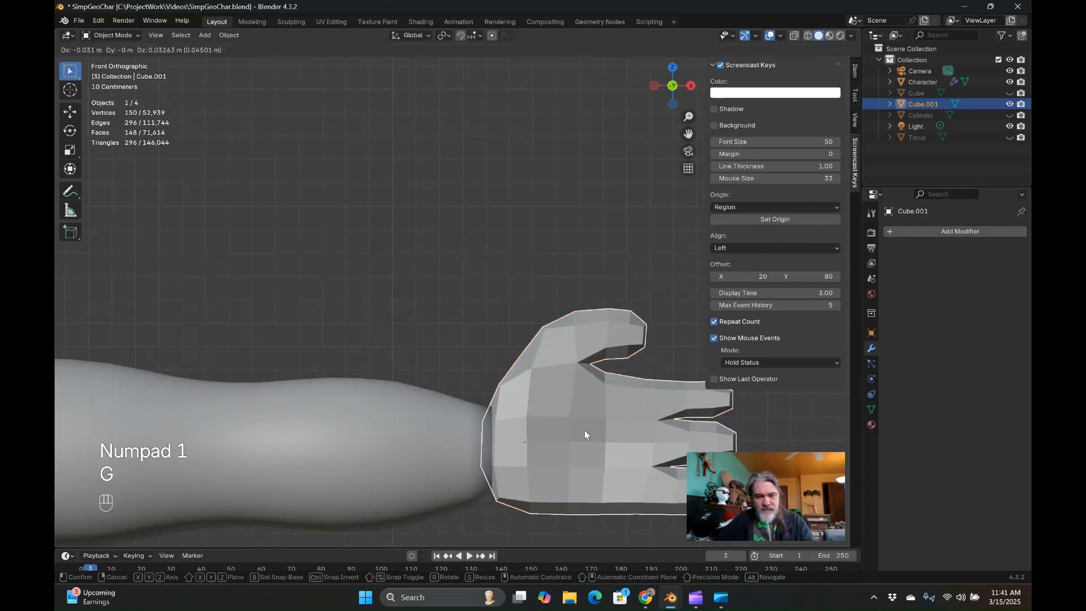
{"action": "left_click", "coordinate": [585, 432]}
- Narrow the character's wrist end face to about 0.80 along Y with smooth proportional editing at size 0.91
{"action": "middle_click_drag", "start_coordinate": [585, 432], "coordinate": [518, 461]}
{"action": "left_click", "coordinate": [504, 420]}
{"action": "key", "text": "Tab"}
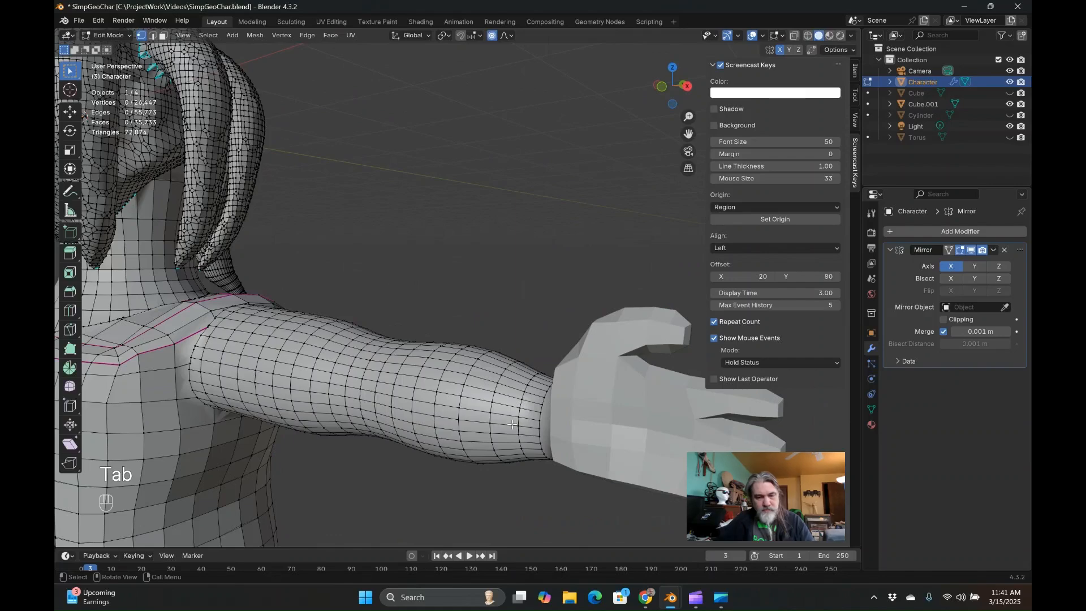
{"action": "middle_click_drag", "start_coordinate": [588, 457], "coordinate": [597, 461]}
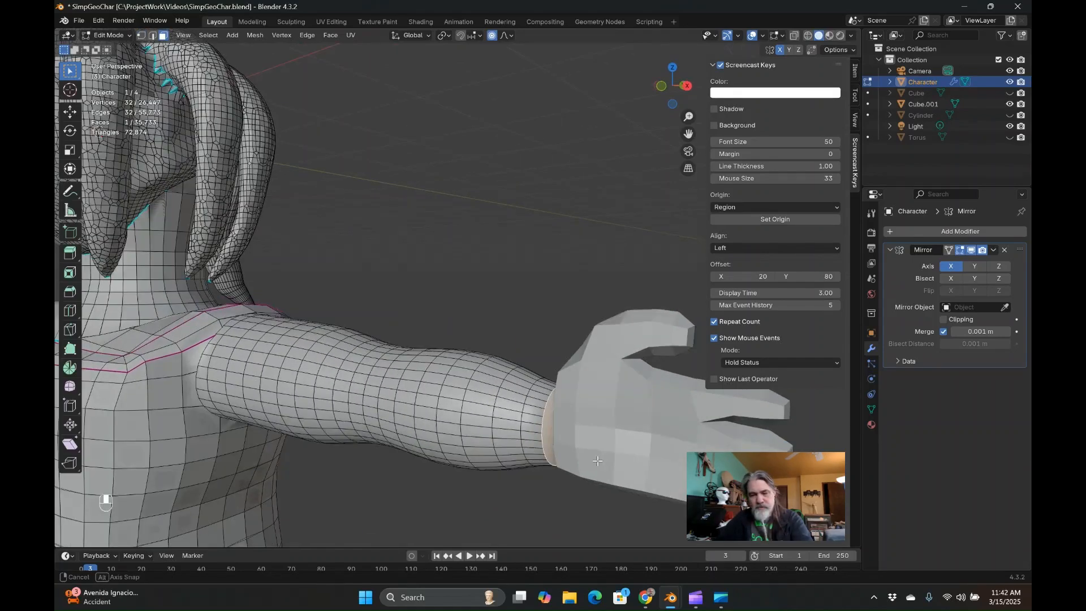
{"action": "key", "text": "KP_7"}
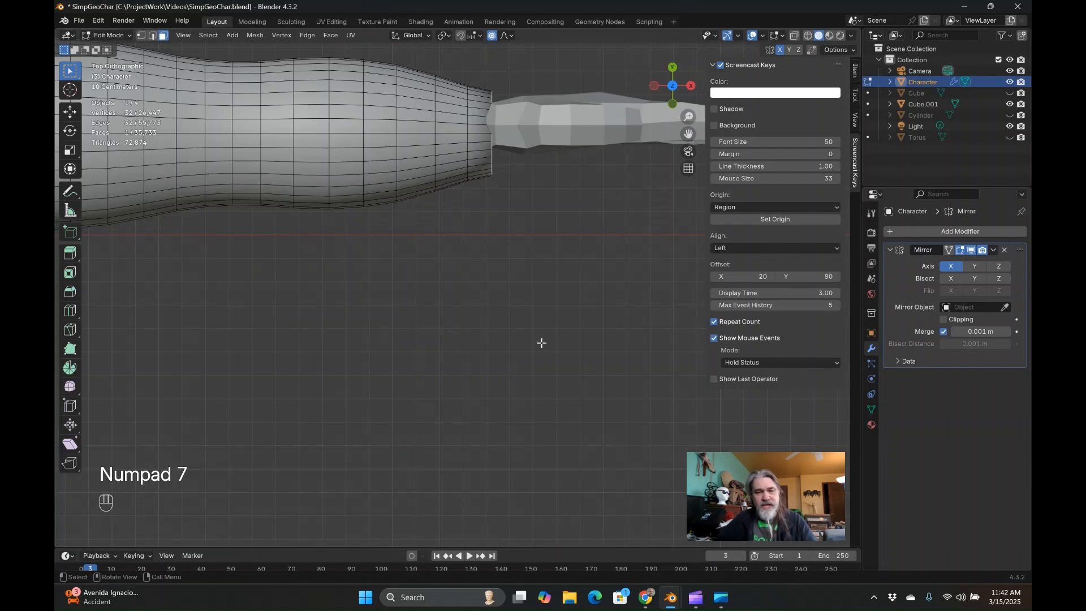
{"action": "key", "text": "s"}
{"action": "scroll", "coordinate": [515, 196], "scroll_direction": "down", "scroll_amount": 4}
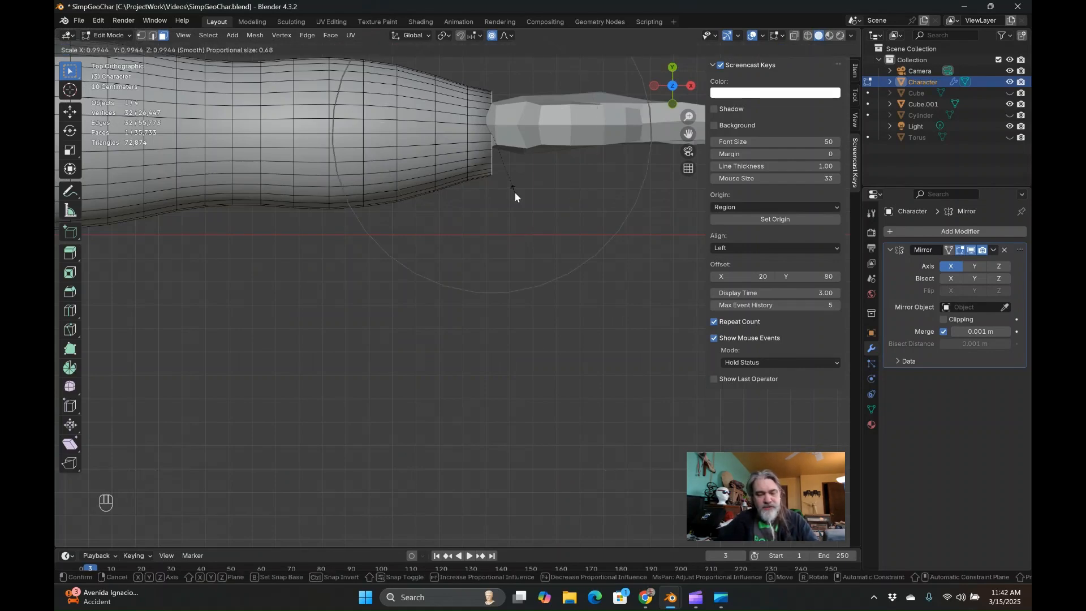
{"action": "scroll", "coordinate": [515, 196], "scroll_direction": "down", "scroll_amount": 3}
{"action": "key", "text": "y"}
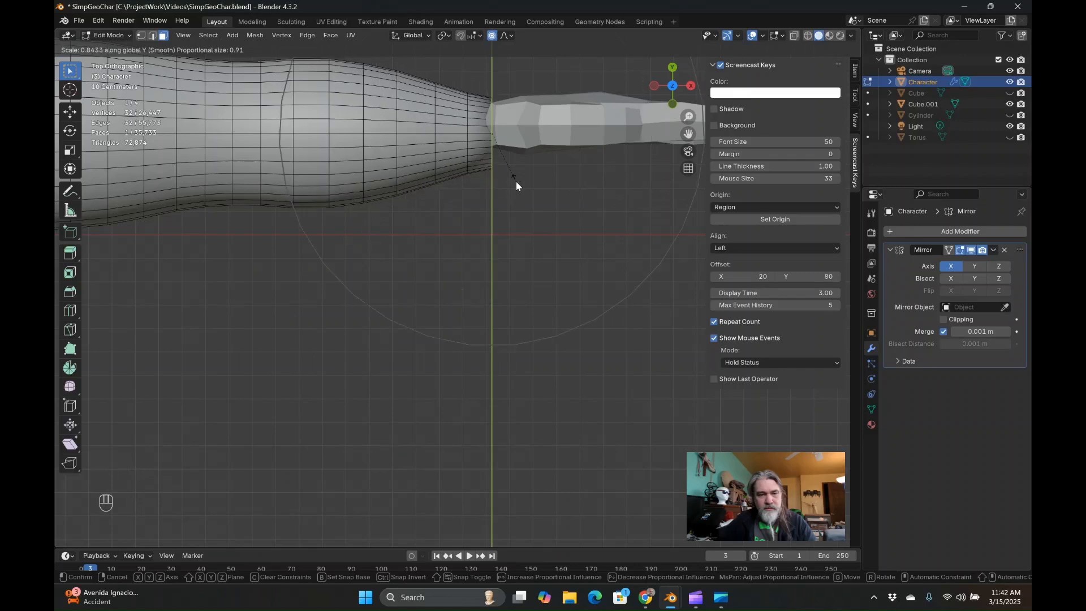
{"action": "left_click", "coordinate": [516, 181]}
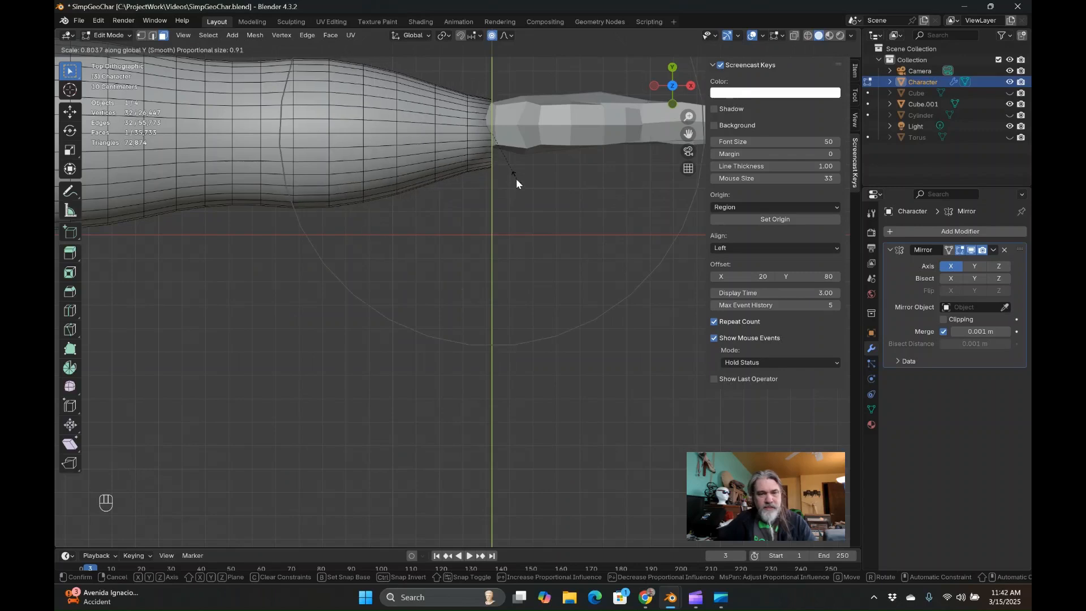
{"action": "key", "text": "Tab"}
- Thicken the hand along Y to match the narrowed wrist and recentre it on the arm
{"action": "left_click", "coordinate": [538, 138]}
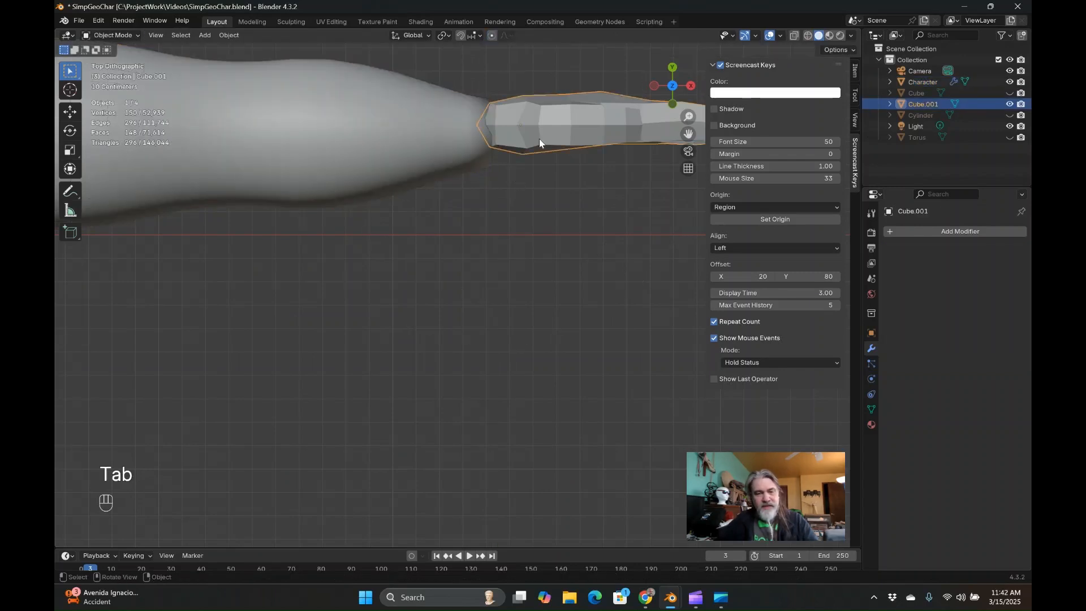
{"action": "key", "text": "s"}
{"action": "key", "text": "y"}
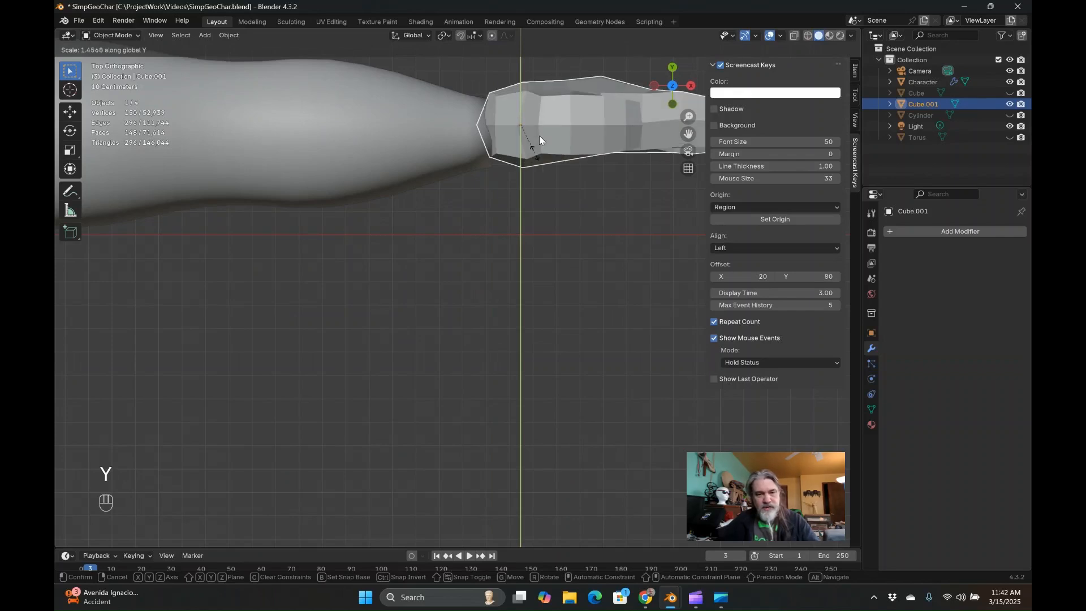
{"action": "left_click", "coordinate": [532, 160]}
{"action": "key", "text": "g"}
{"action": "left_click", "coordinate": [530, 164]}
- Shade the hand smooth with sharp edges kept, and check its joint with the arm from several angles
{"action": "middle_click_drag", "start_coordinate": [530, 164], "coordinate": [450, 151]}
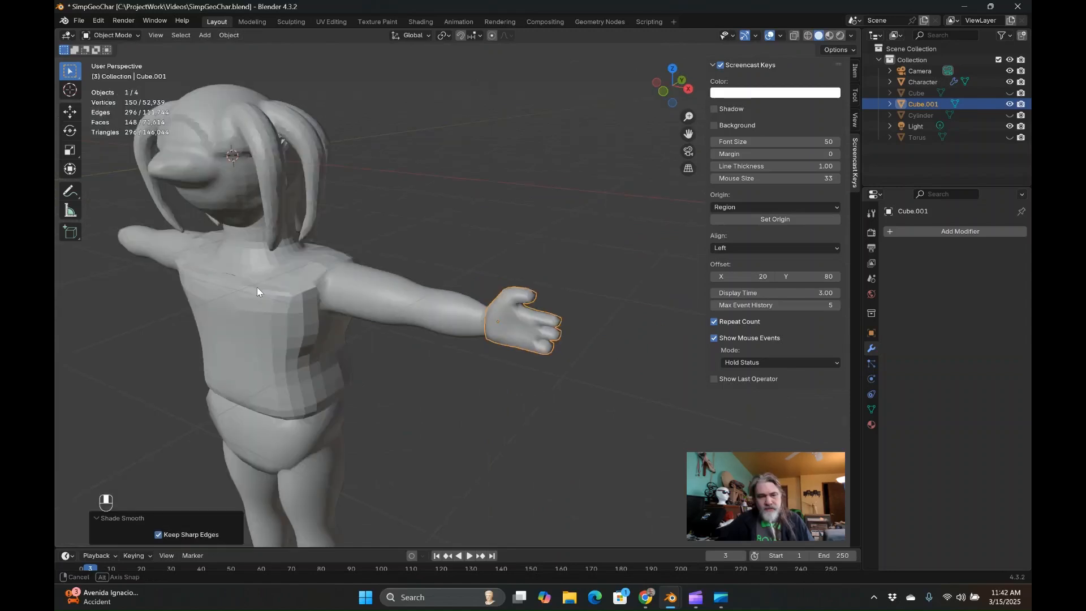
{"action": "middle_click_drag", "start_coordinate": [257, 287], "coordinate": [452, 389]}
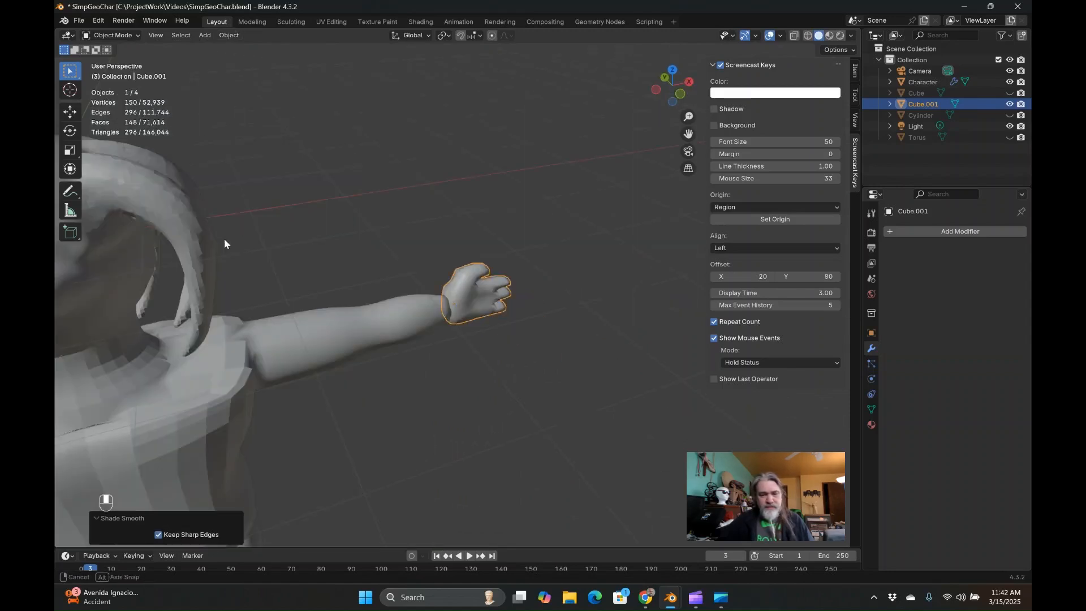
{"action": "middle_click_drag", "start_coordinate": [224, 239], "coordinate": [359, 371]}
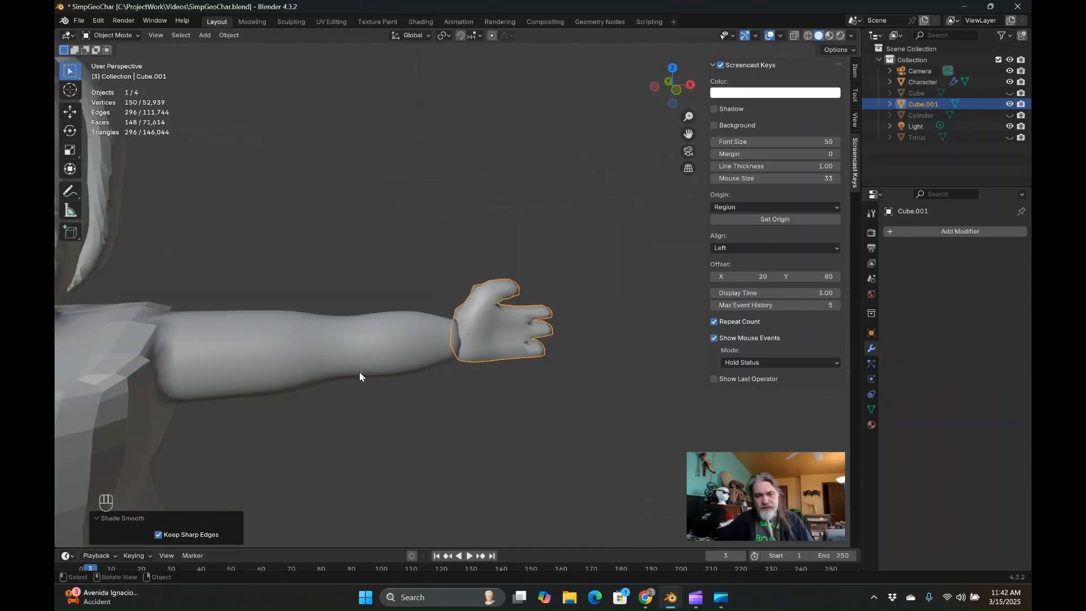
- Add a Boolean modifier to the character, set to Union with Cube.001 and the Fast solver, and place it above the Mirror modifier
{"action": "left_click", "coordinate": [358, 372]}
{"action": "middle_click_drag", "start_coordinate": [463, 371], "coordinate": [347, 330]}
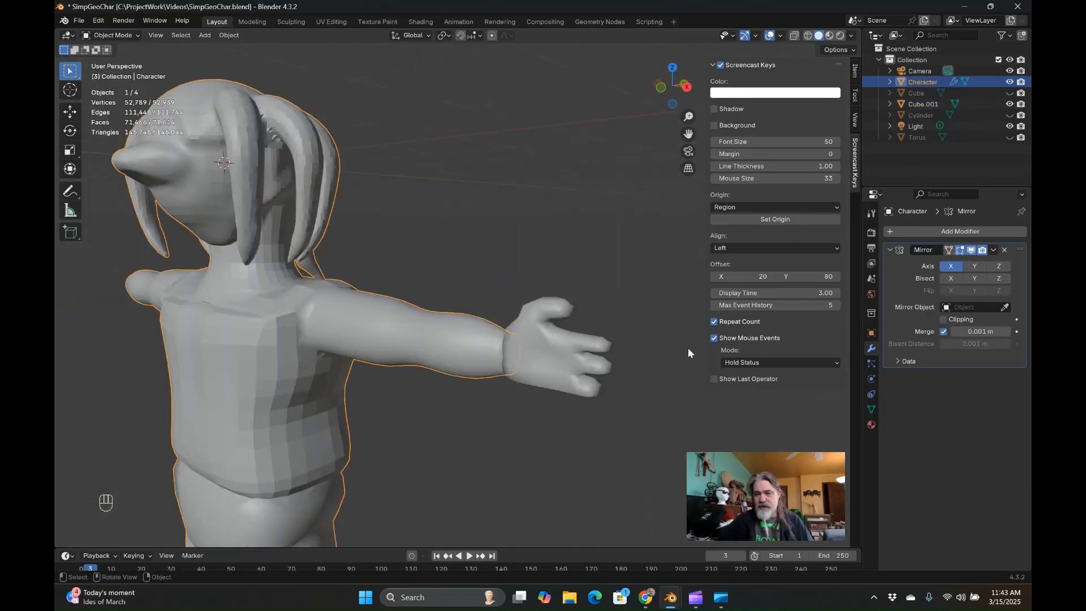
{"action": "left_click", "coordinate": [949, 231]}
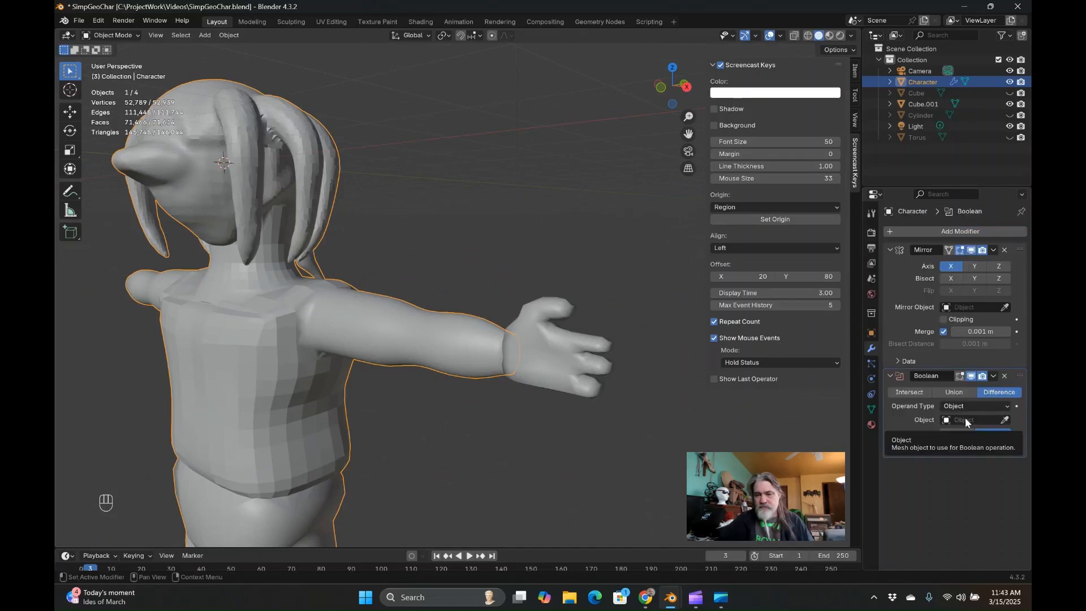
{"action": "left_click", "coordinate": [965, 418]}
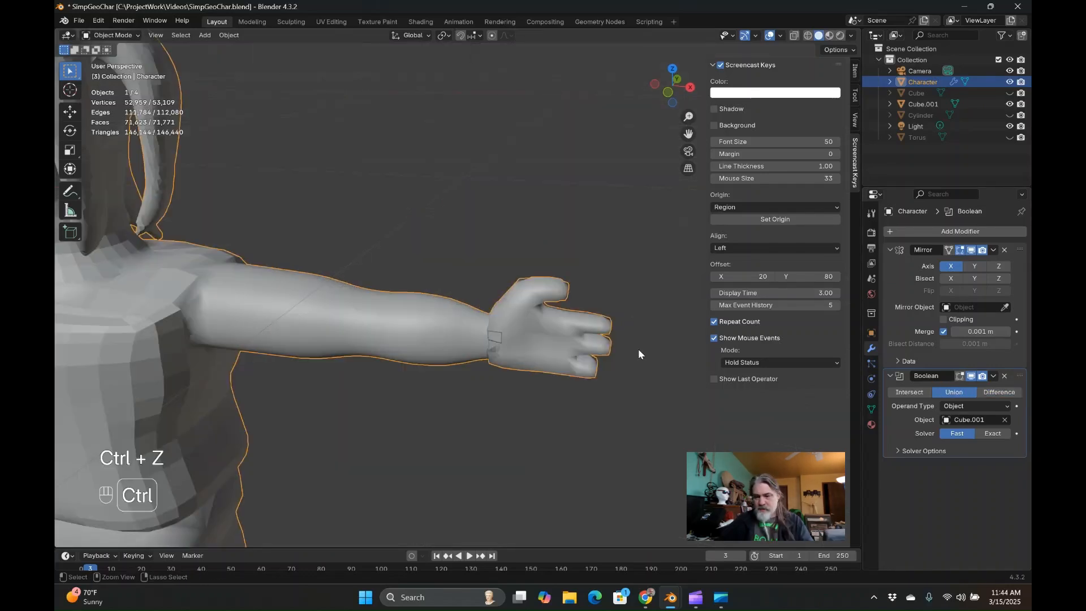
{"action": "mouse_move", "coordinate": [1020, 376]}
{"action": "left_mouse_down"}
{"action": "mouse_move", "coordinate": [1006, 399]}
{"action": "mouse_move", "coordinate": [1012, 364]}
{"action": "left_mouse_up"}
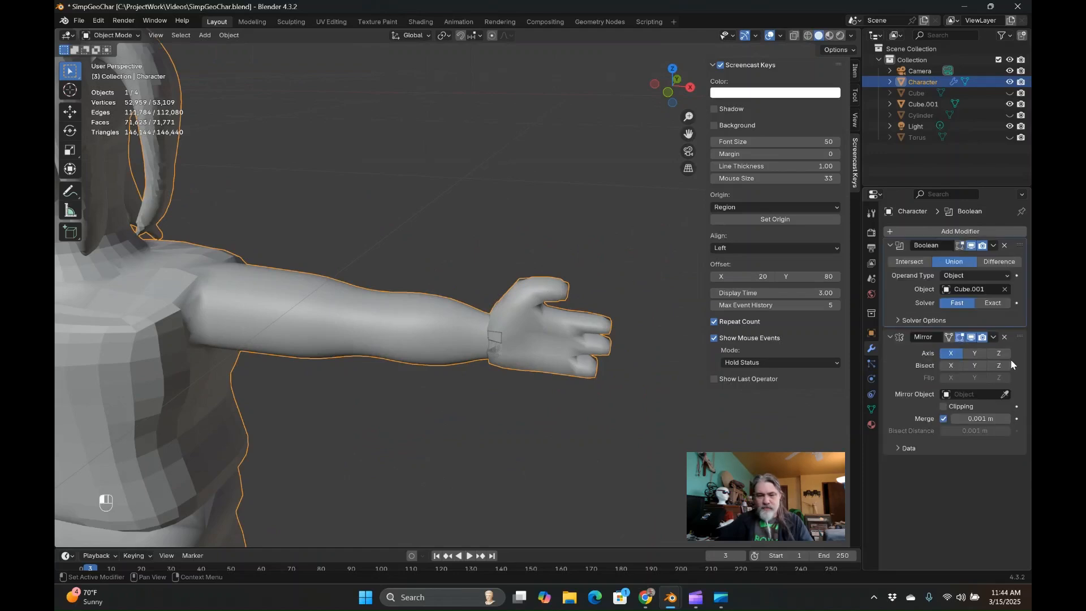